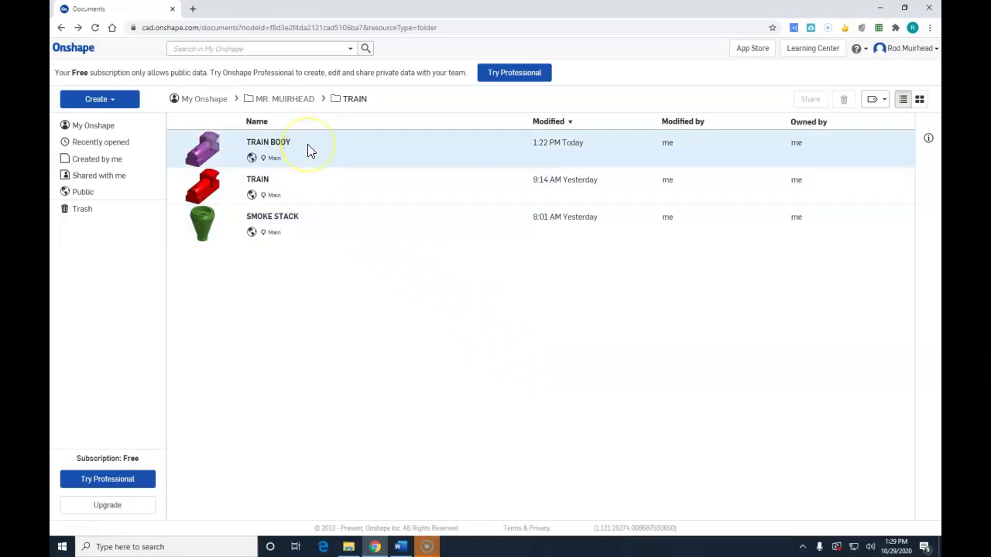
Step: Return to the main document list and reopen the TRAIN folder inside the teacher's named folder
left_click(68, 49)
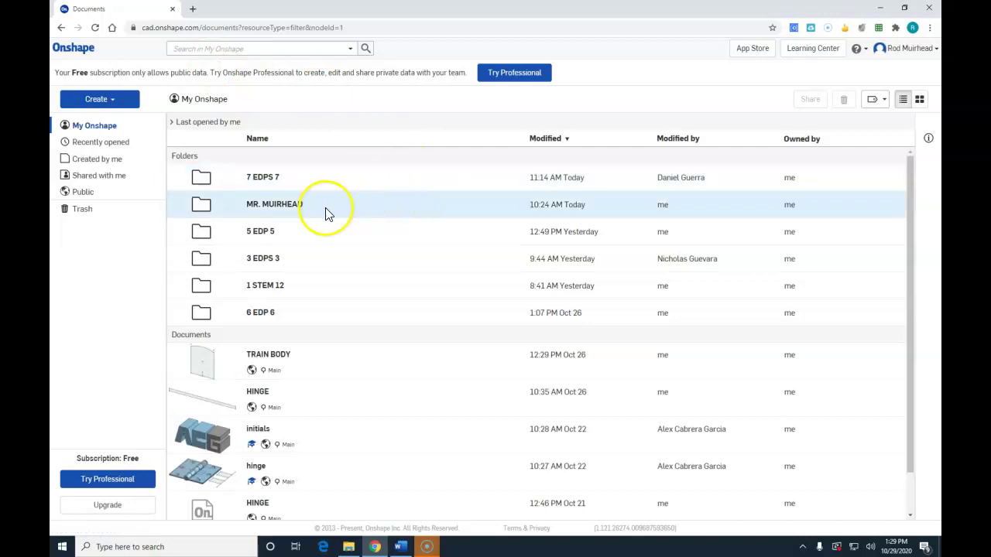
left_click(277, 206)
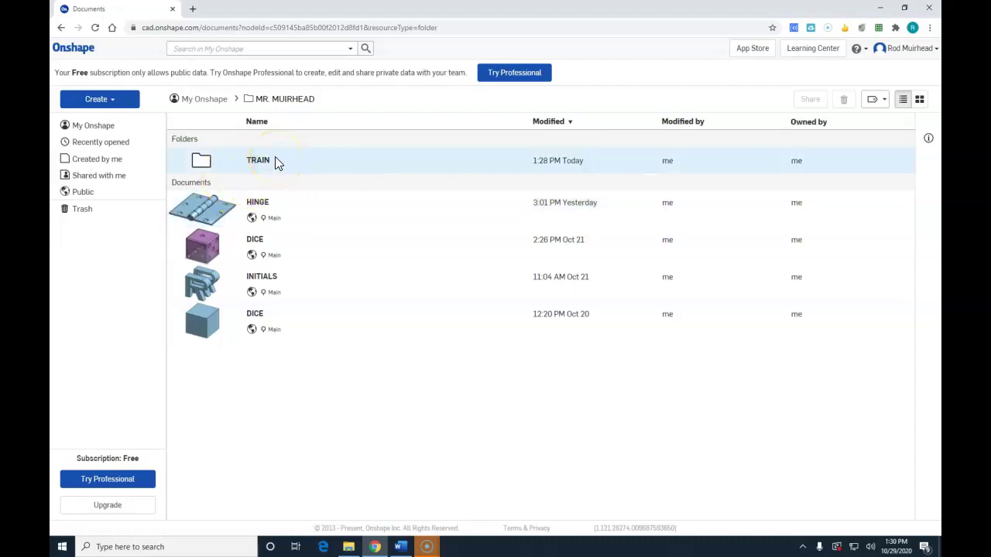
left_click(276, 161)
left_click(258, 155)
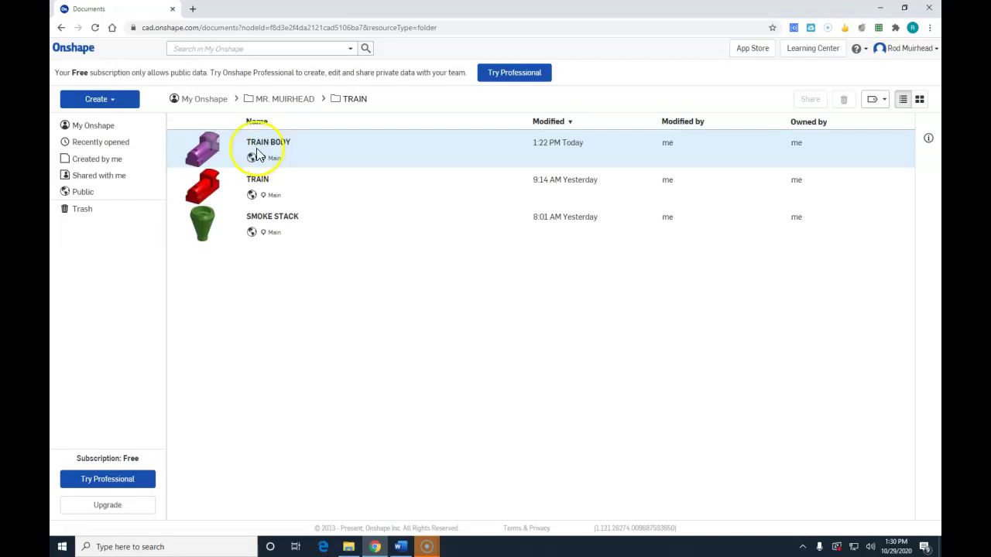
Step: Create a new public document named SMOKE STACK 2 in the TRAIN folder
left_click(97, 101)
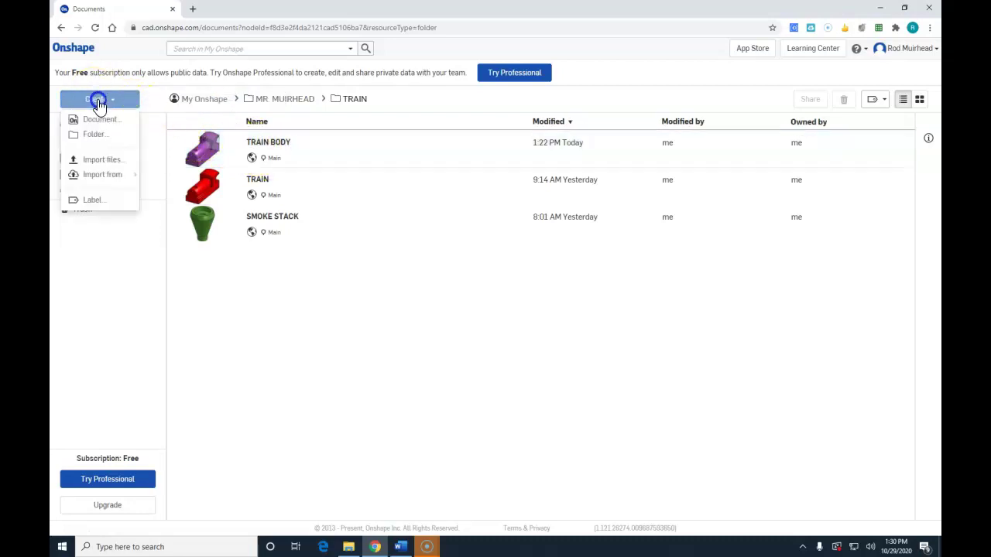
left_click(101, 119)
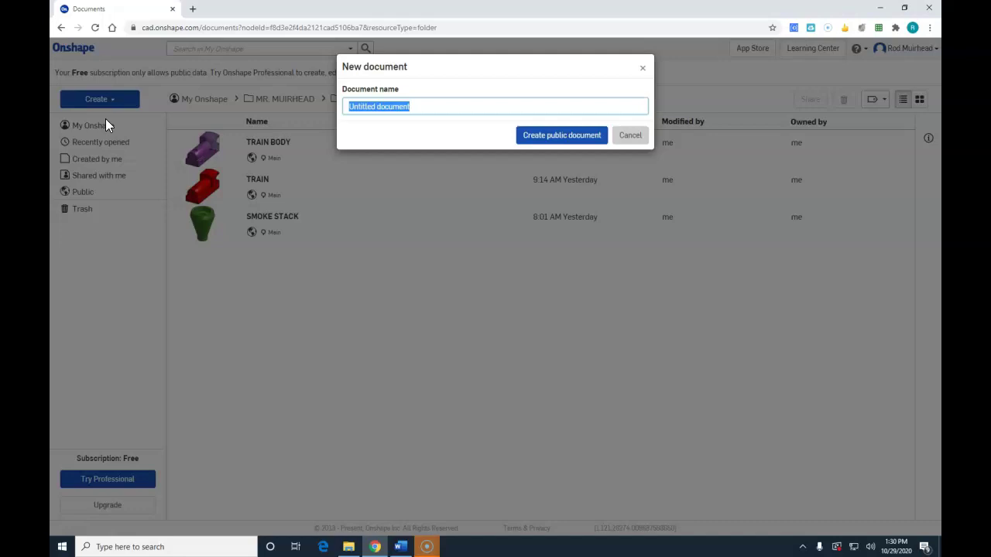
type("SMOKE STACK 2")
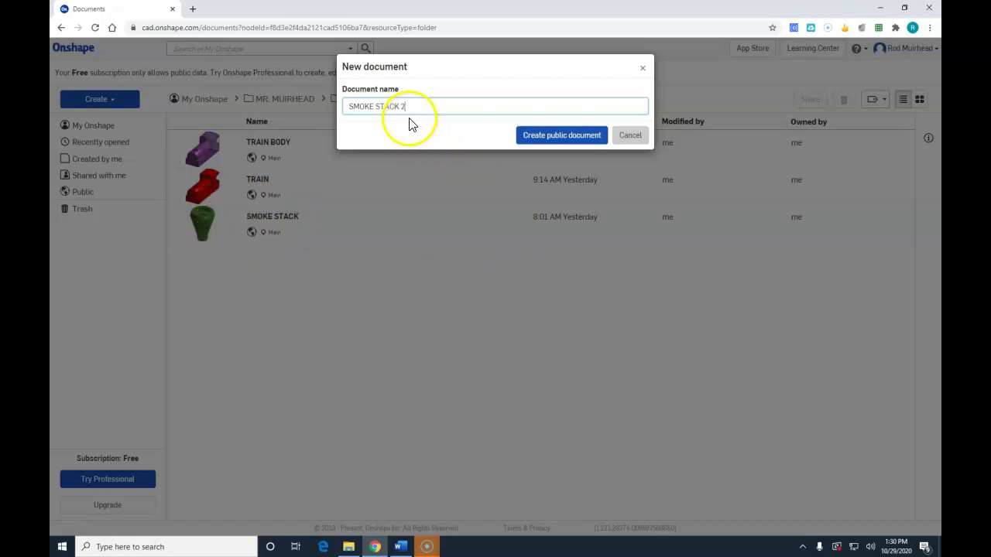
left_click(562, 135)
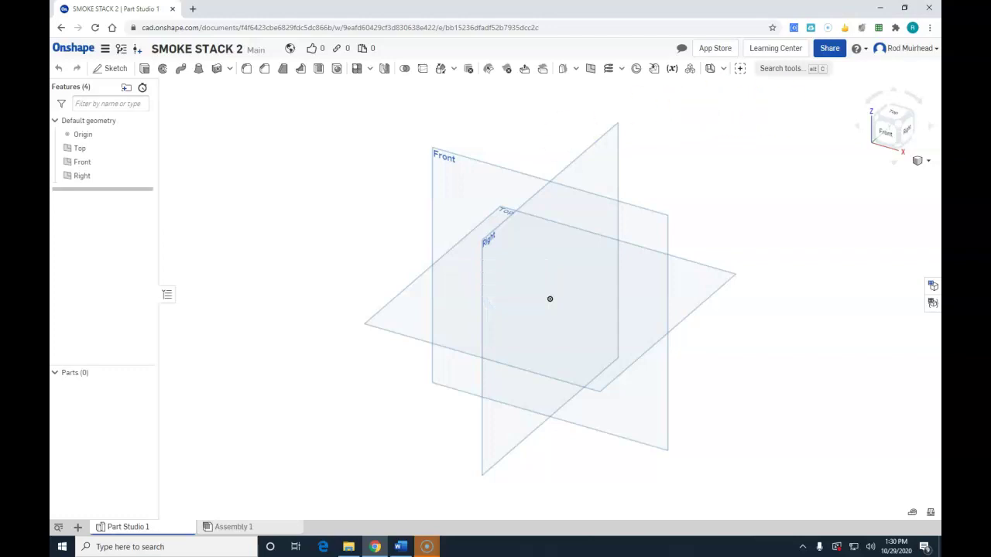
Step: Switch to the TRAIN document in Word and examine the smoke stack drawing's dimensions, moving its window aside when done
key("alt+Tab")
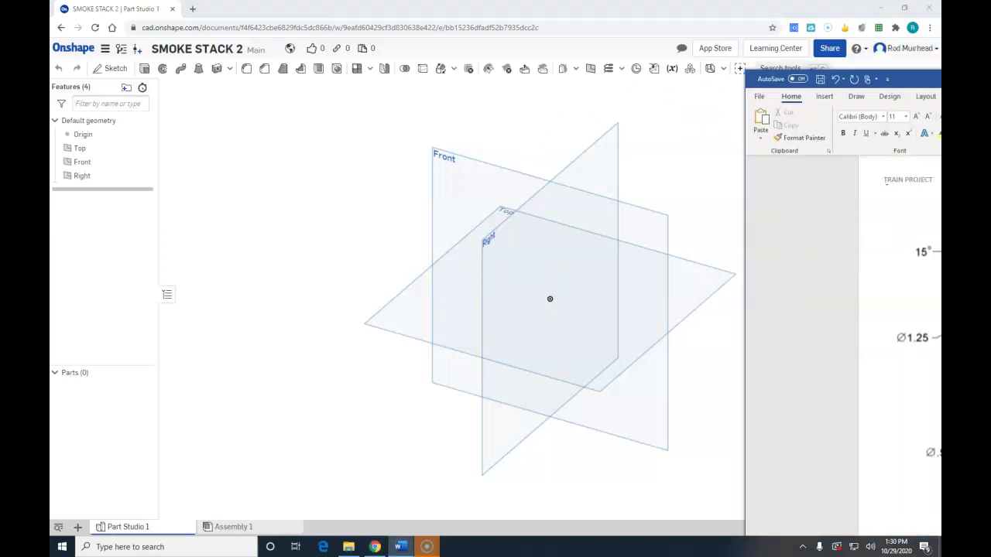
left_click_drag(989, 16, 610, 20)
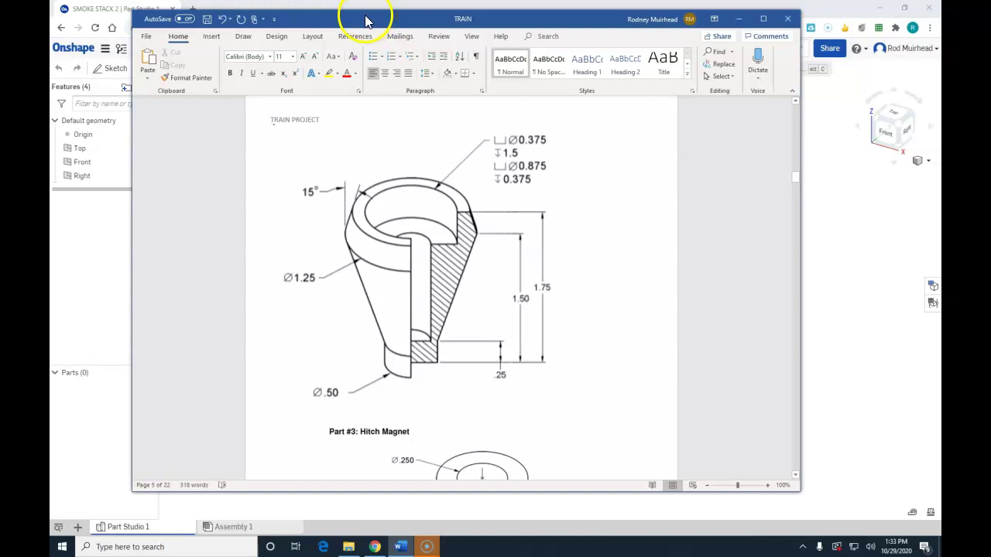
left_click_drag(369, 20, 940, 24)
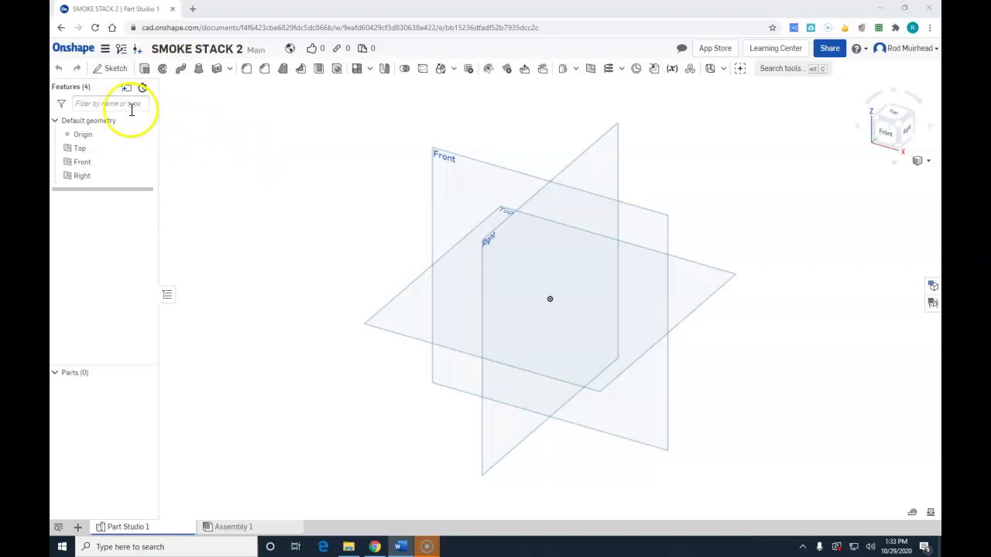
Step: Start a sketch on the Front plane and orient the view normal to it
left_click(116, 70)
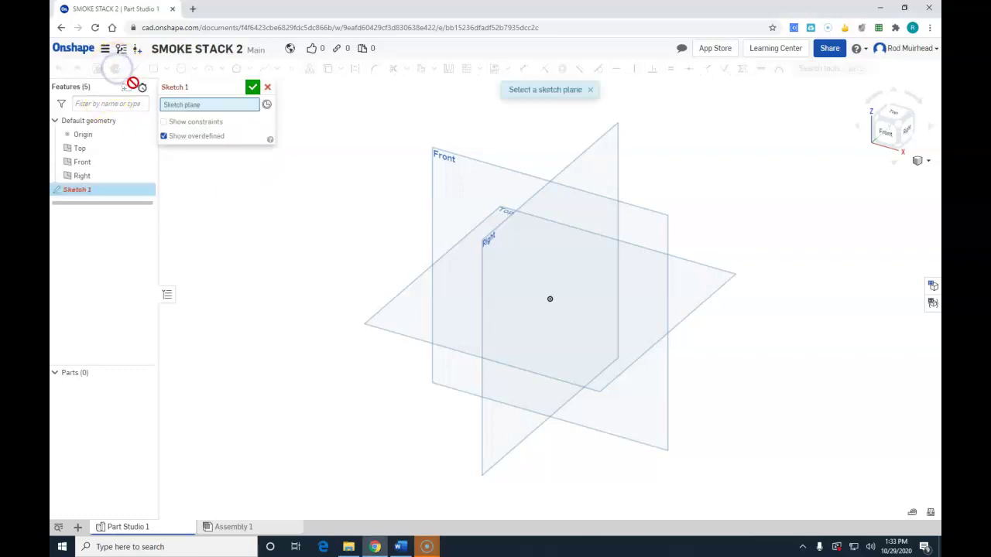
left_click(200, 105)
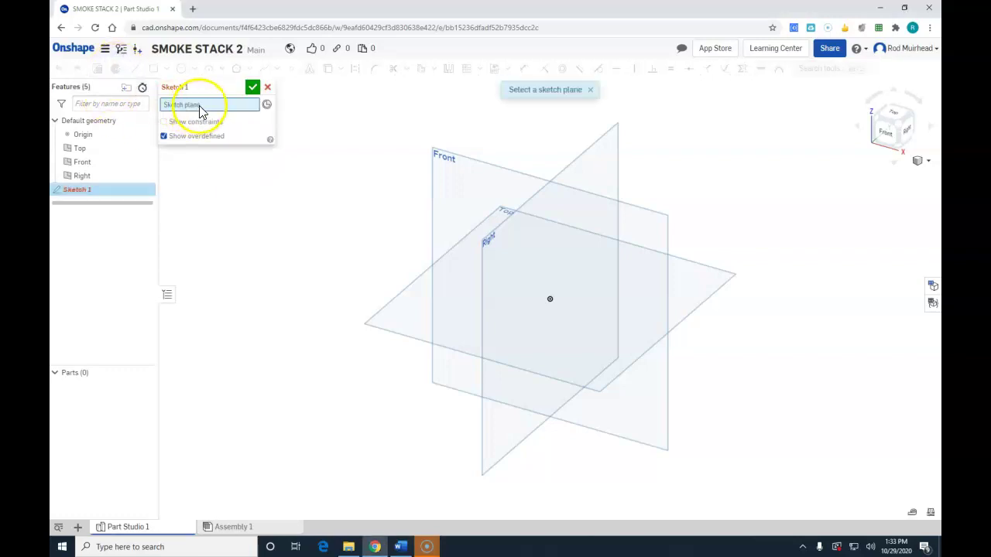
left_click(474, 167)
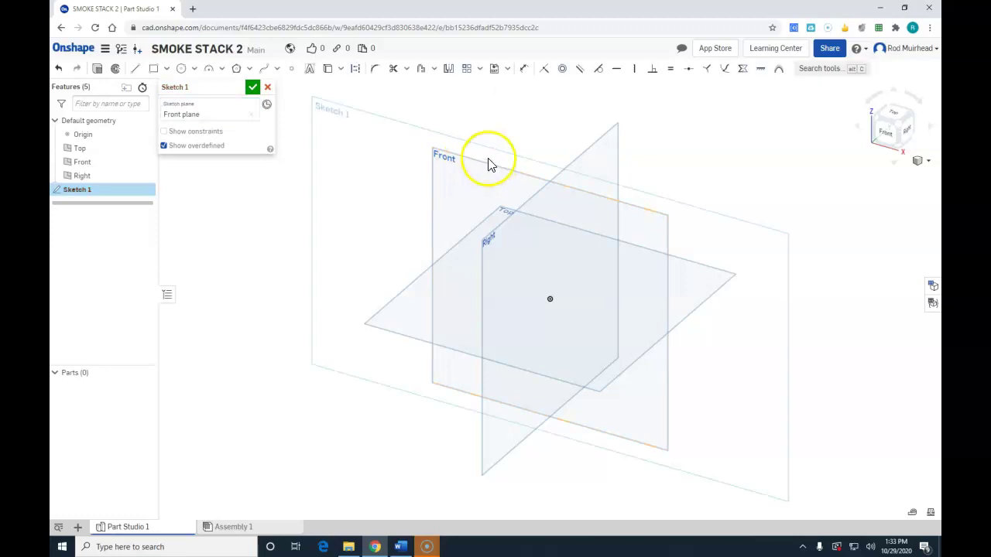
right_click(659, 126)
left_click(708, 206)
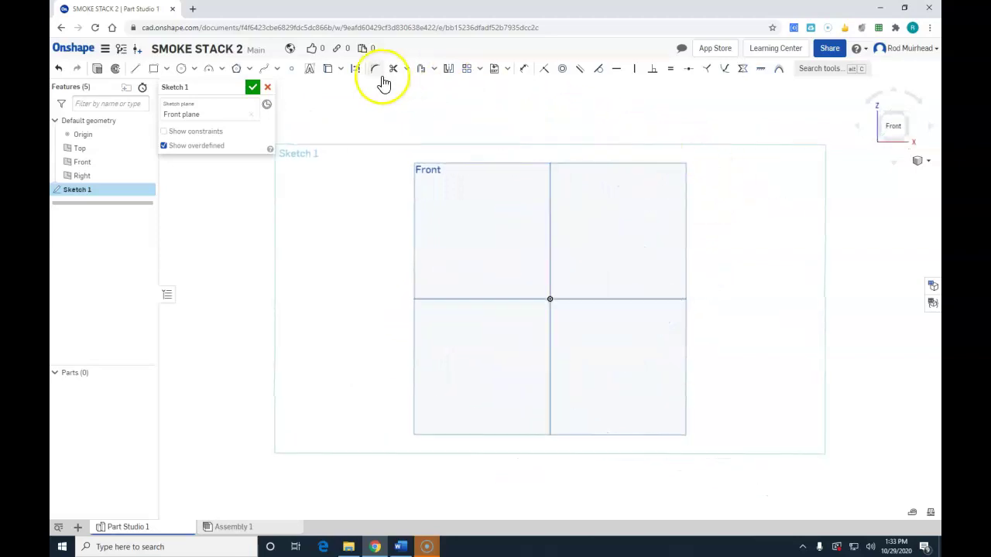
Step: Sketch a horizontal line 0.25 long from the origin along the positive X direction
left_click(136, 69)
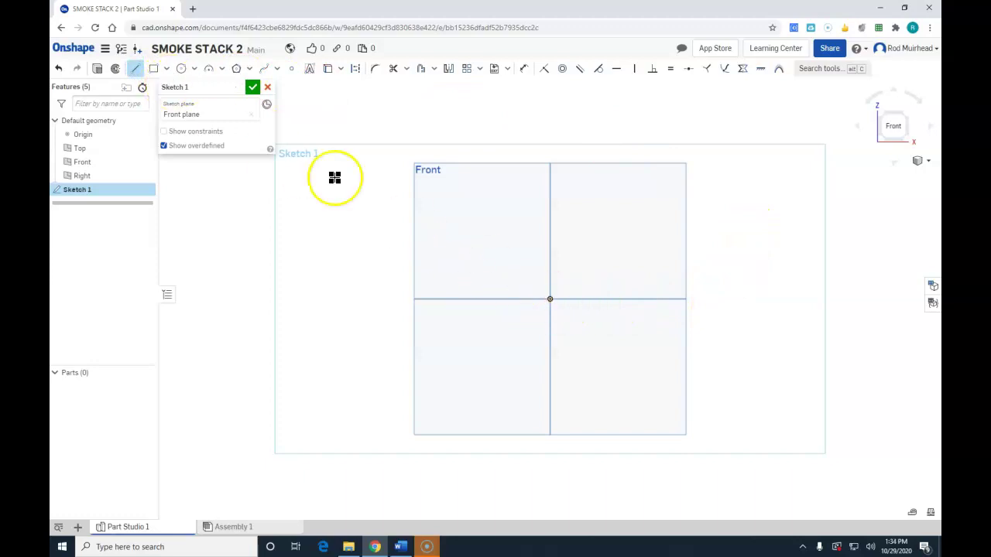
scroll(527, 285, "up", 2)
scroll(586, 294, "up", 1)
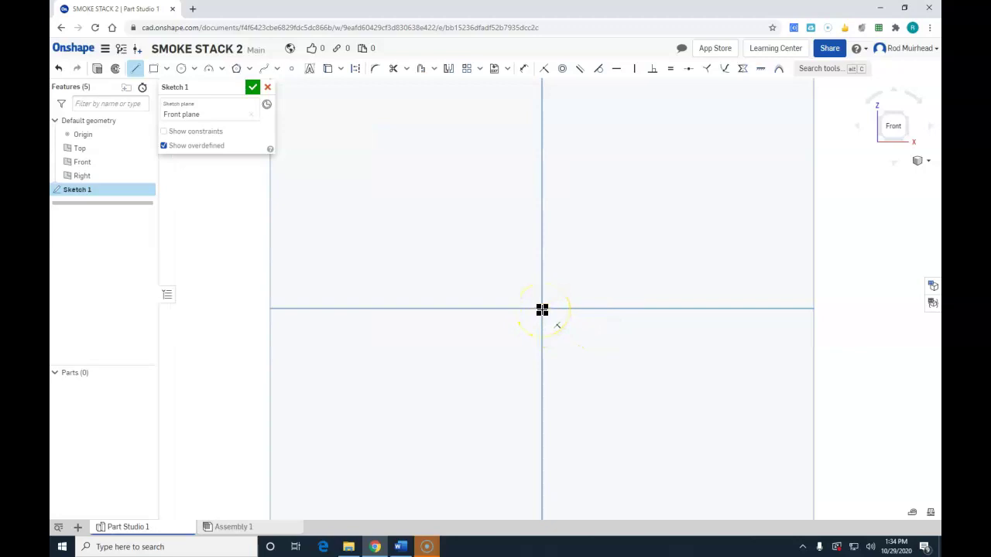
mouse_move(542, 310)
left_mouse_down()
mouse_move(577, 328)
mouse_move(632, 321)
mouse_move(626, 310)
left_mouse_up()
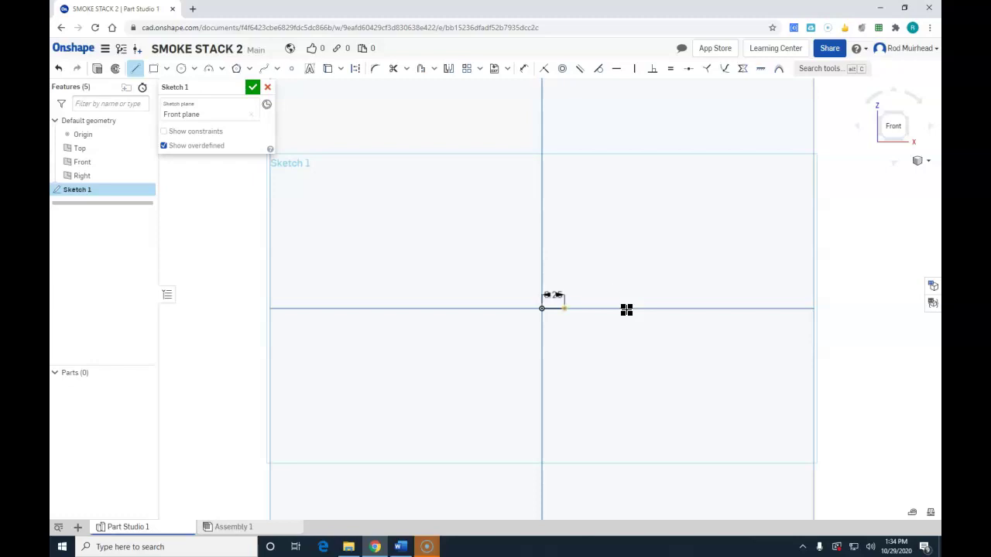
scroll(573, 304, "up", 6)
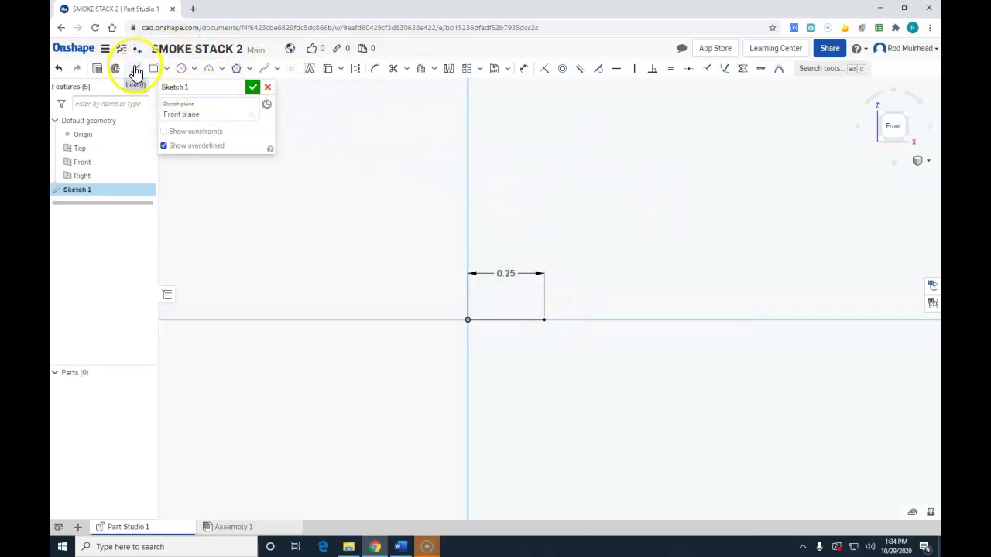
left_click(136, 69)
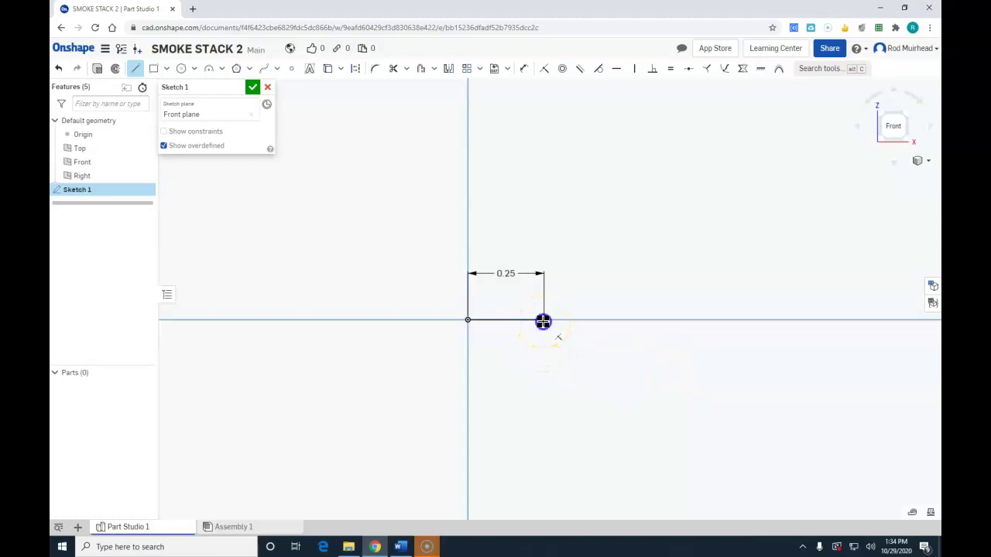
left_click(543, 320)
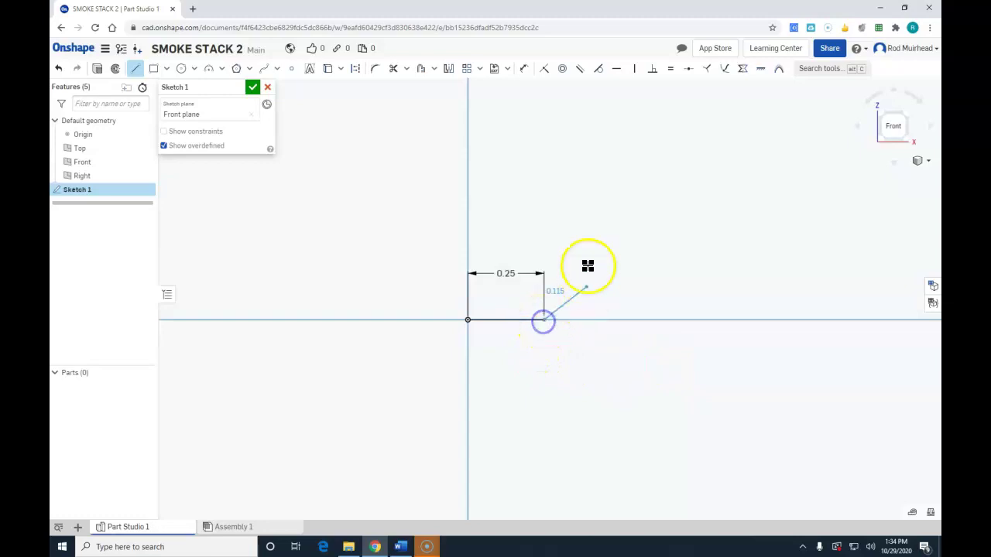
left_click(540, 225)
key("Escape")
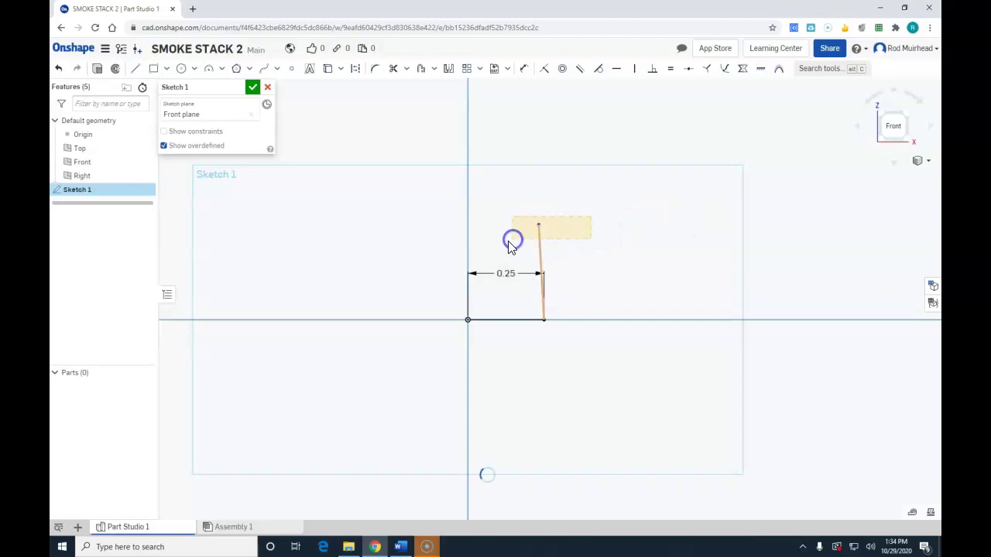
key("ctrl+z")
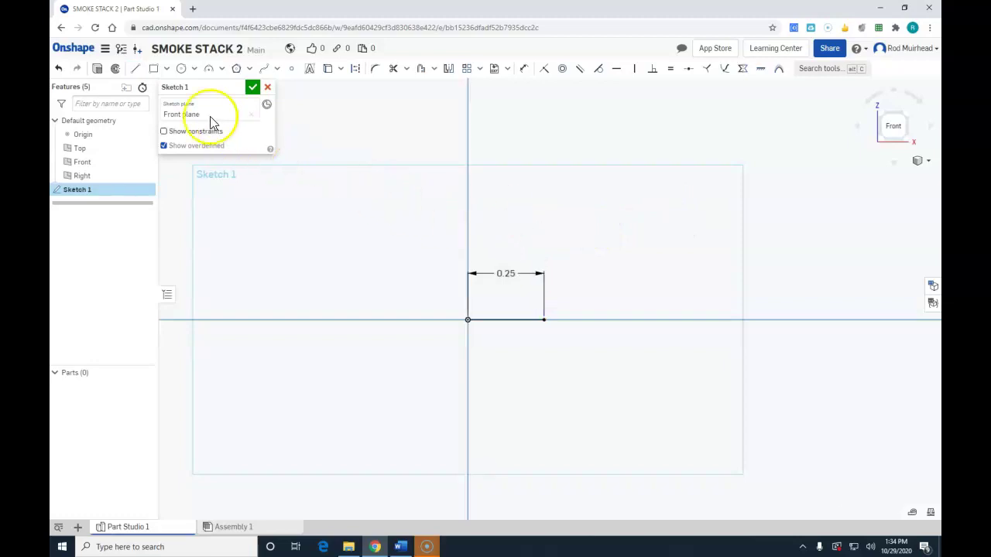
Step: Sketch a vertical line 0.25 long upward from the outer end of the horizontal base line
left_click(135, 68)
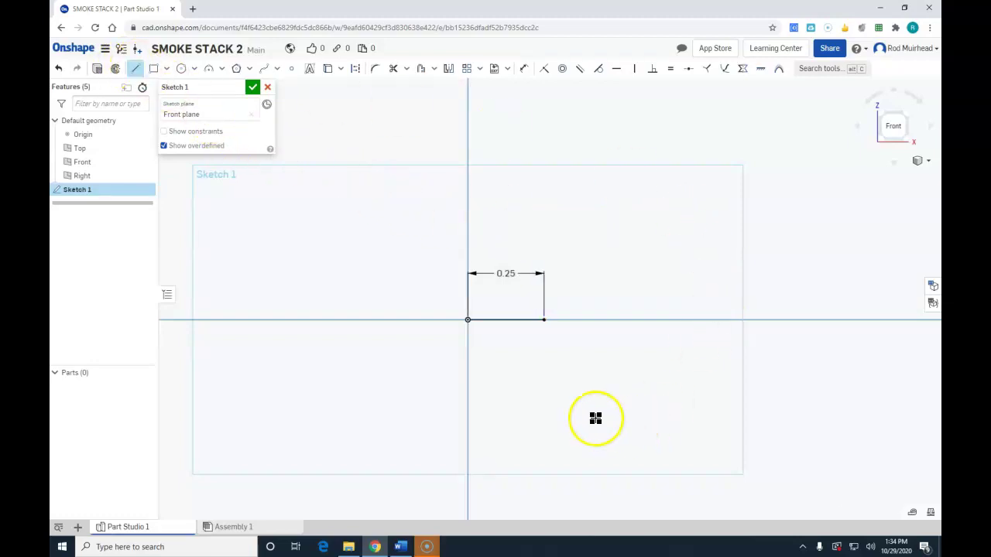
left_click(543, 320)
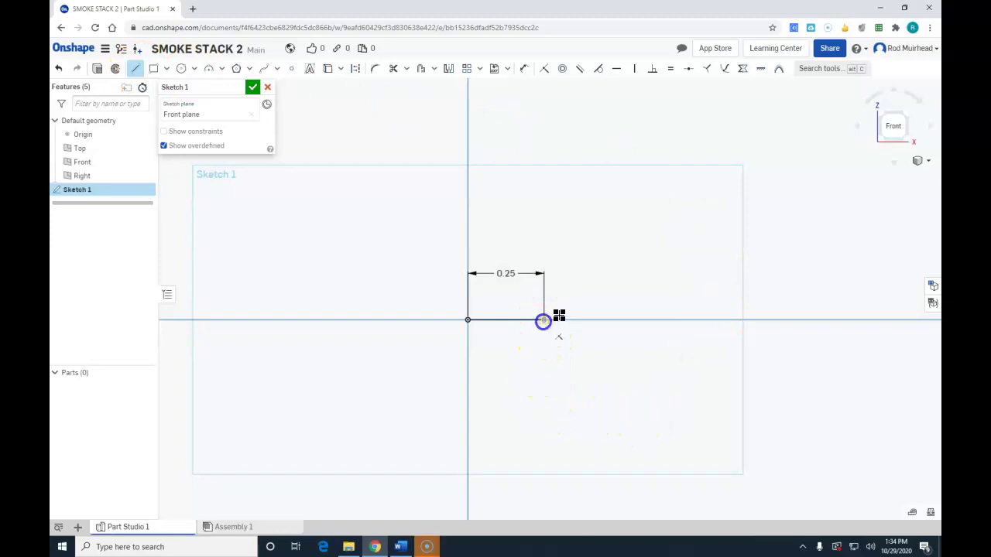
left_click(545, 244)
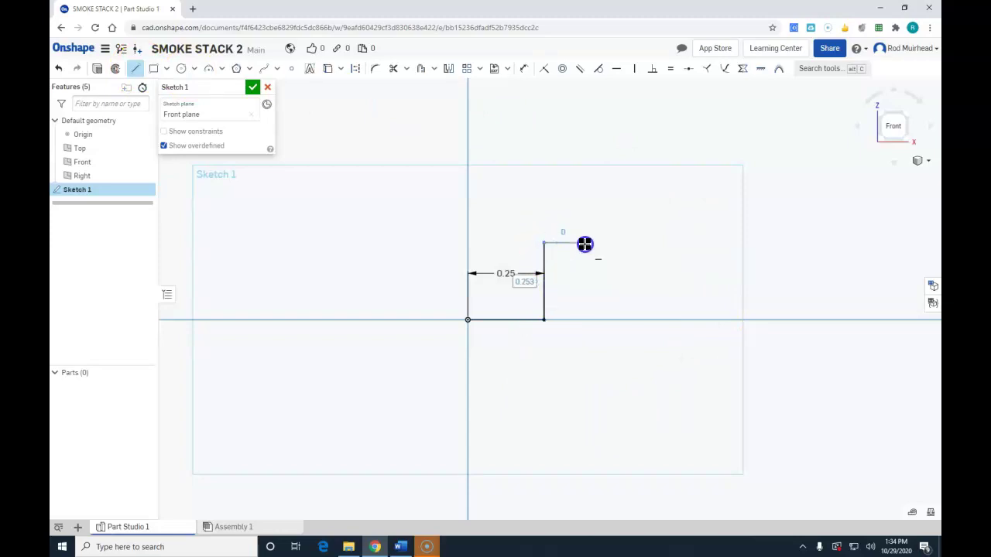
type("25")
key("Return")
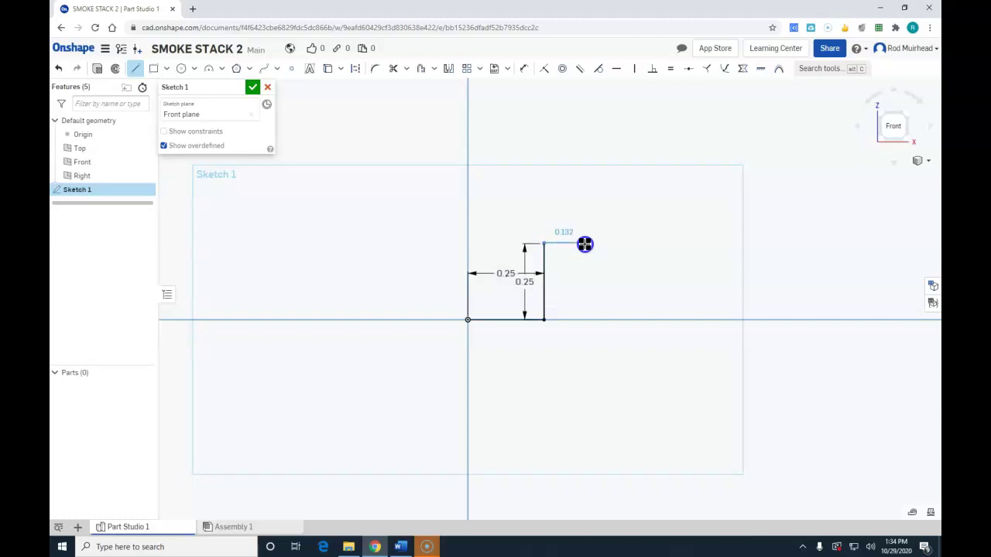
key("Escape")
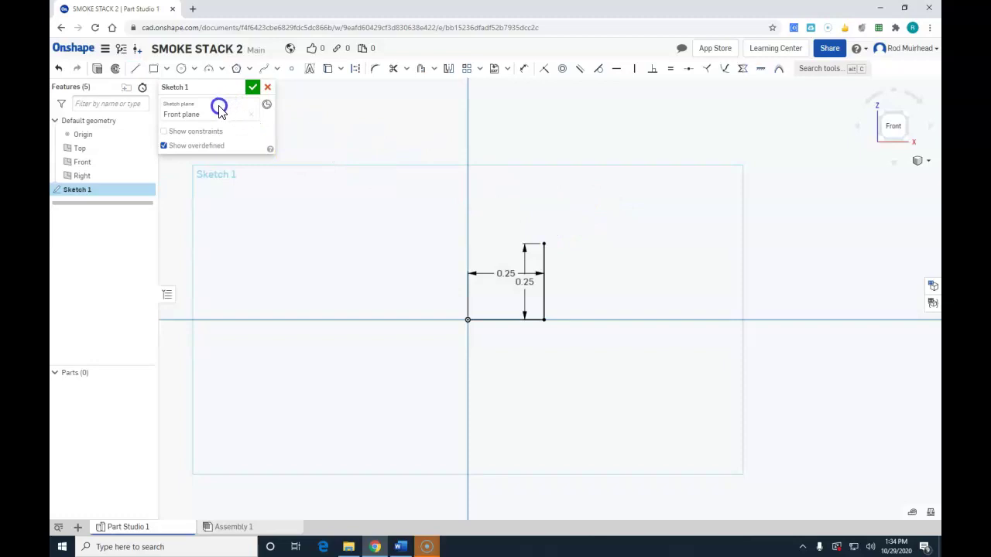
Step: Consult the smoke stack drawing in the Word document TRAIN for its overall height, moving its window aside when done
left_click(138, 70)
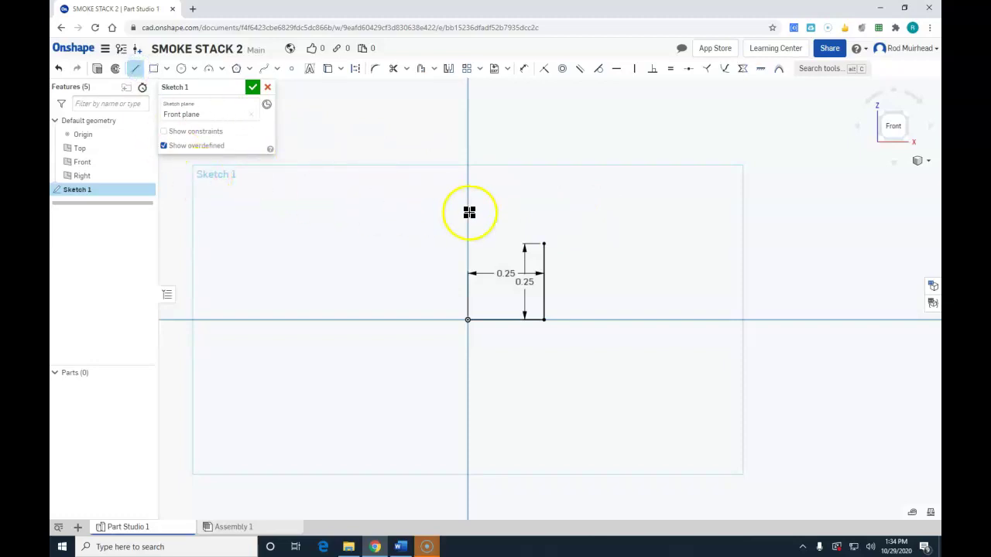
left_click(400, 547)
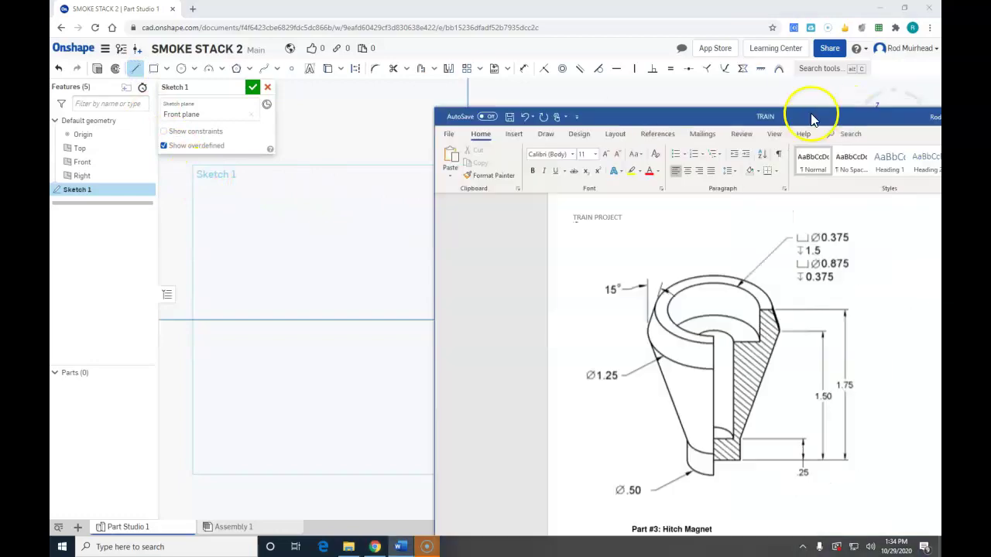
left_click_drag(813, 116, 464, 93)
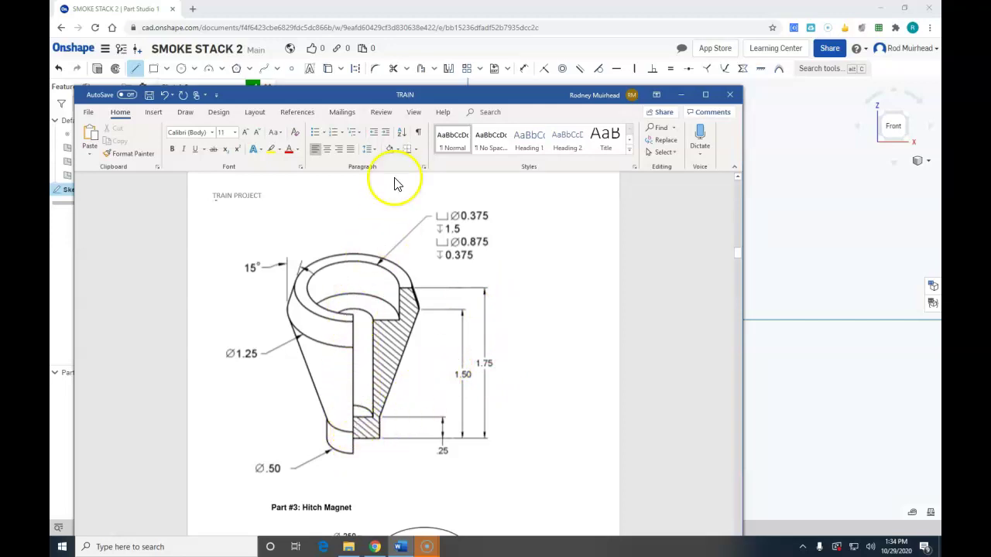
mouse_move(320, 100)
left_mouse_down()
mouse_move(549, 91)
mouse_move(883, 48)
mouse_move(891, 66)
left_mouse_up()
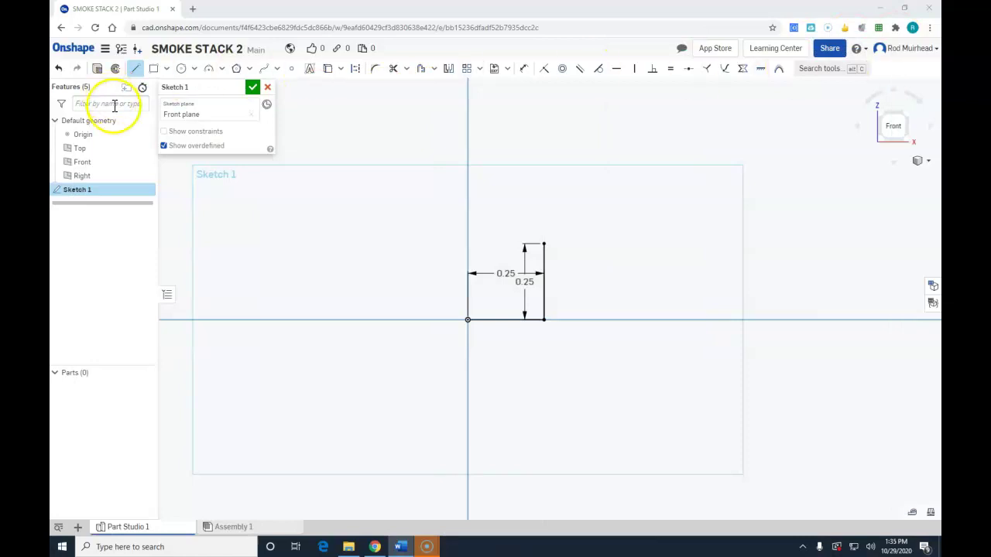
Step: Sketch a vertical line 1.75 long upward from the origin as the profile's center line
left_click(137, 69)
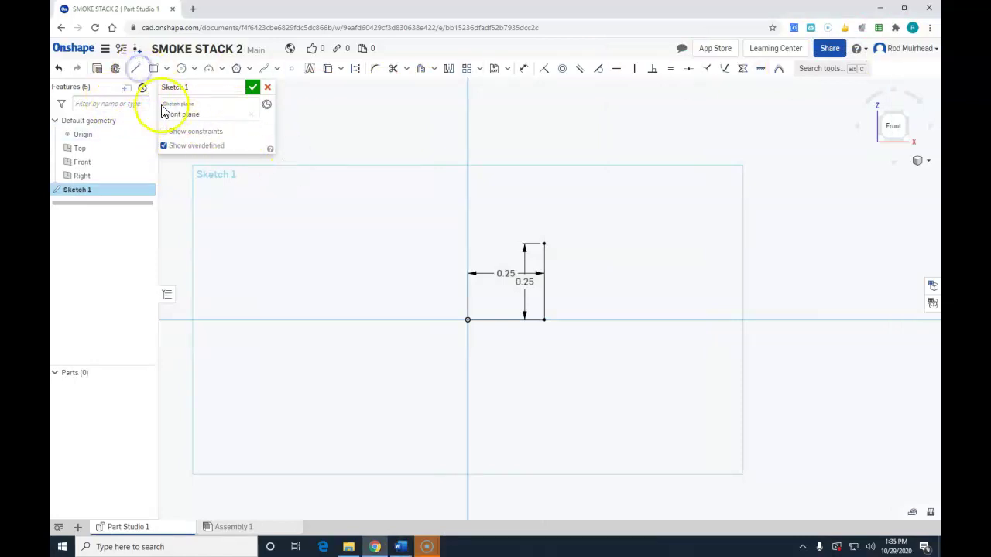
left_click(467, 319)
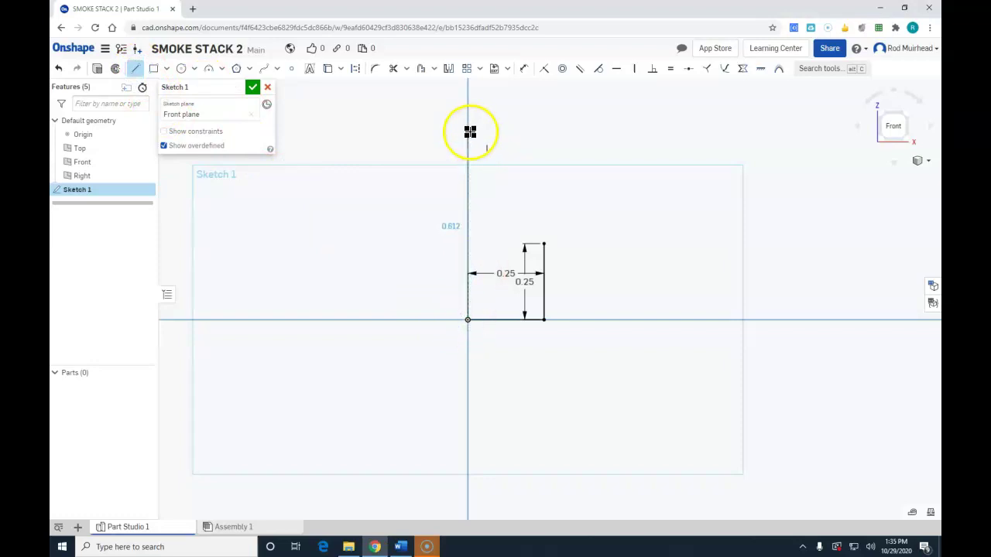
left_click(465, 135)
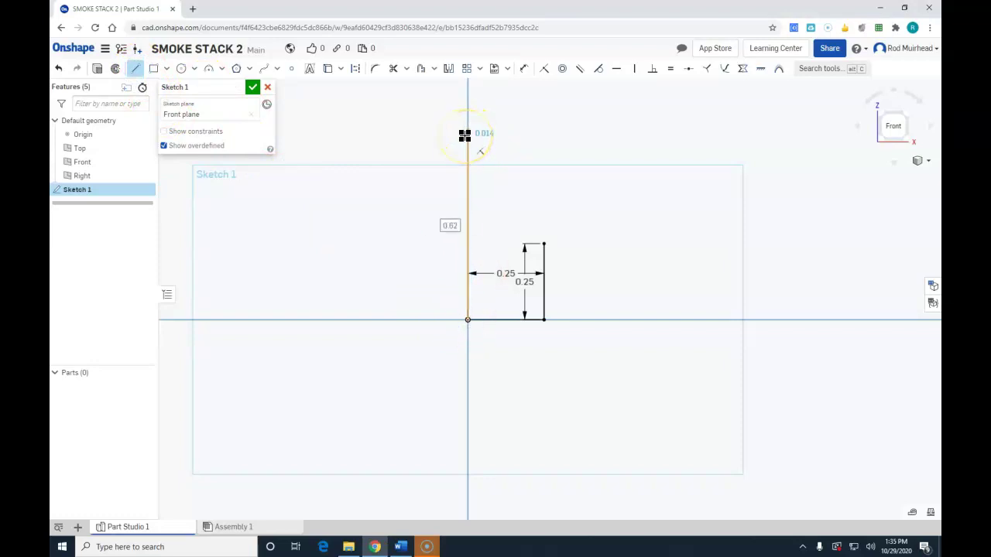
type("1")
scroll(441, 144, "down", 3)
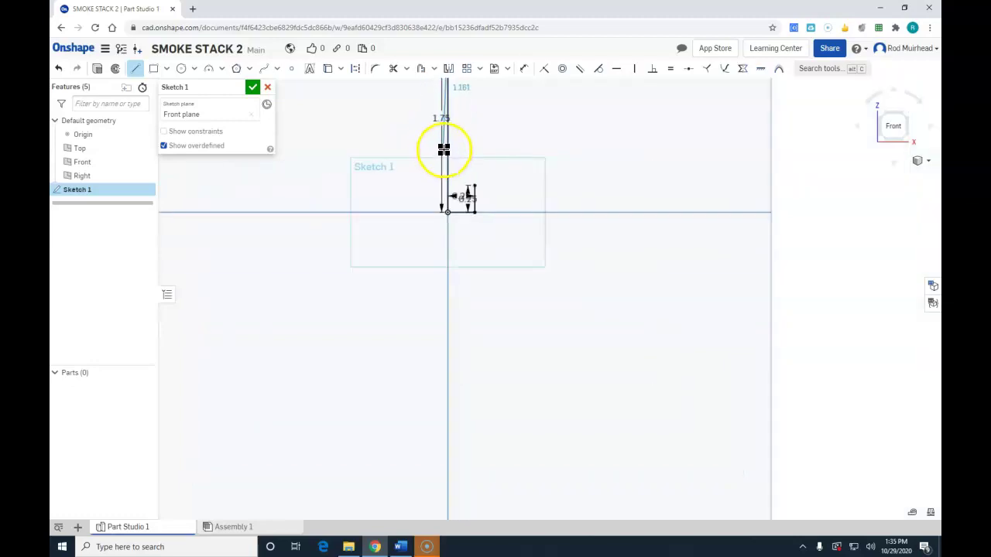
Step: Sketch a horizontal line about 1.516 in long in the positive X direction from the upper end of the 1.75 center line
scroll(444, 149, "down", 5)
scroll(465, 103, "up", 1)
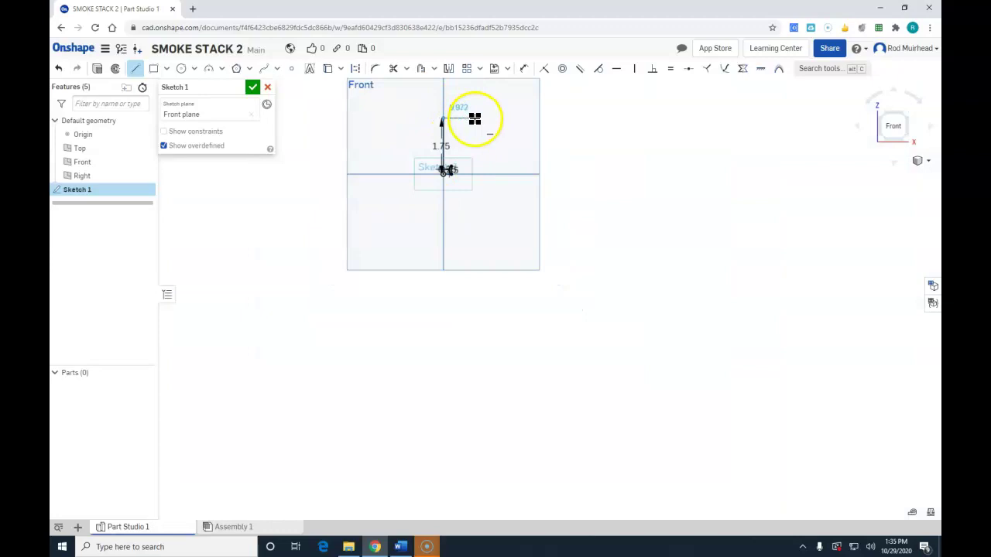
scroll(474, 118, "up", 4)
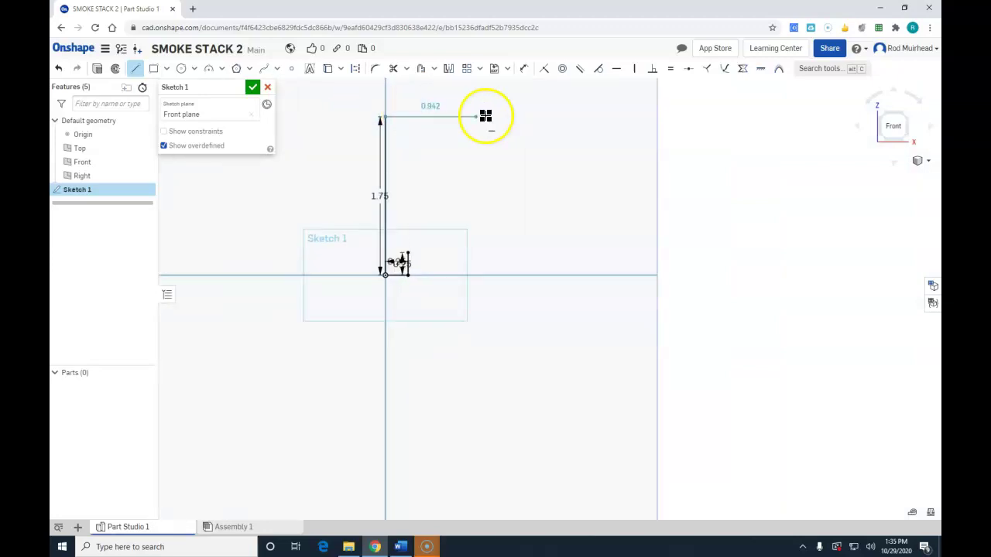
left_click(522, 116)
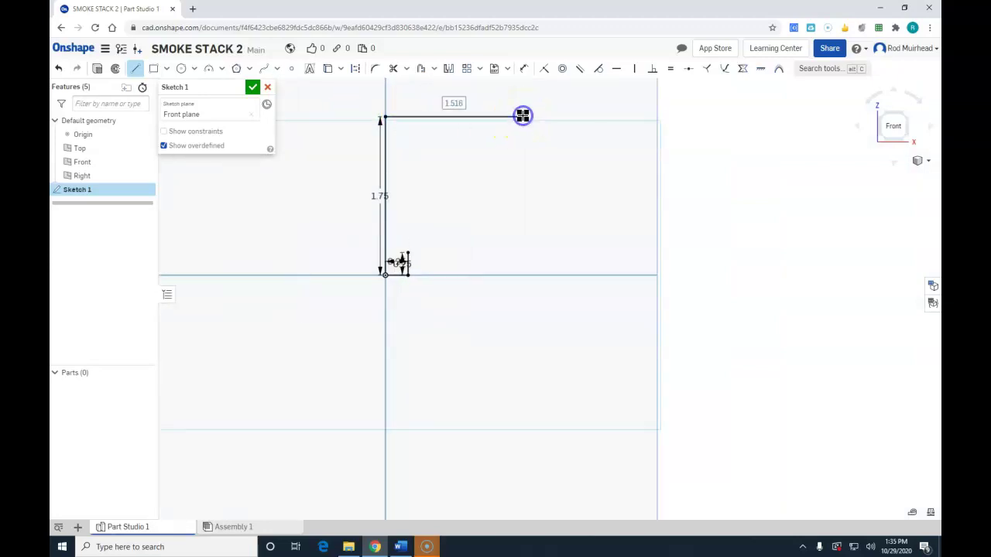
key("Escape")
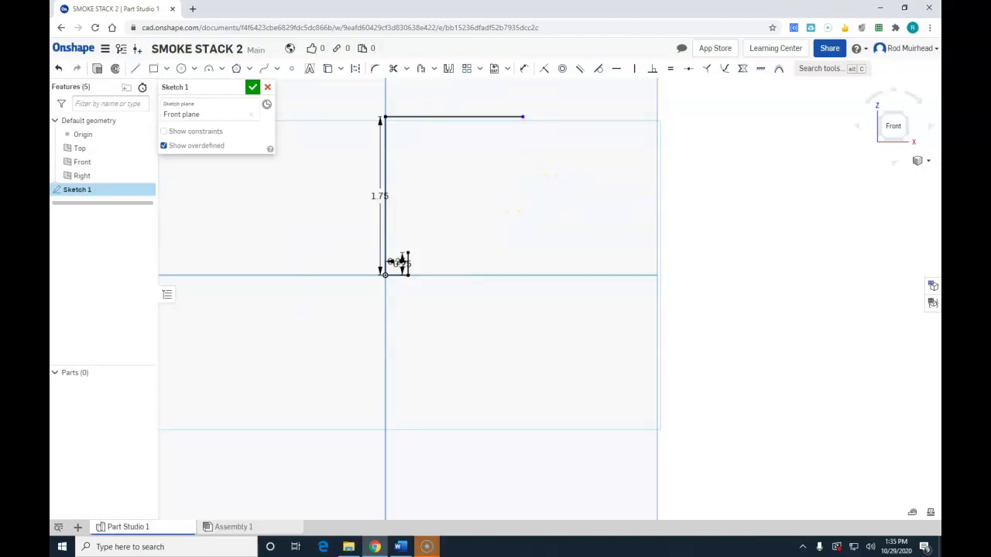
Step: Consult the smoke stack drawing in the Word document TRAIN for the widest section's height and diameter, moving its window aside when done
left_click(400, 546)
mouse_move(773, 118)
left_mouse_down()
mouse_move(374, 71)
mouse_move(375, 44)
left_mouse_up()
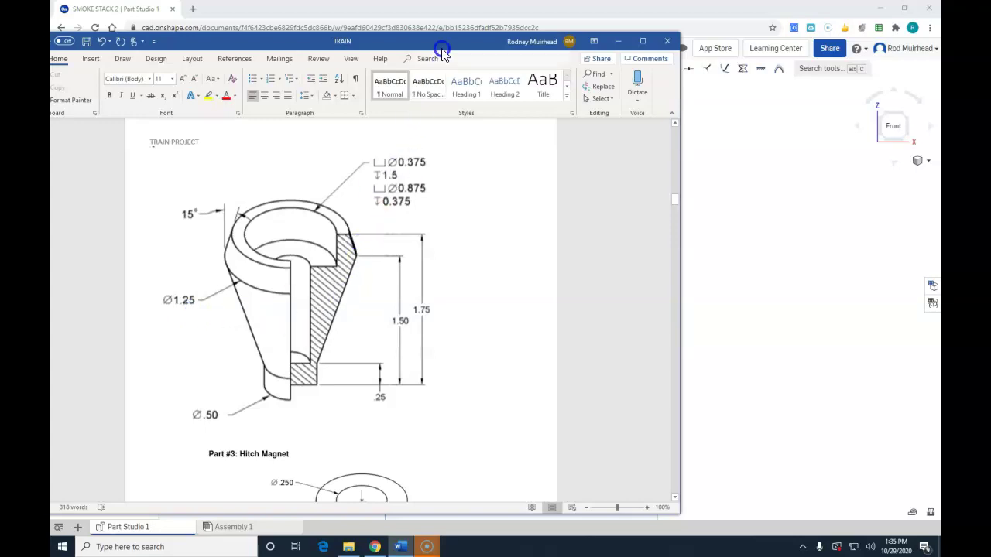
left_click_drag(273, 43, 603, 40)
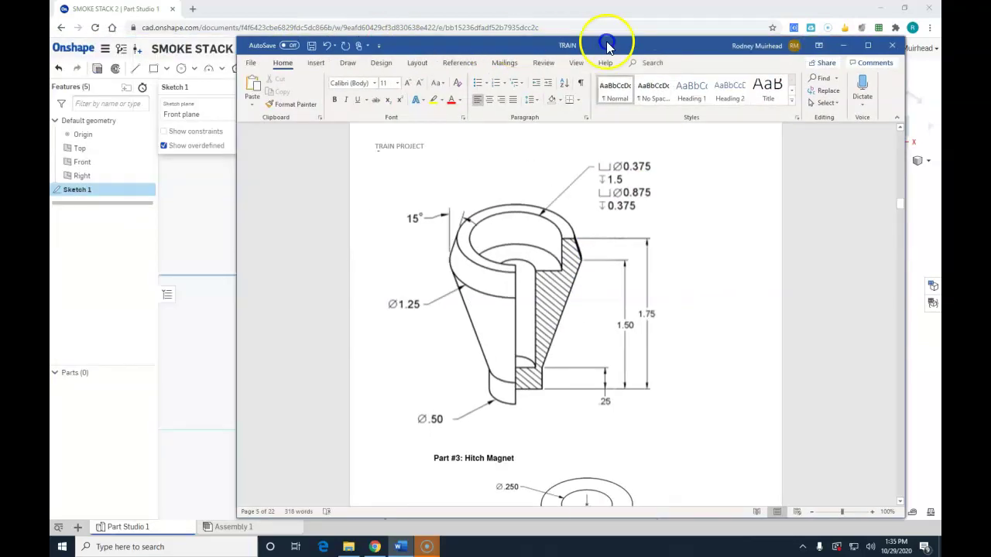
left_click(900, 132)
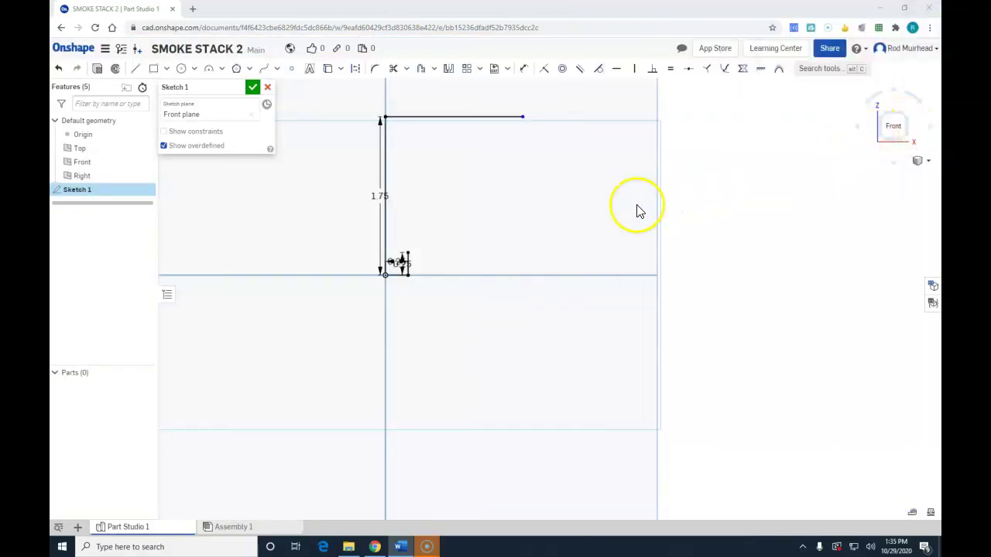
Step: Sketch a vertical line about 1.254 in long crossing the upper horizontal line, about 0.877 in from the center line
left_click(135, 70)
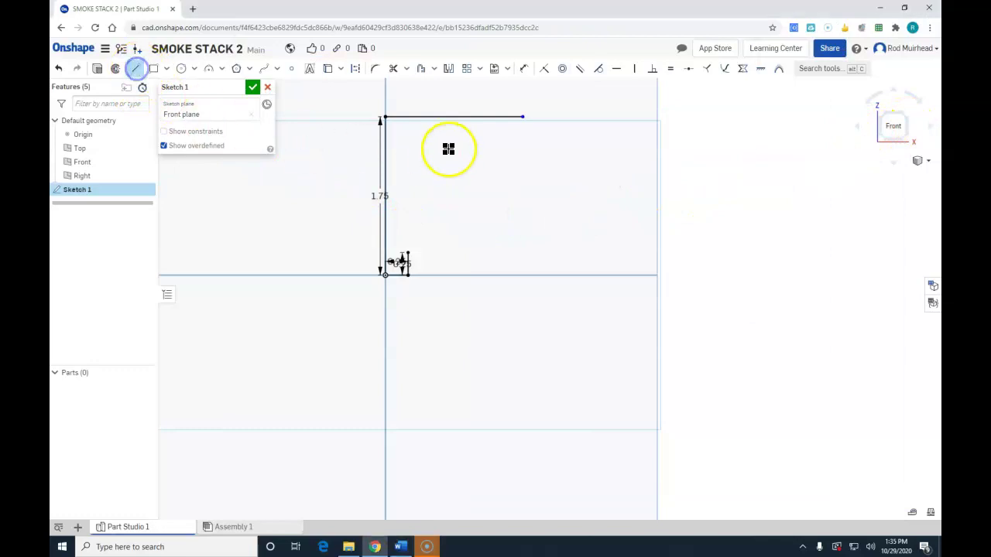
left_click(464, 207)
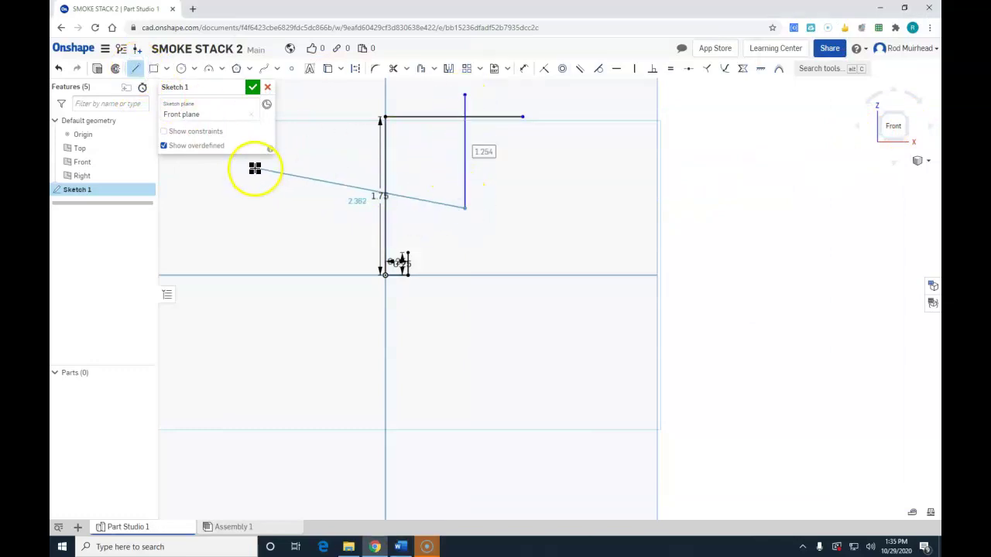
key("Escape")
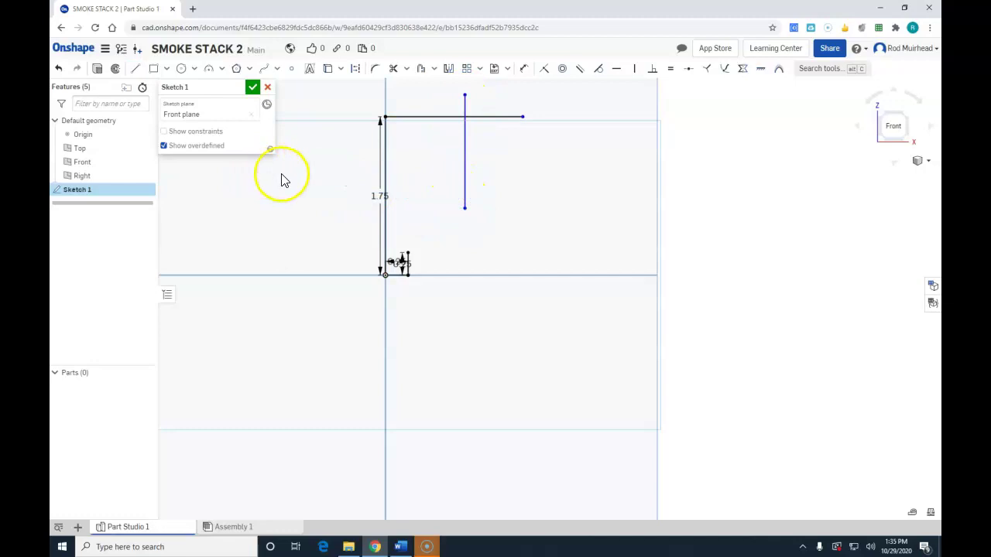
Step: Sketch a horizontal line about 1.26 in above the base, crossing both the center line and the outer vertical line
left_click(135, 68)
left_click(356, 160)
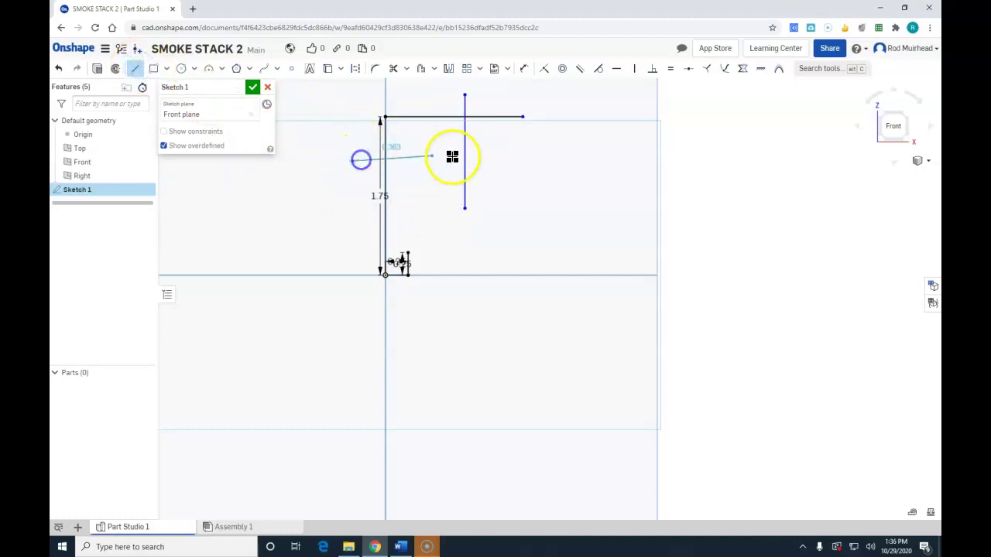
left_click(515, 161)
key("Escape")
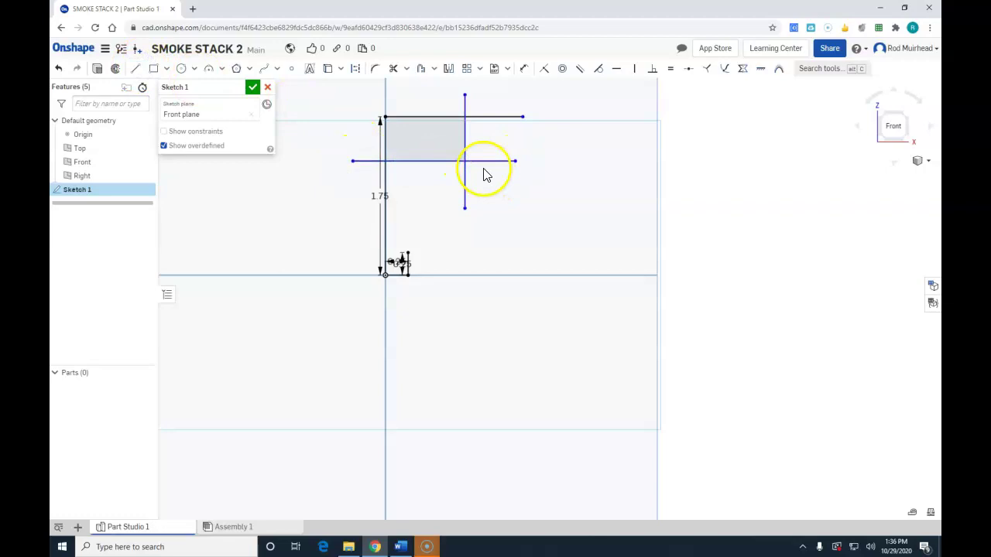
left_click(444, 164)
left_click(342, 137)
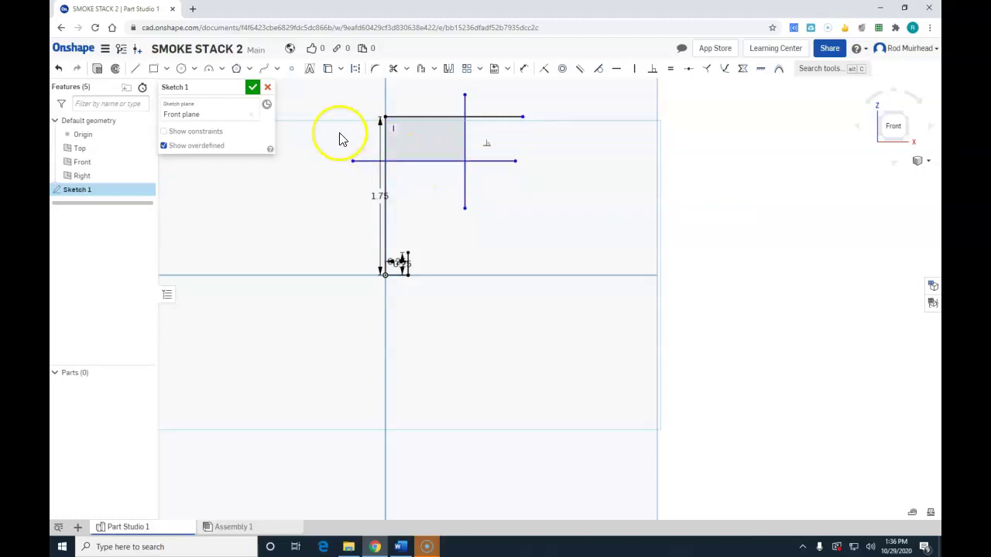
Step: Dimension the lower crossing horizontal line 1.5 in above the base line
left_click(524, 69)
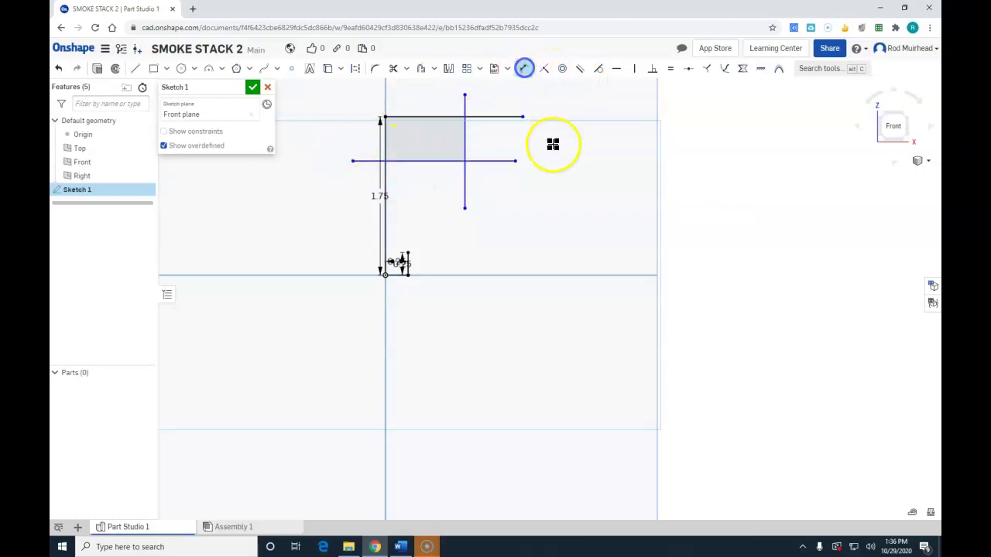
left_click(397, 275)
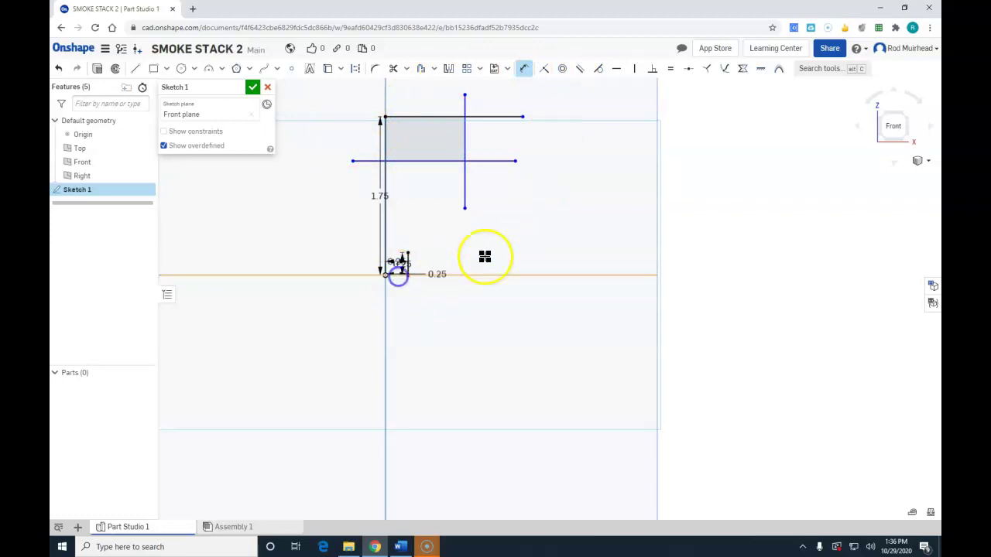
left_click(506, 161)
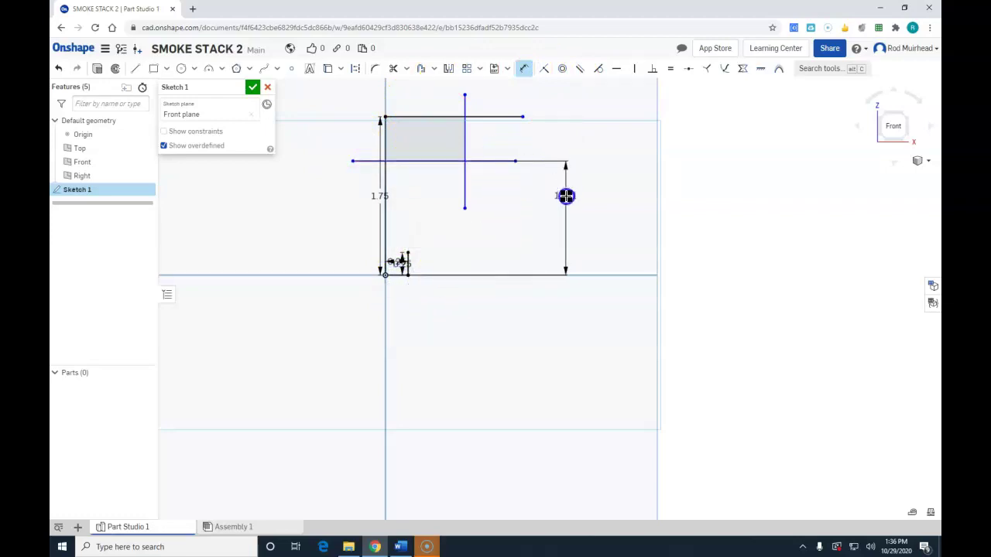
left_click(564, 195)
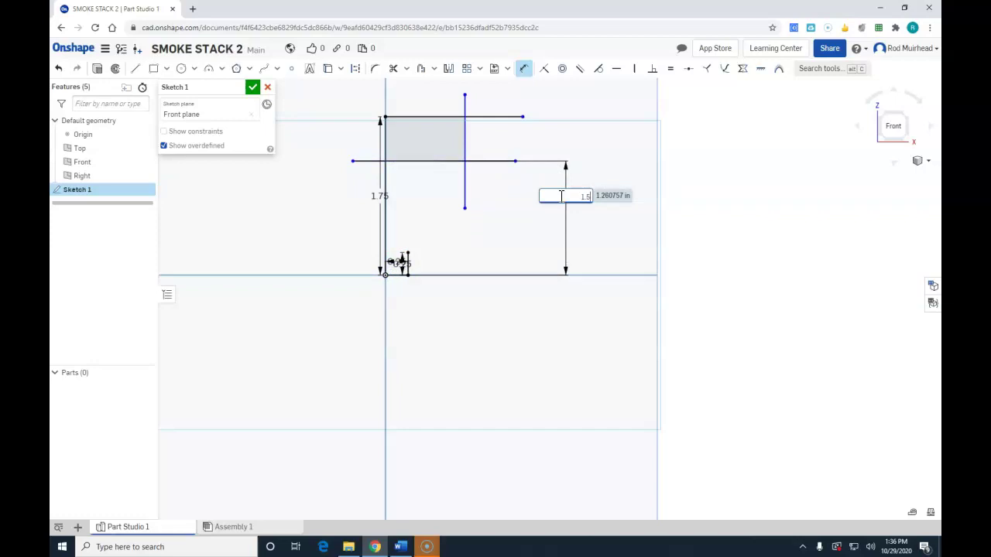
key("Return")
left_click(564, 178)
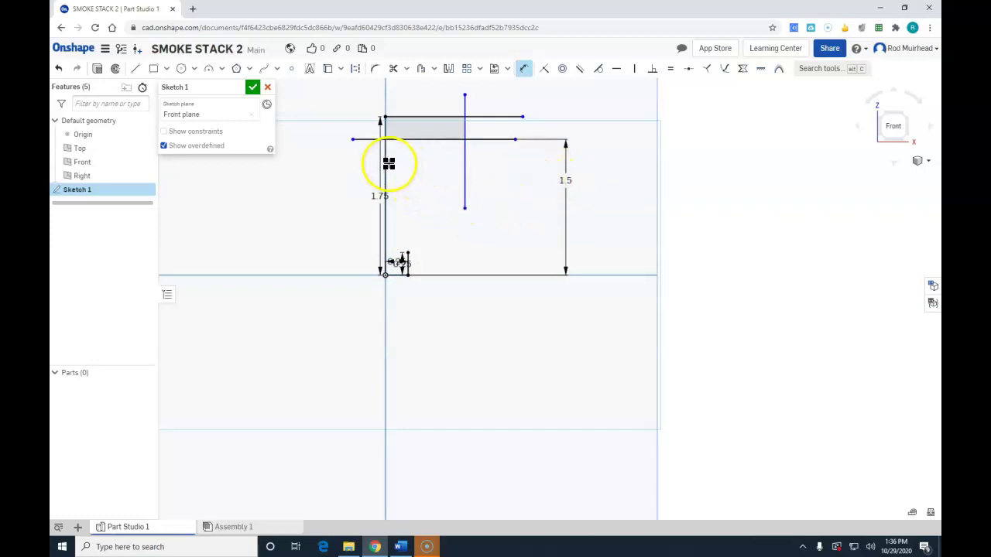
Step: Dimension the upper vertical line at 1.25/2 in from the center line
left_click_drag(388, 163, 464, 156)
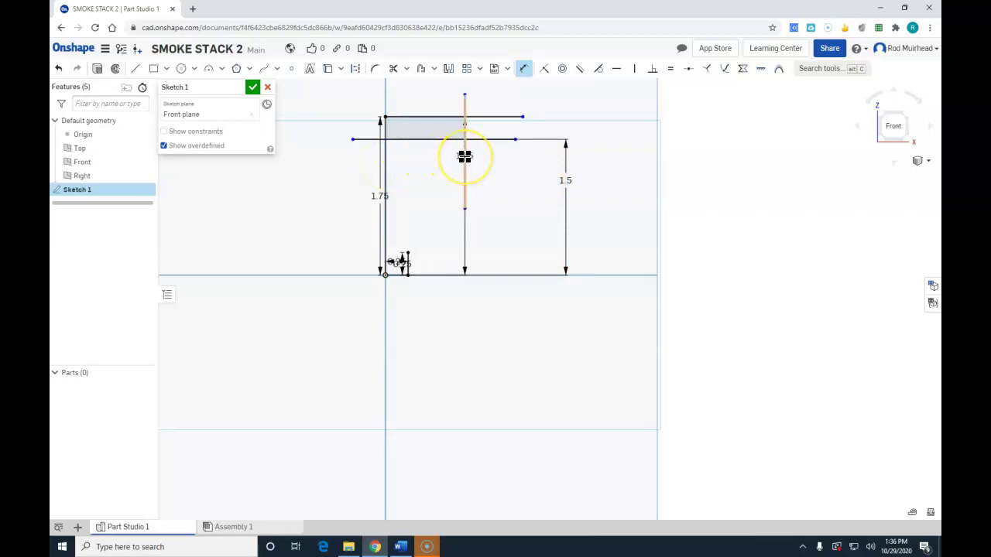
scroll(465, 155, "down", 2)
right_click_drag(471, 150, 469, 232, "ctrl")
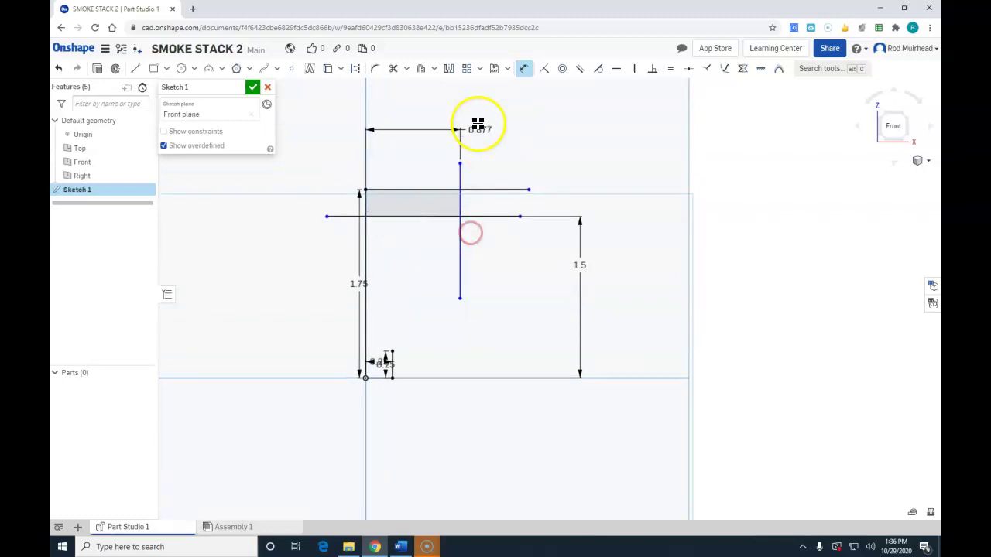
left_click(420, 105)
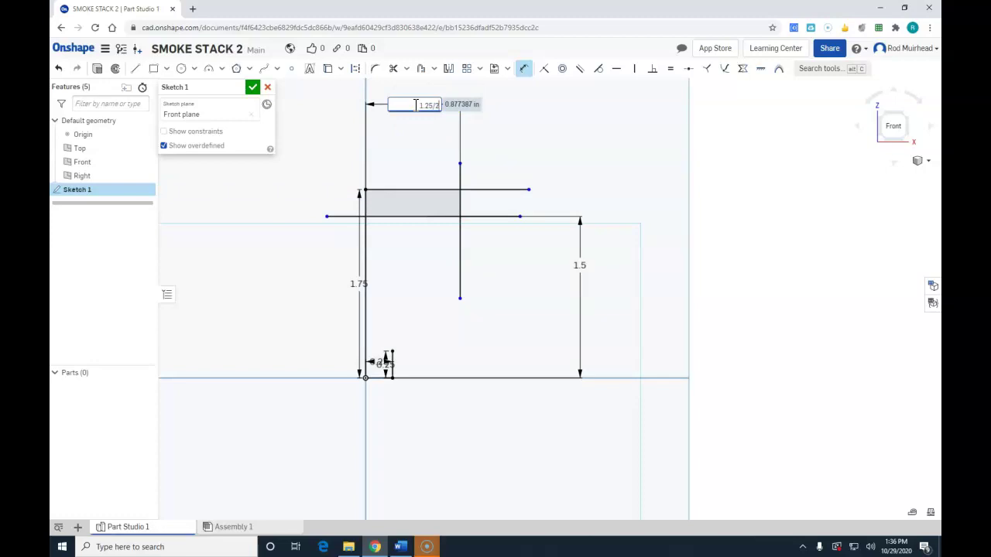
key("Return")
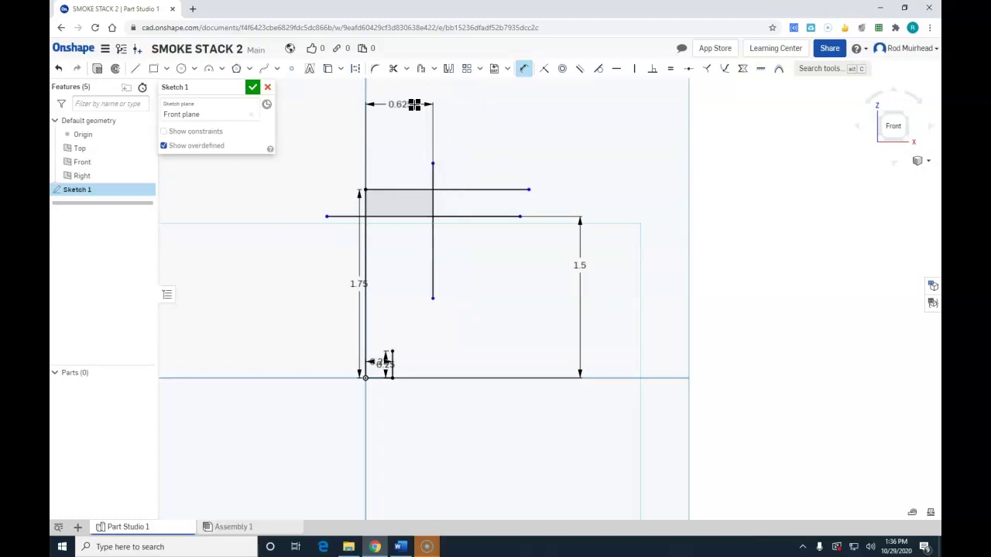
left_click(397, 99)
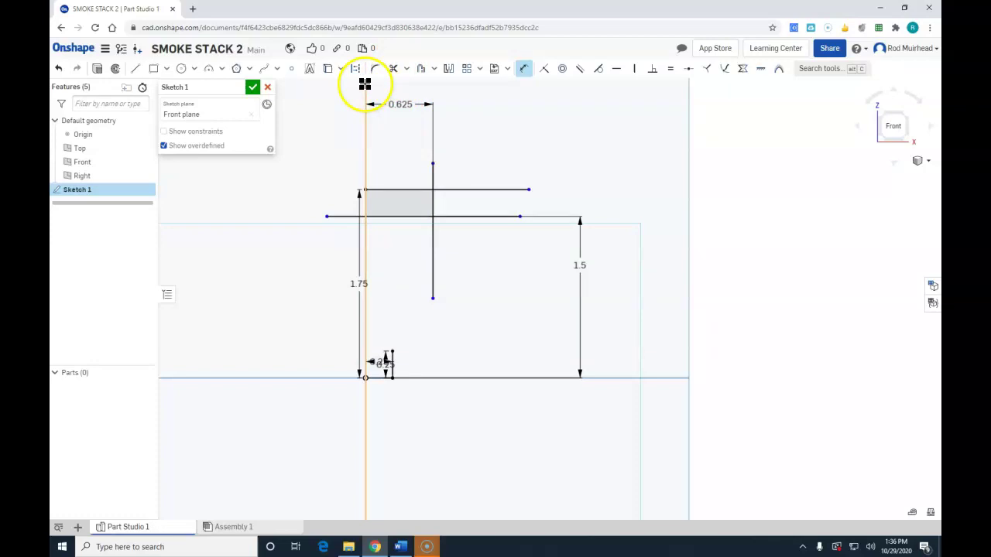
Step: Trim the 1.5 in high line inside the outer vertical line and the vertical line below their intersection
left_click(395, 70)
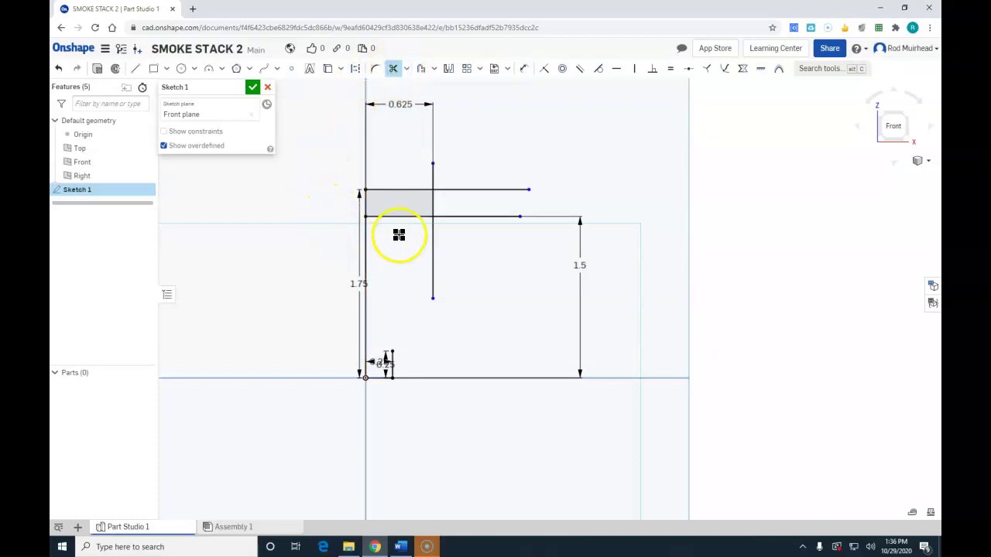
left_click(383, 217)
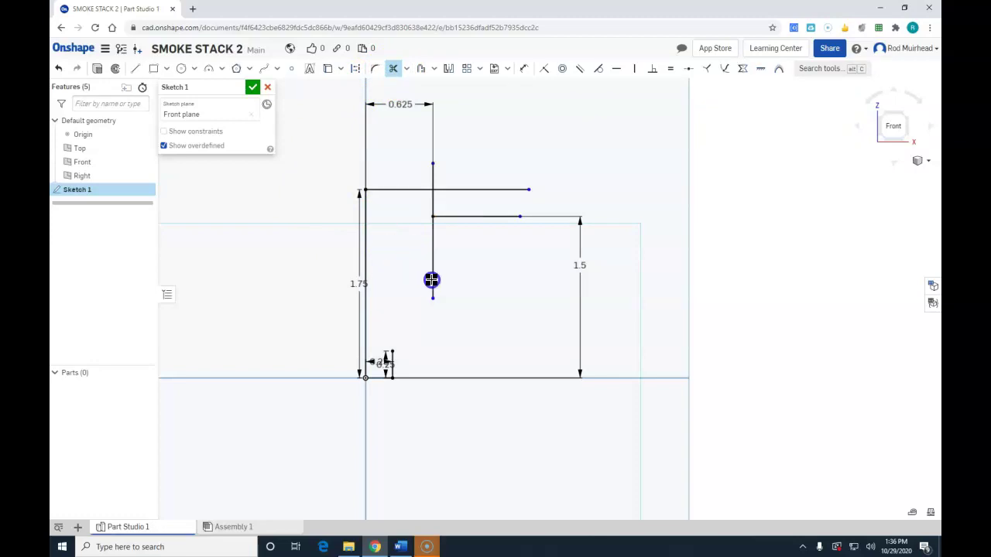
left_click(435, 279)
key("Escape")
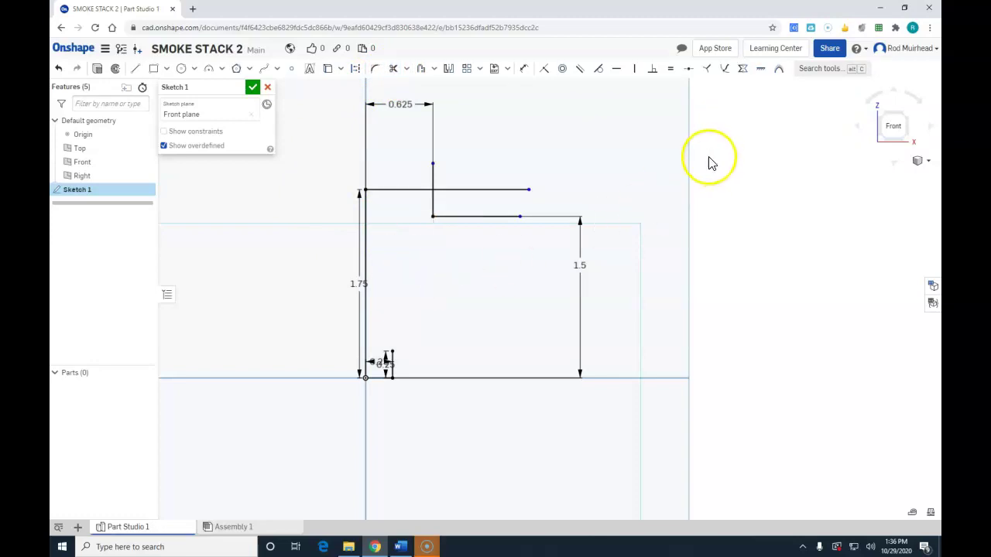
Step: Sketch a slanted line from the upper end of the short base wall to the corner at 1.5 in height
left_click(136, 69)
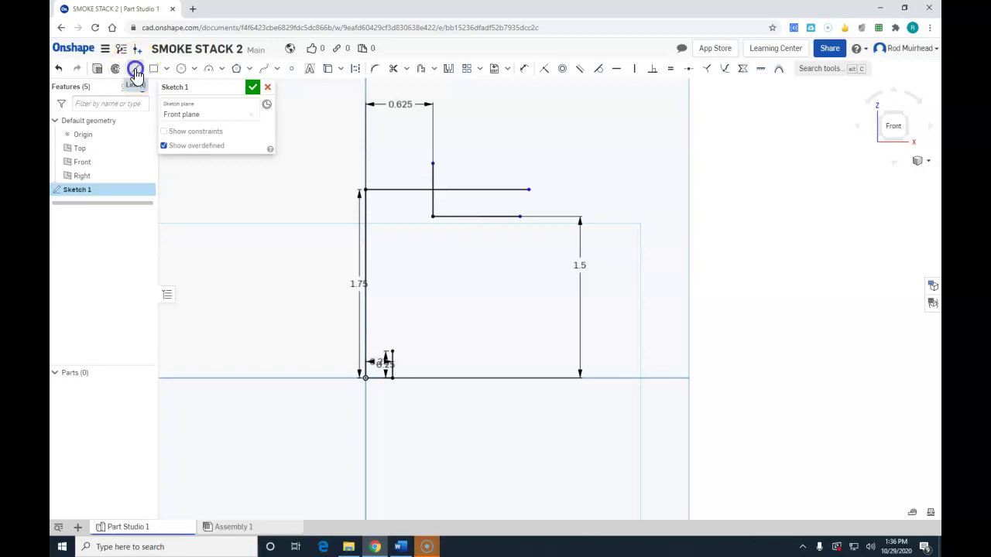
left_click(393, 352)
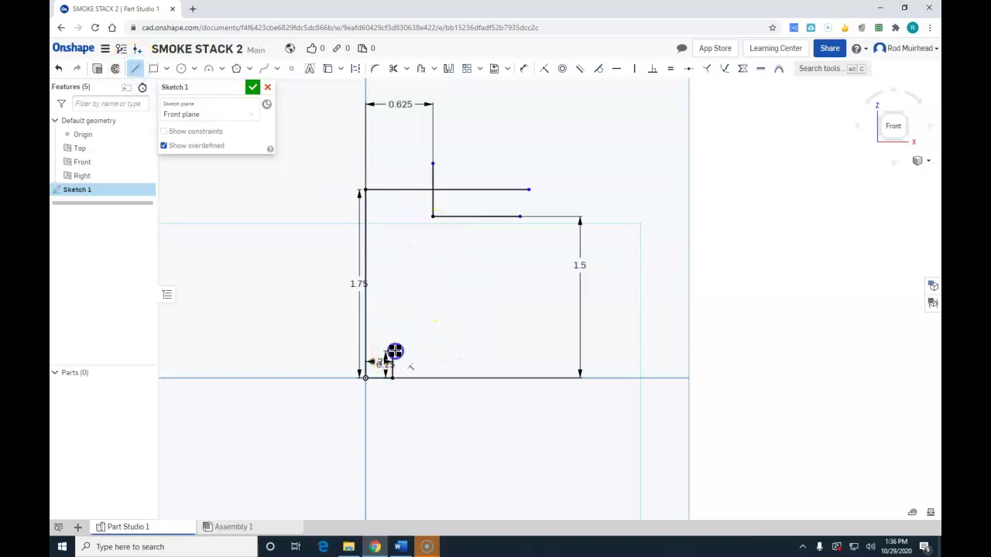
left_click(433, 217)
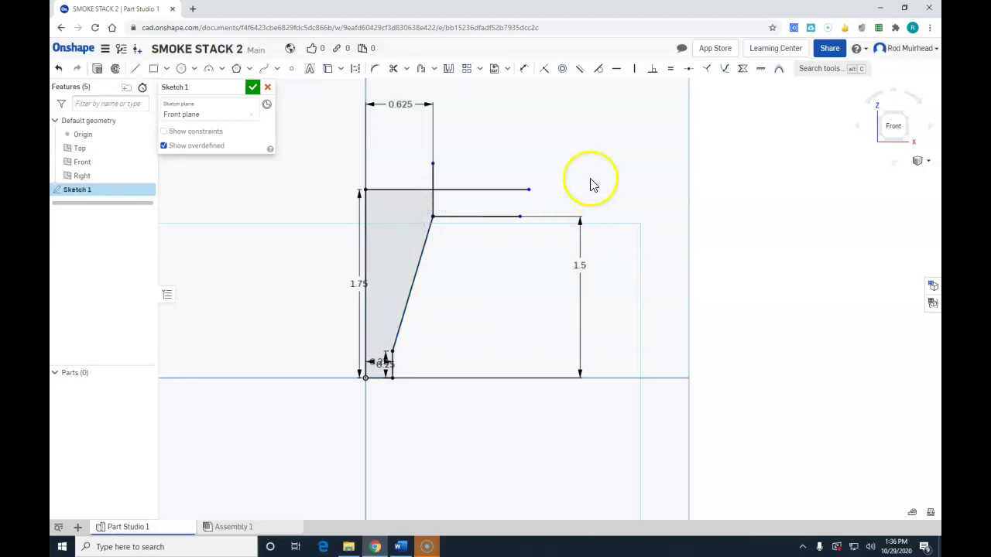
Step: Sketch a line from the 1.5 in high corner slanting up toward the center line, extending past the top horizontal line
left_click(136, 69)
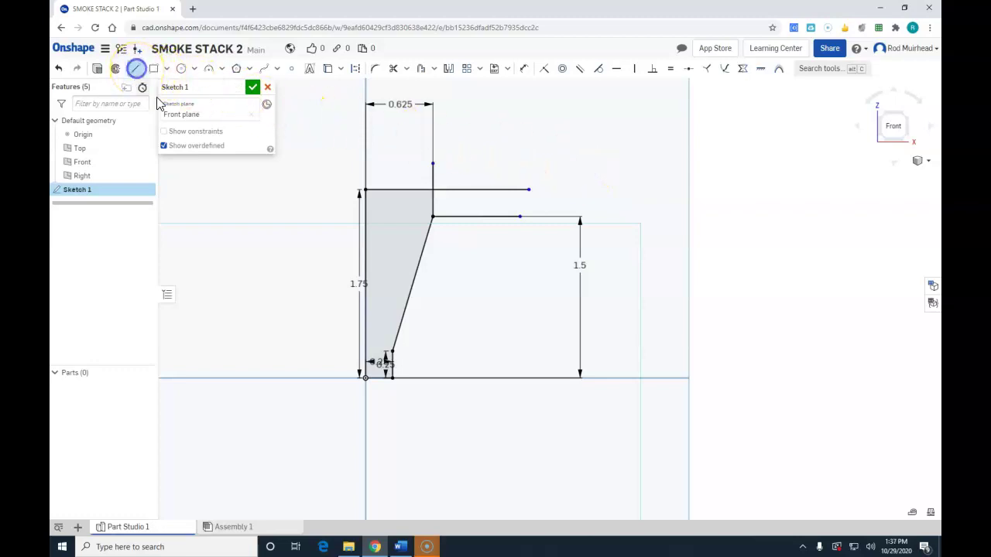
left_click(433, 217)
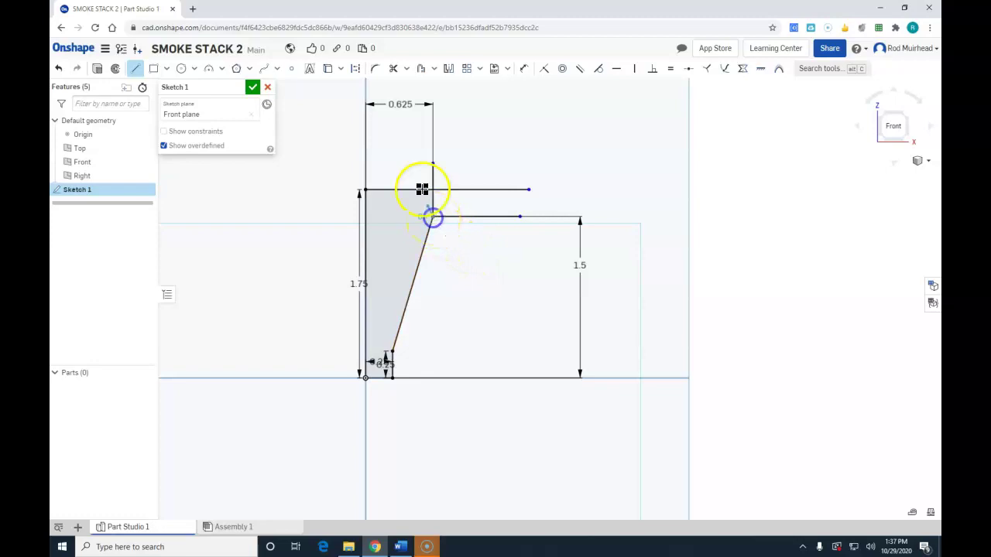
left_click(394, 124)
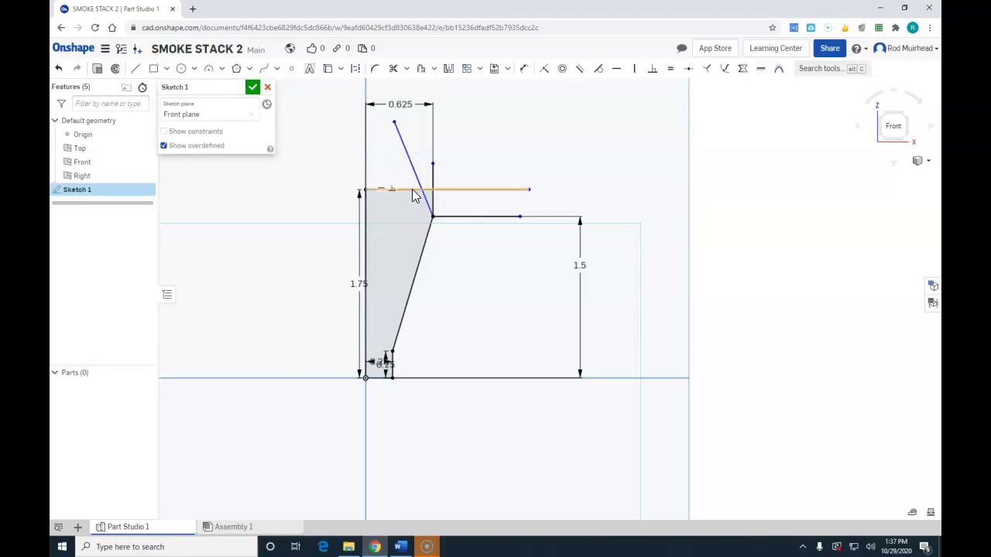
left_click(384, 189)
left_click(300, 194)
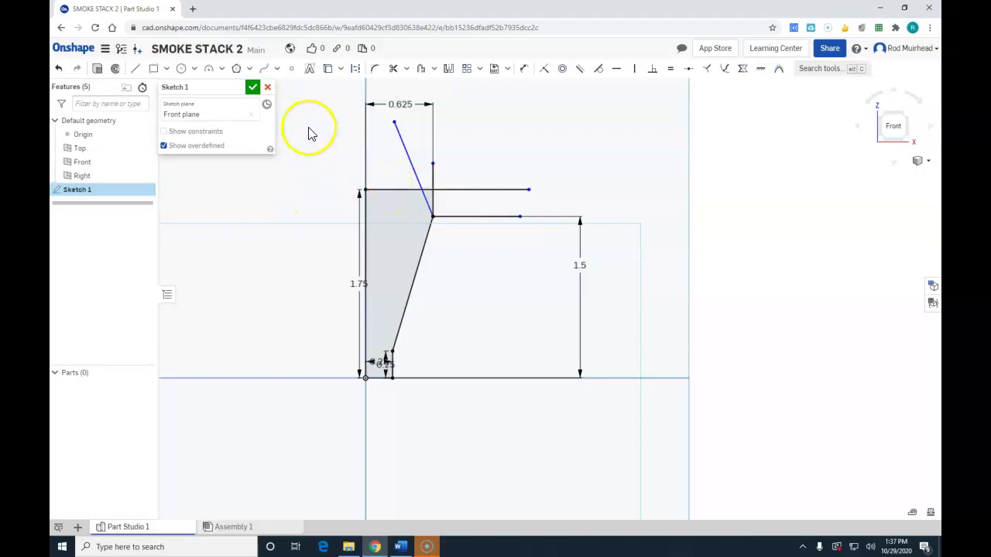
Step: Dimension the angle between the upper slanted line and the outer vertical line at 15 degrees
left_click(524, 68)
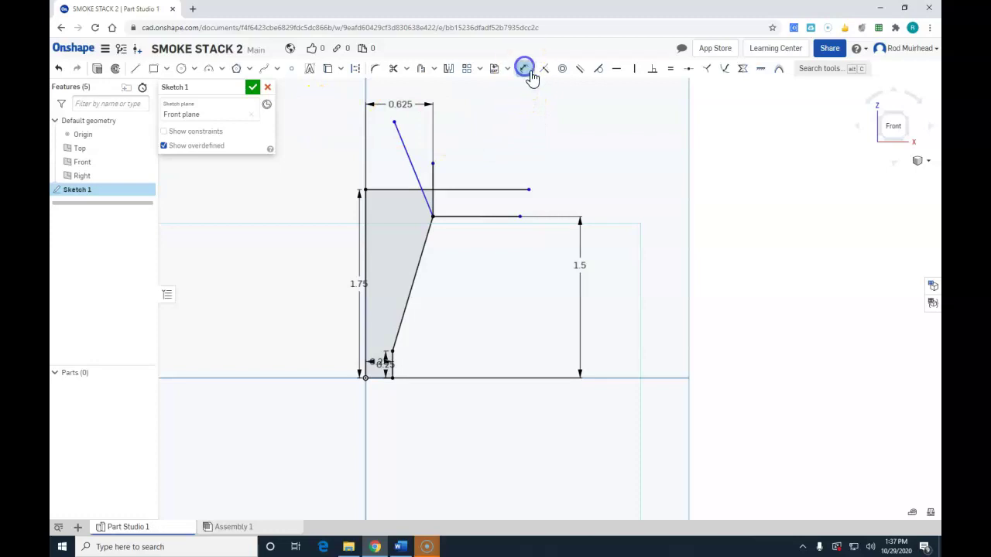
left_click(433, 174)
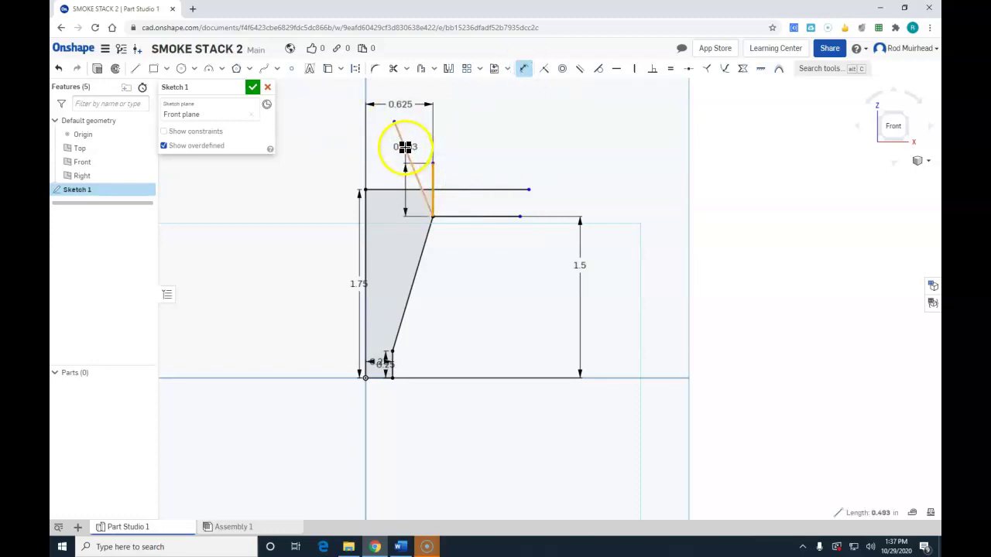
left_click(405, 147)
left_click_drag(405, 145, 477, 149)
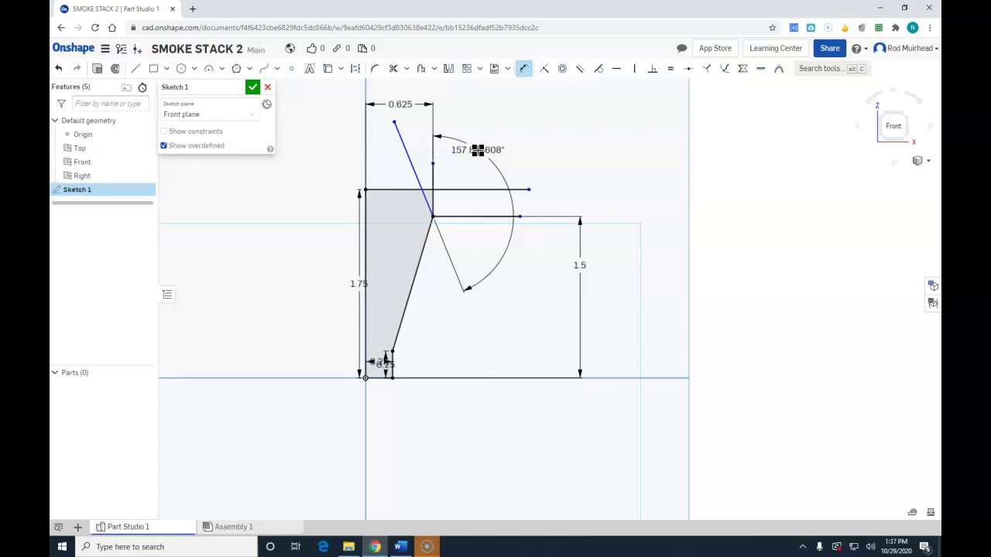
left_click_drag(477, 150, 419, 143)
middle_click_drag(419, 142, 421, 205)
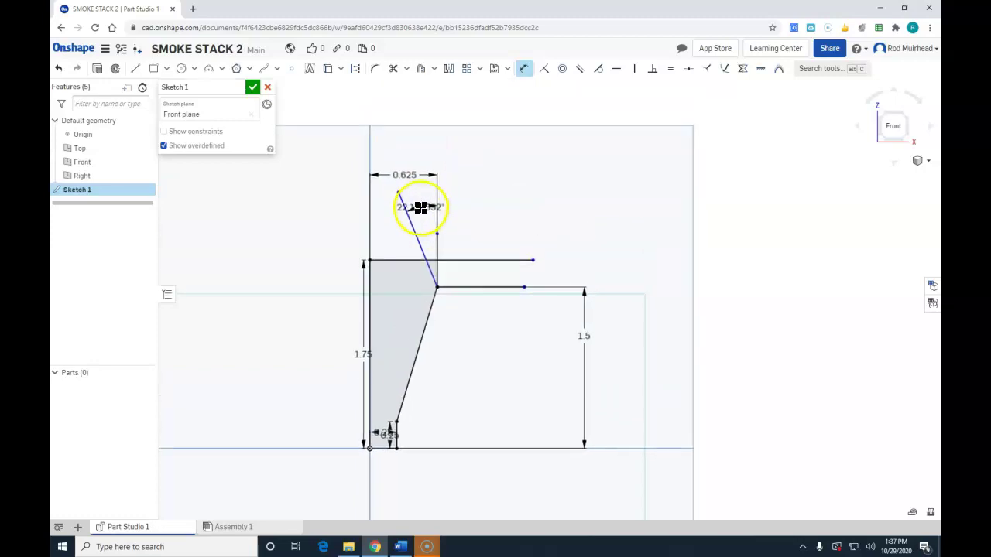
scroll(420, 205, "up", 5)
left_click_drag(420, 204, 420, 168)
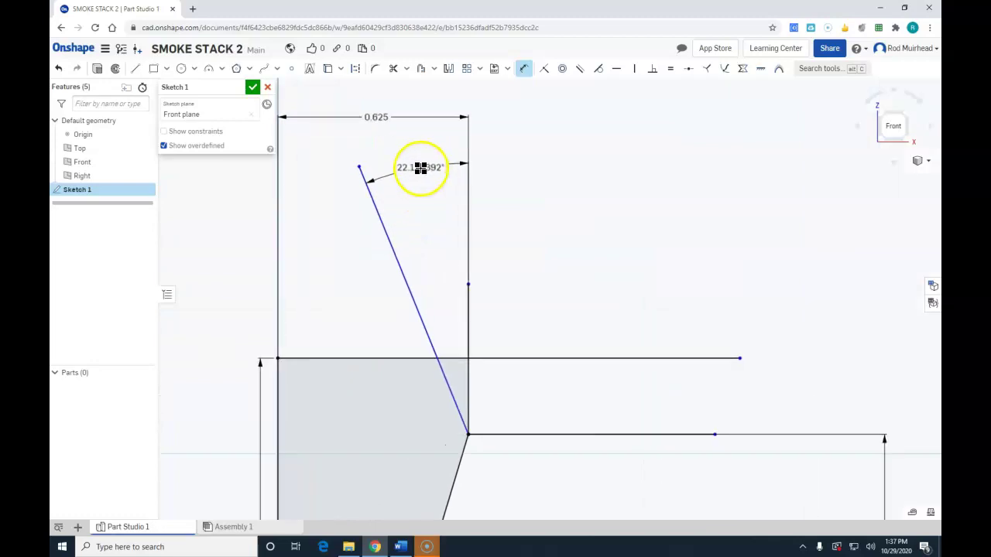
double_click(421, 168)
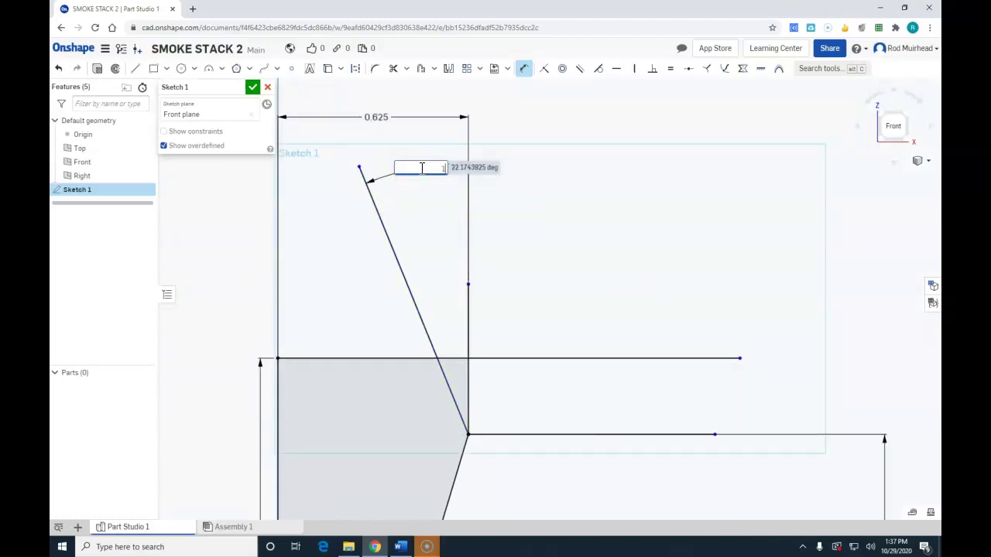
type("15")
key("Return")
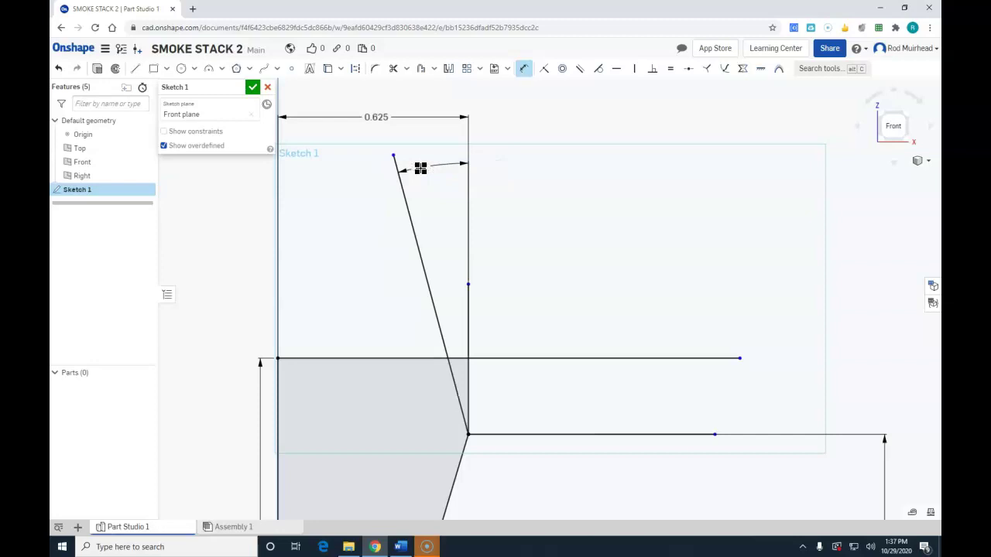
Step: Add a 75-degree angle dimension between the upper slanted line and the top horizontal line, above the profile
middle_click_drag(603, 190, 640, 85)
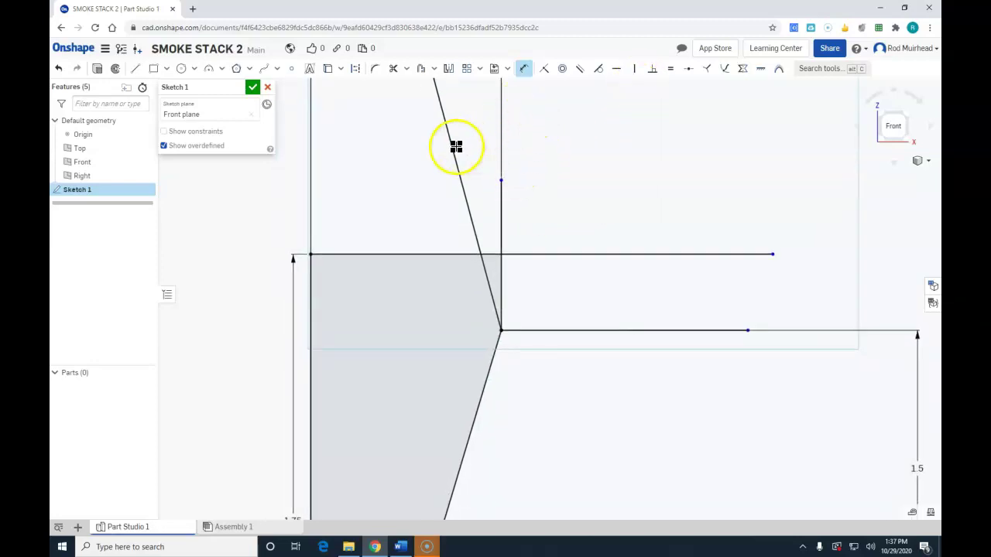
left_click(455, 147)
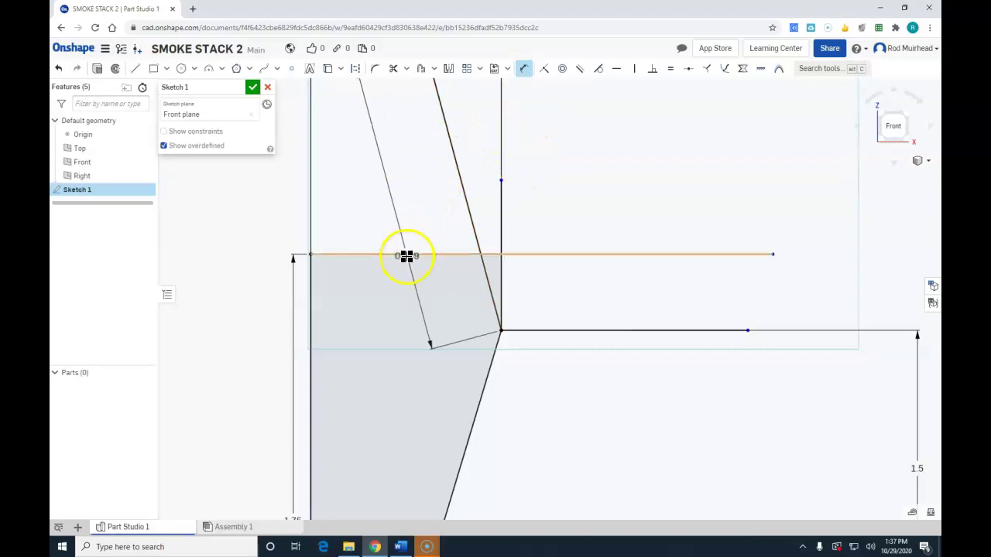
left_click(408, 254)
left_click(394, 184)
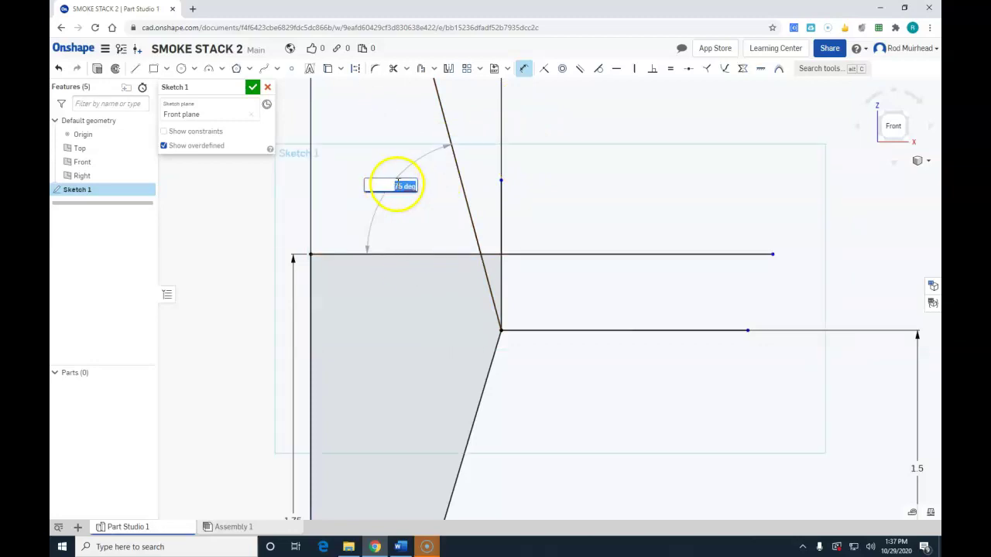
key("Return")
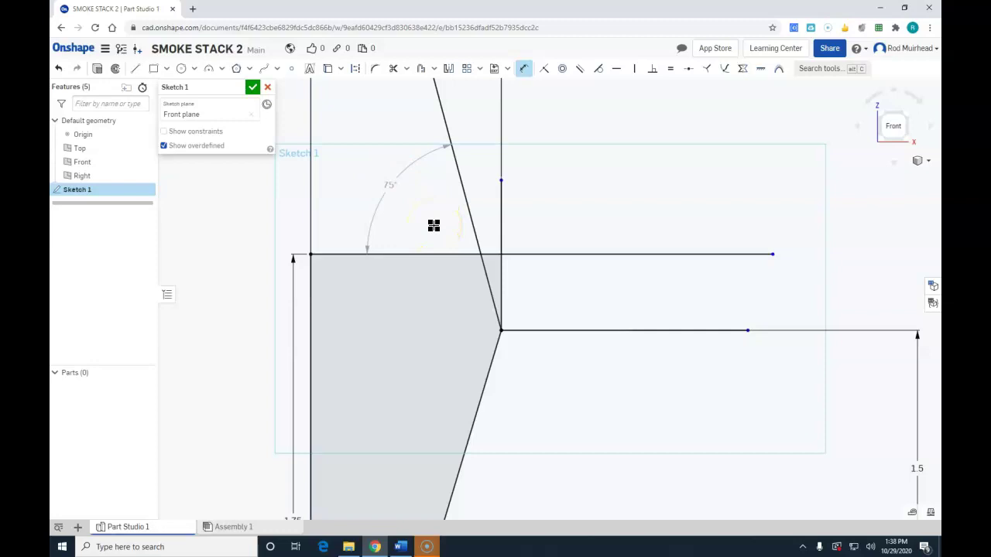
Step: Trim away the outer vertical line and the part of the top horizontal line outside the upper slanted line
scroll(566, 198, "up", 1)
scroll(568, 199, "down", 3)
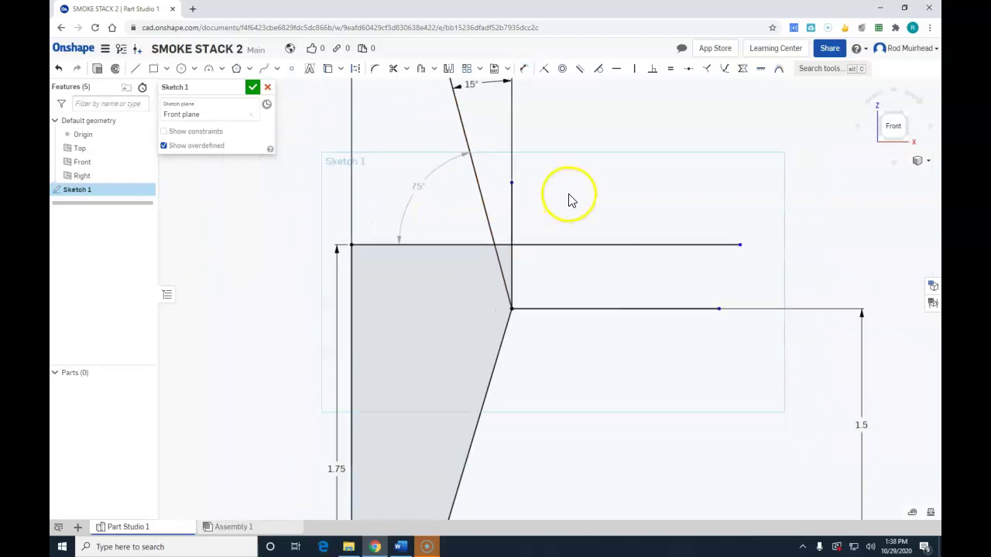
scroll(570, 196, "down", 3)
scroll(572, 190, "up", 3)
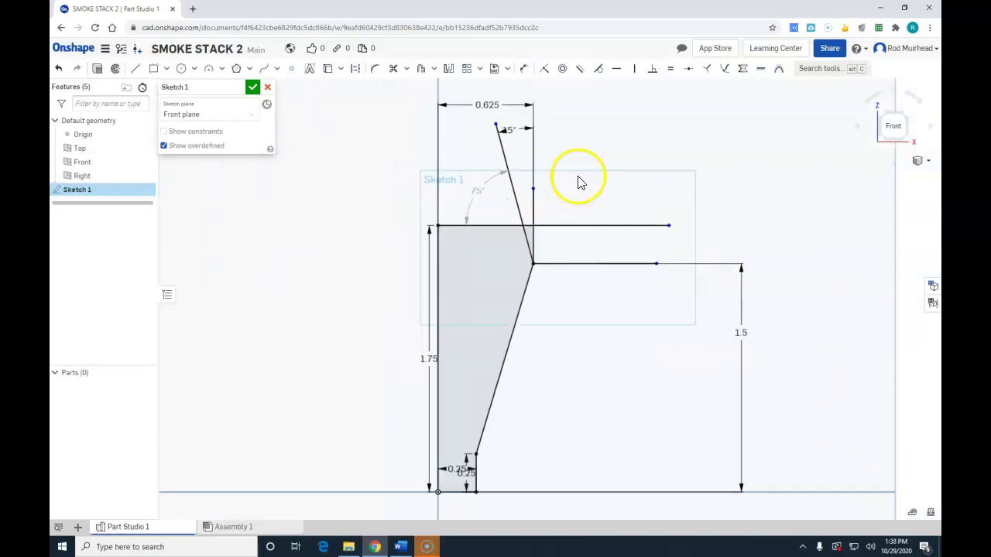
scroll(577, 184, "up", 4)
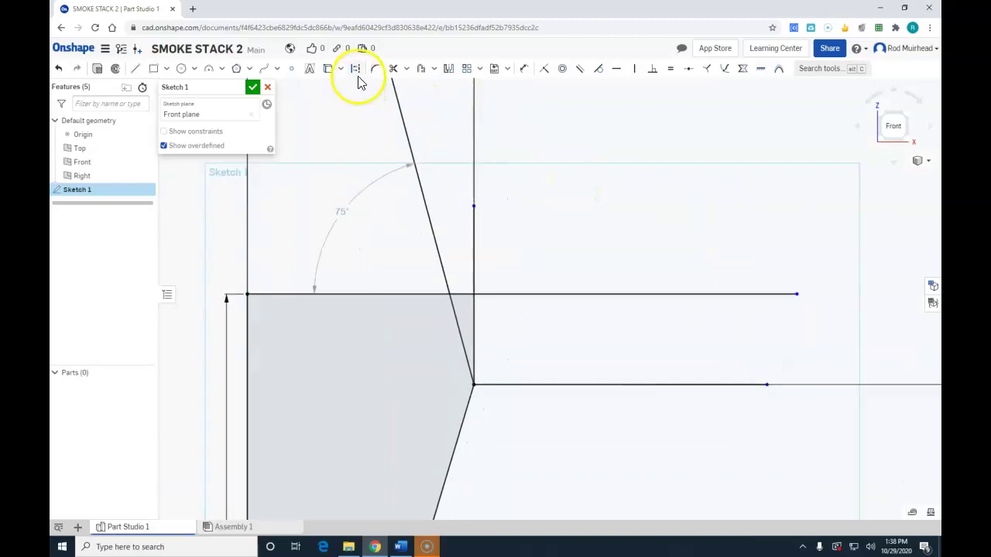
left_click(394, 69)
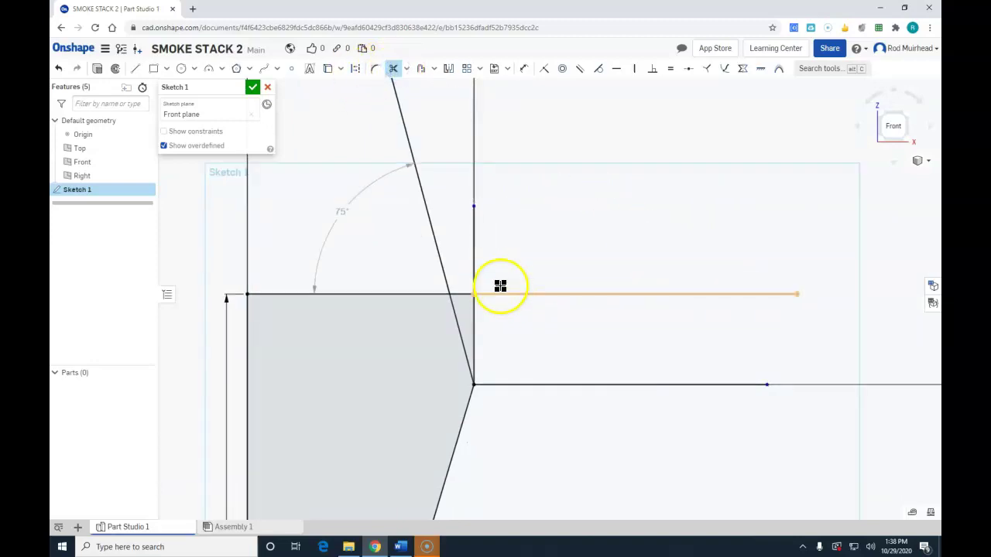
left_click(474, 266)
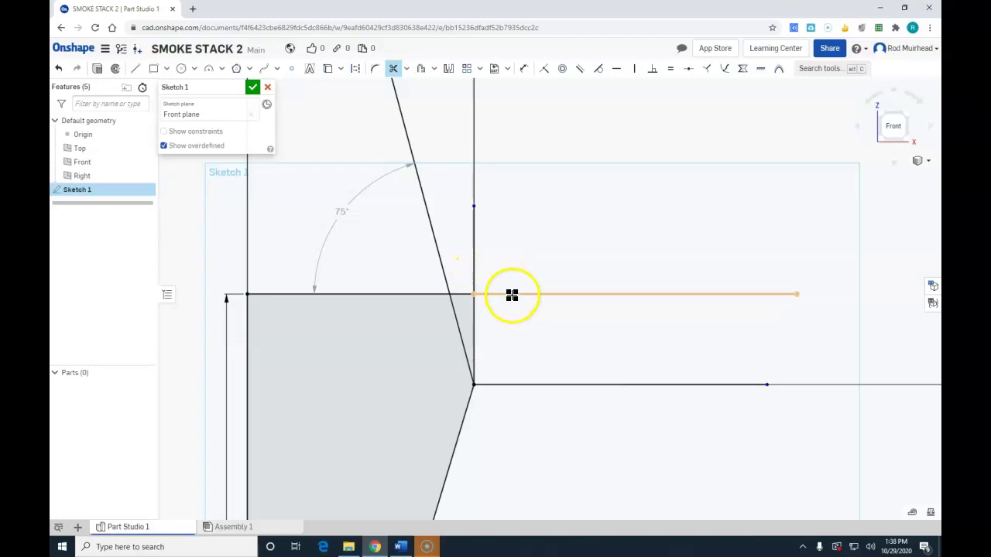
left_click(510, 295)
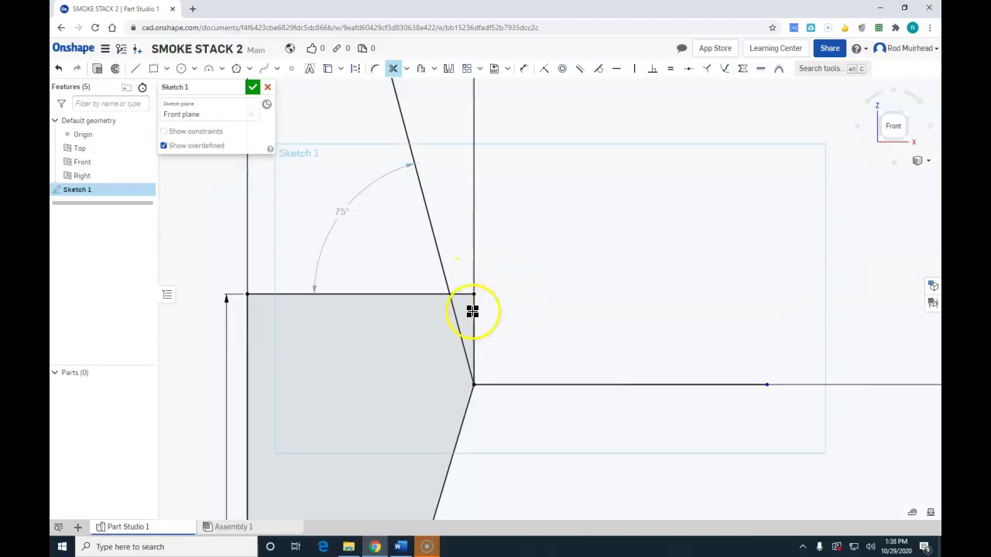
left_click(472, 311)
left_click(461, 295)
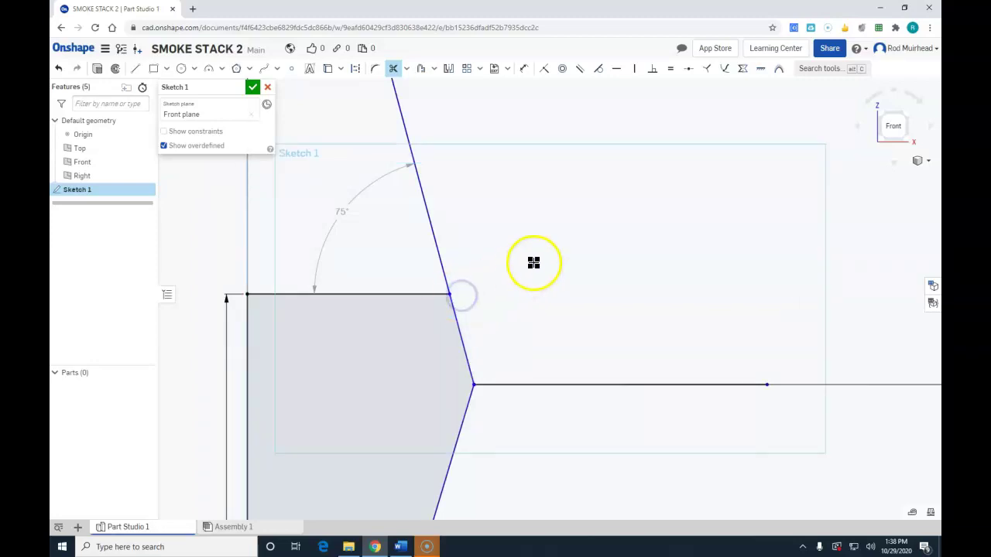
Step: Trim the upper slanted line's overhang above the top horizontal line
middle_click_drag(539, 258, 586, 264)
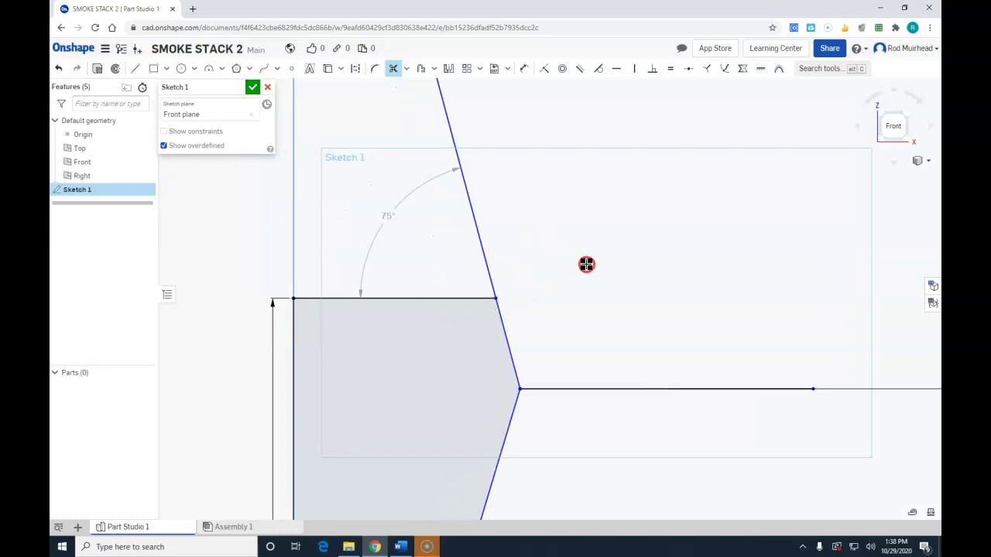
left_click(393, 68)
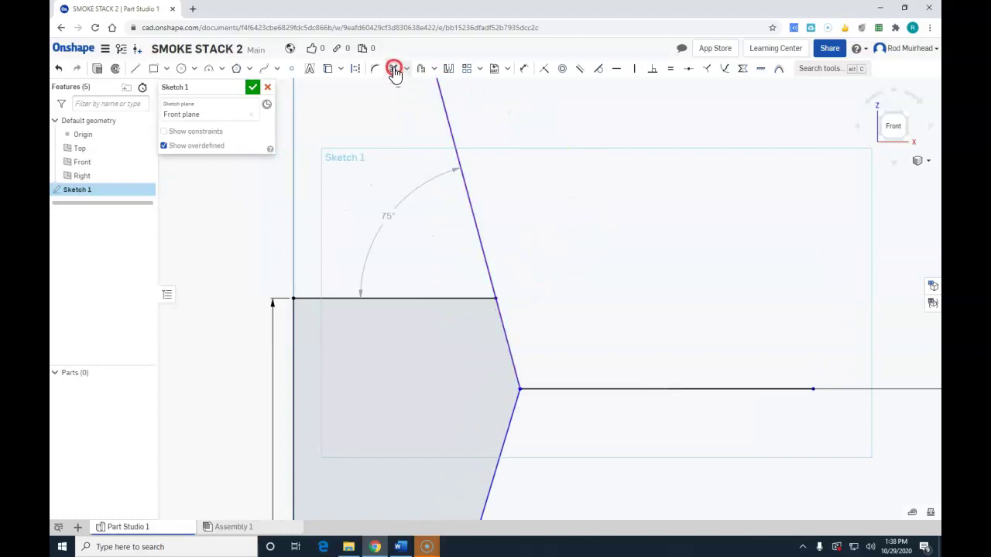
left_click(467, 193)
middle_click_drag(596, 228, 593, 206)
key("Escape")
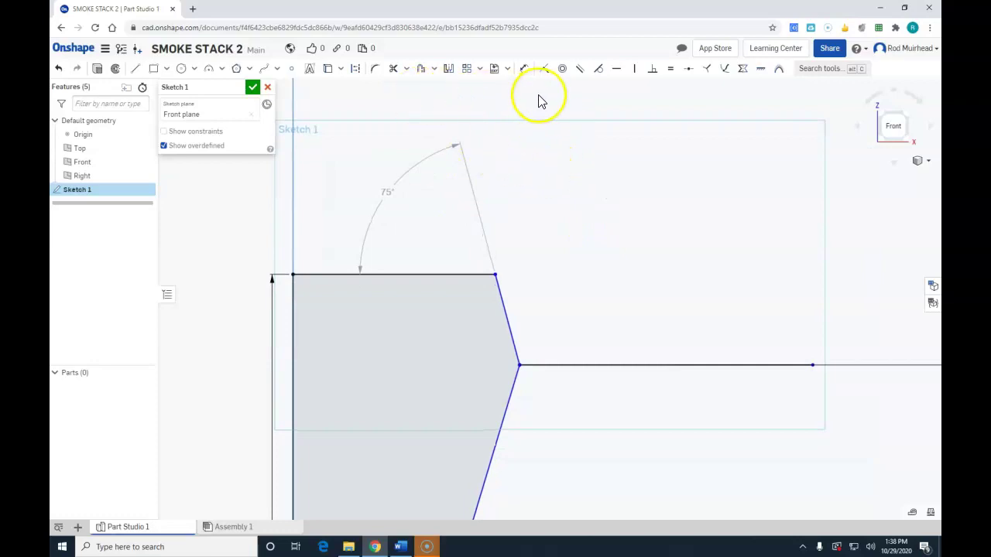
Step: Dimension the inside angle between the top horizontal line and the short slanted line at 105 degrees
left_click(523, 69)
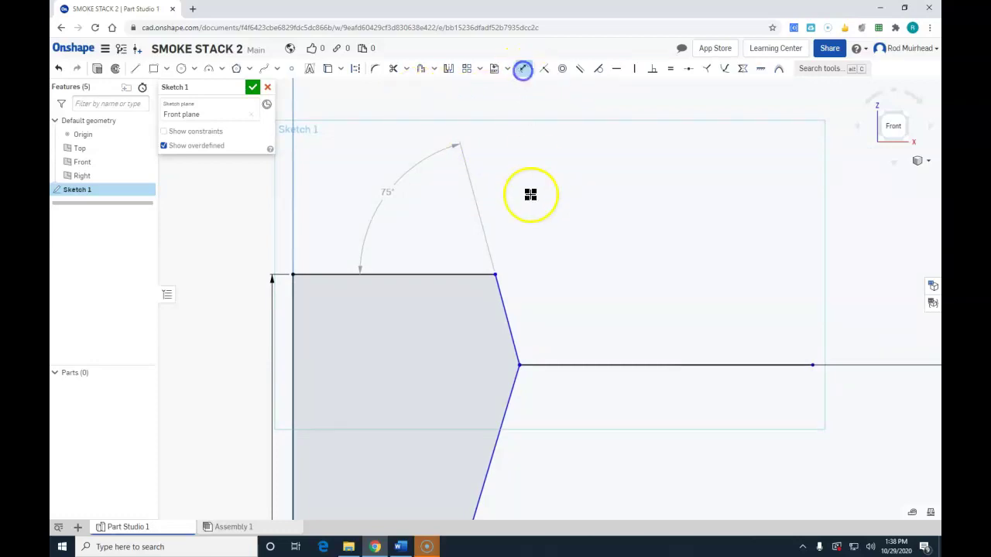
left_click(465, 276)
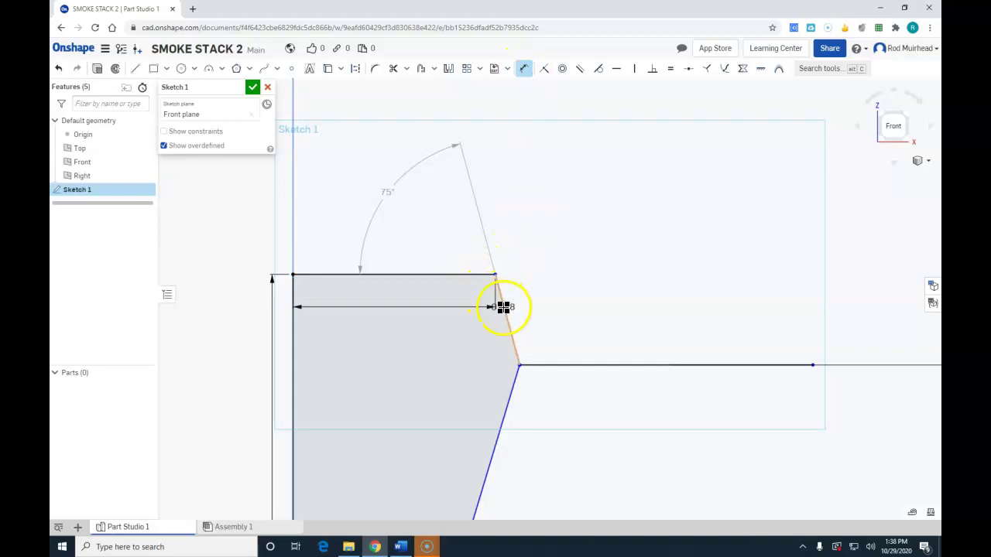
left_click(504, 308)
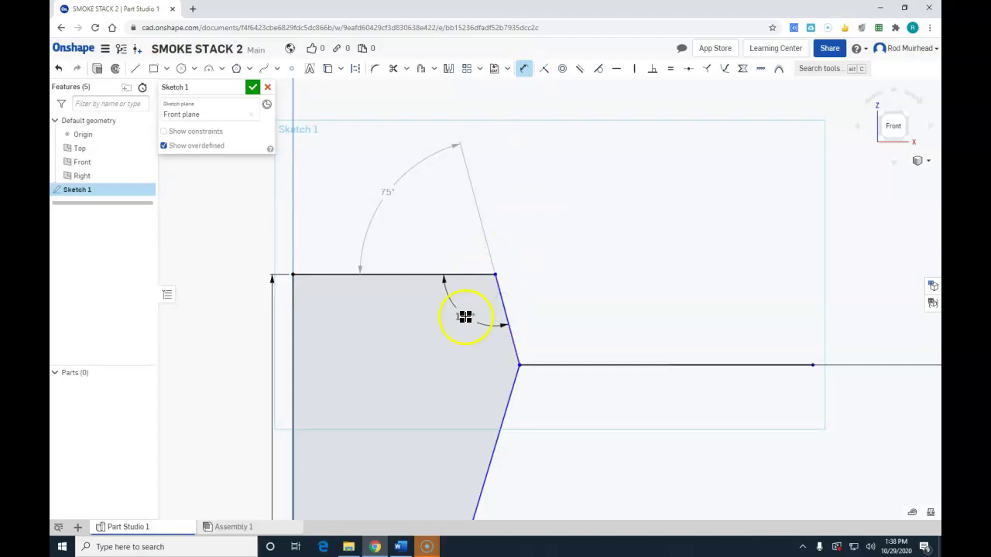
left_click(465, 316)
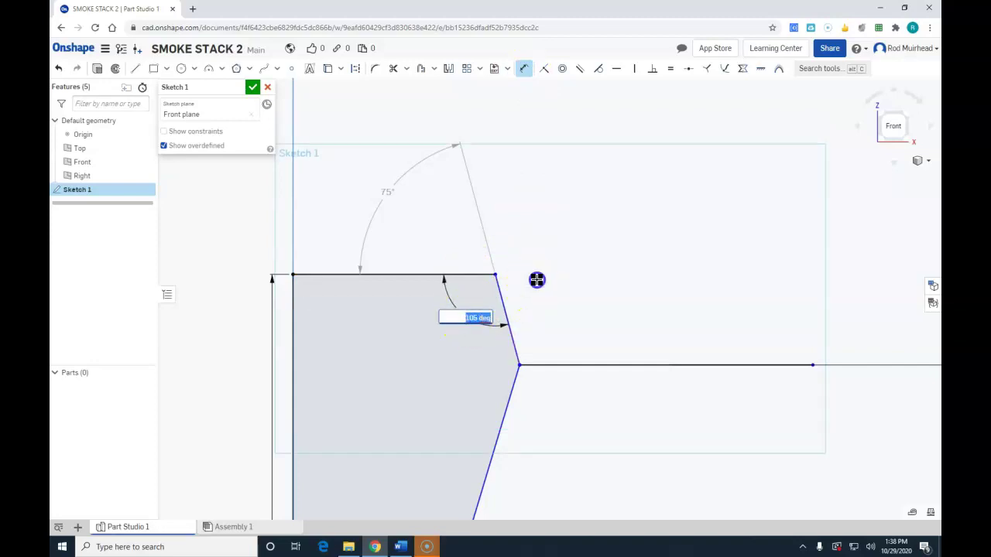
key("Return")
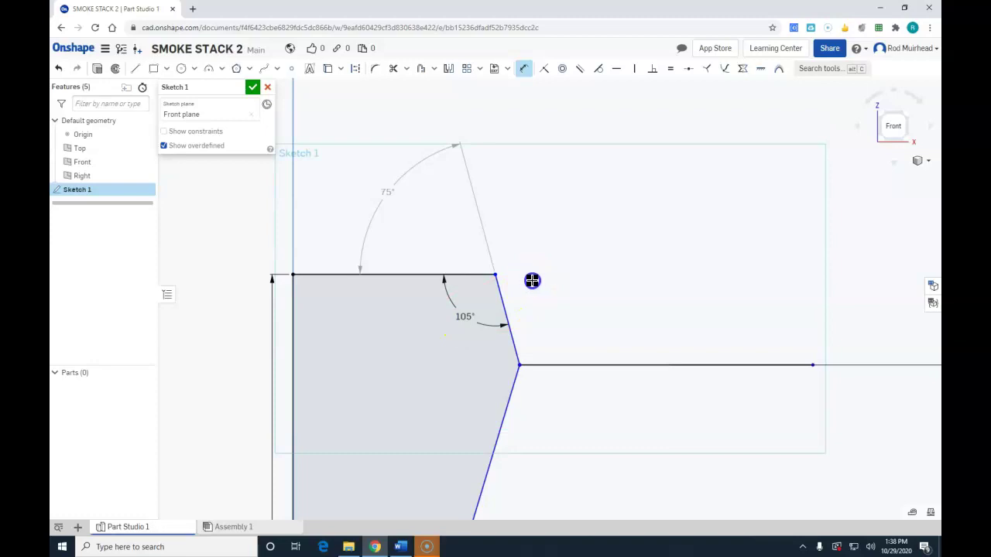
Step: Dimension the horizontal distance from the center line to the 1.5 in high corner at 0.625 in
scroll(534, 277, "down", 4)
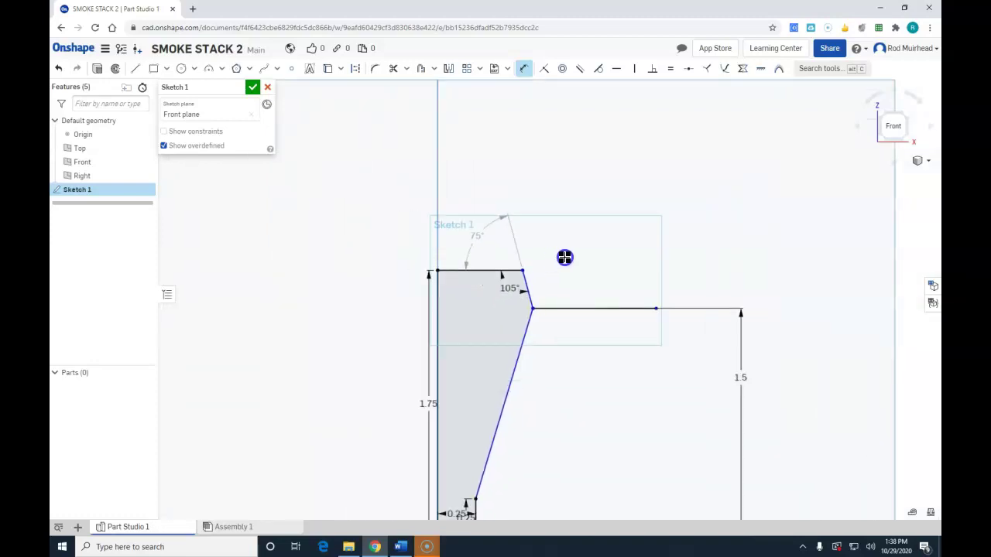
scroll(565, 258, "down", 2)
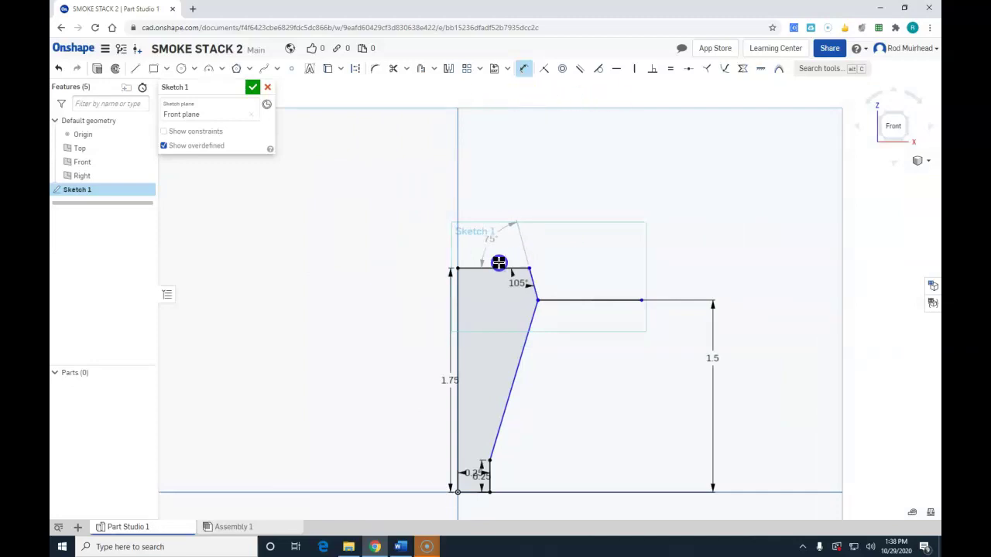
left_click(459, 280)
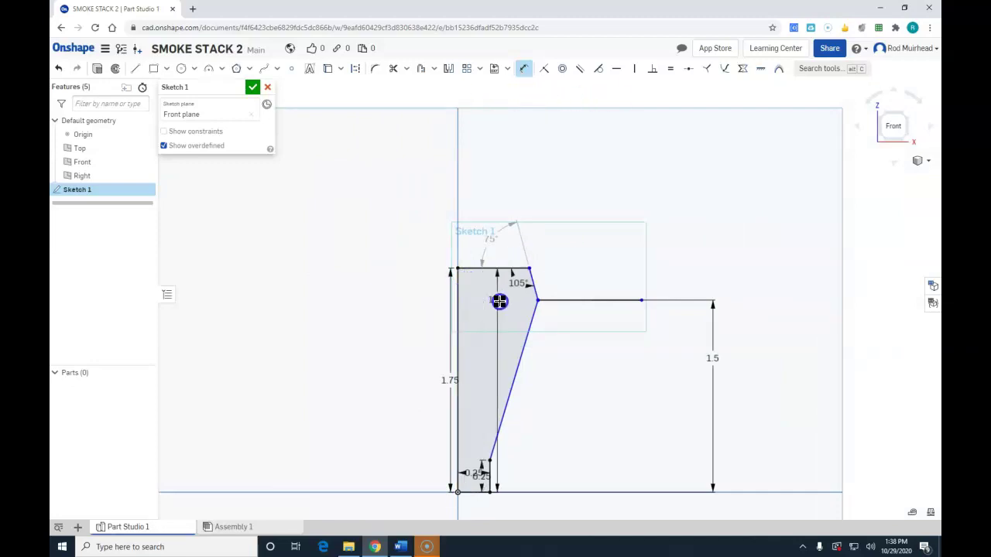
left_click(536, 300)
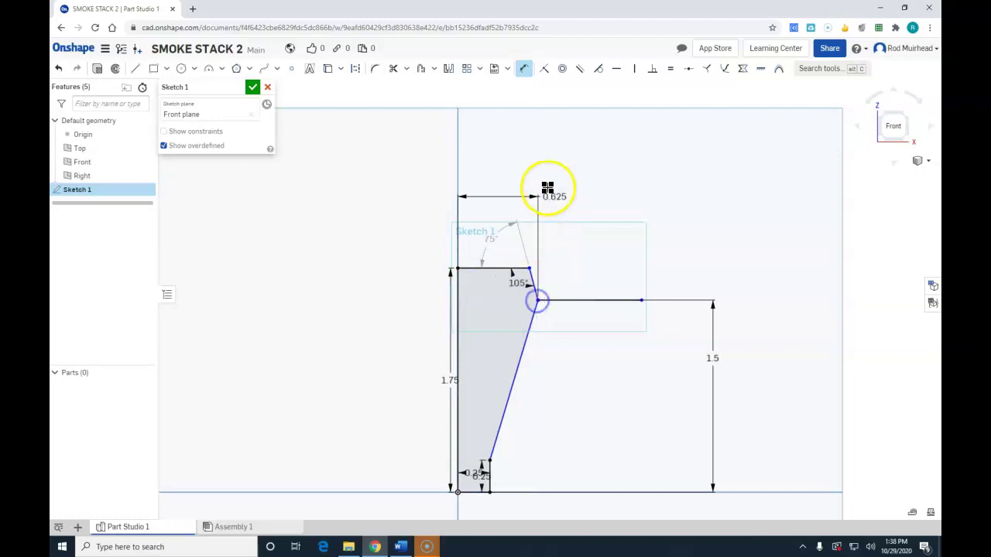
left_click(492, 183)
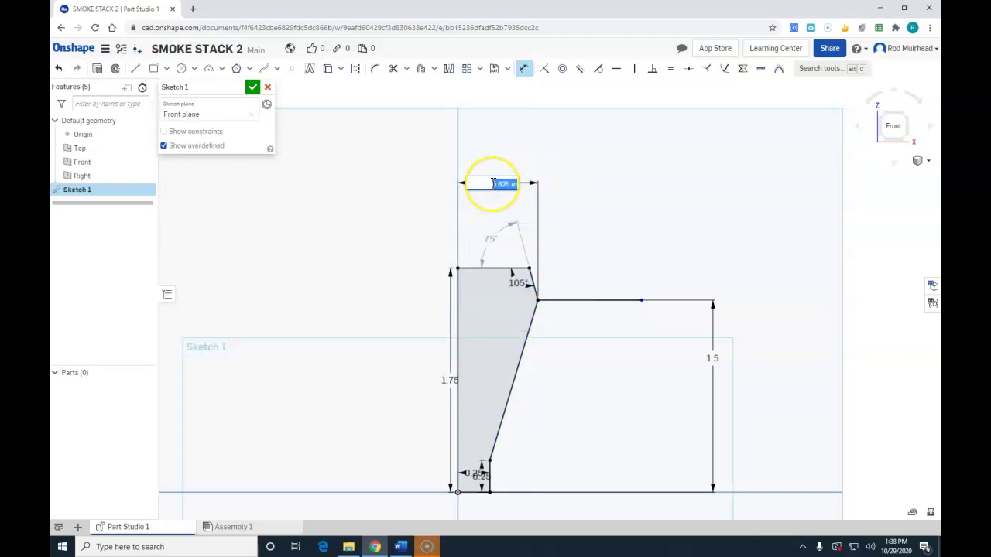
key("Return")
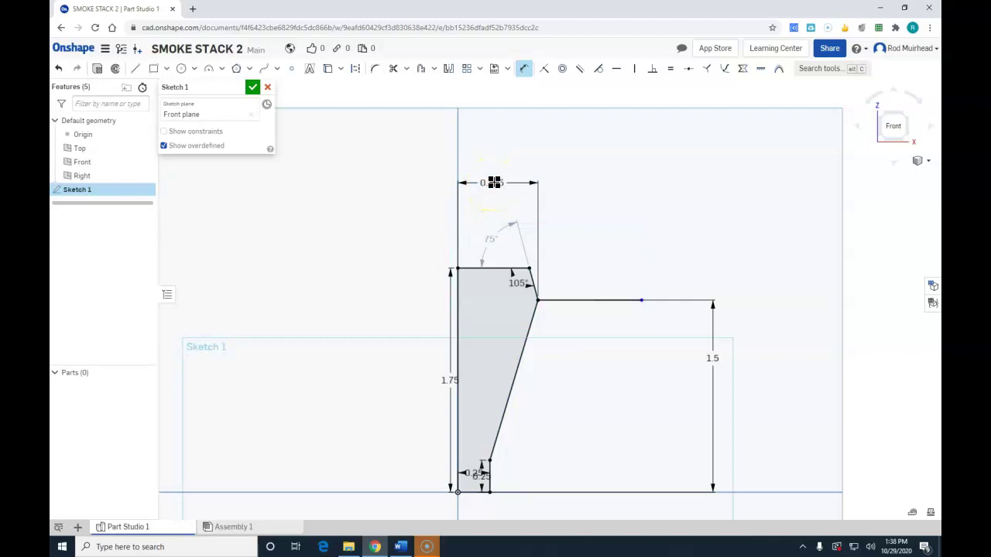
left_click(605, 153)
left_click(648, 155)
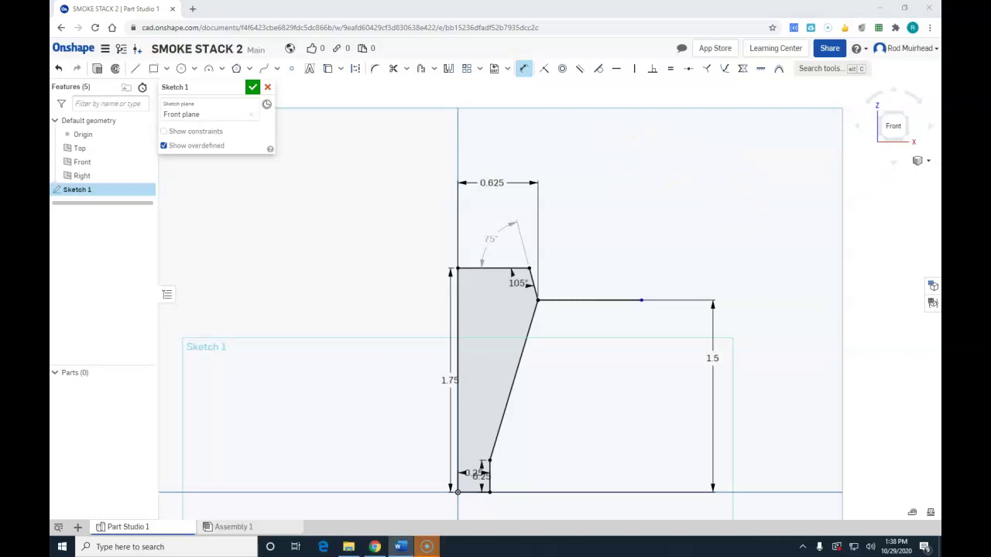
Step: Switch to the TRAIN document in Word and check the smoke stack drawing against the sketched half profile
left_click(400, 546)
left_click_drag(847, 73, 544, 35)
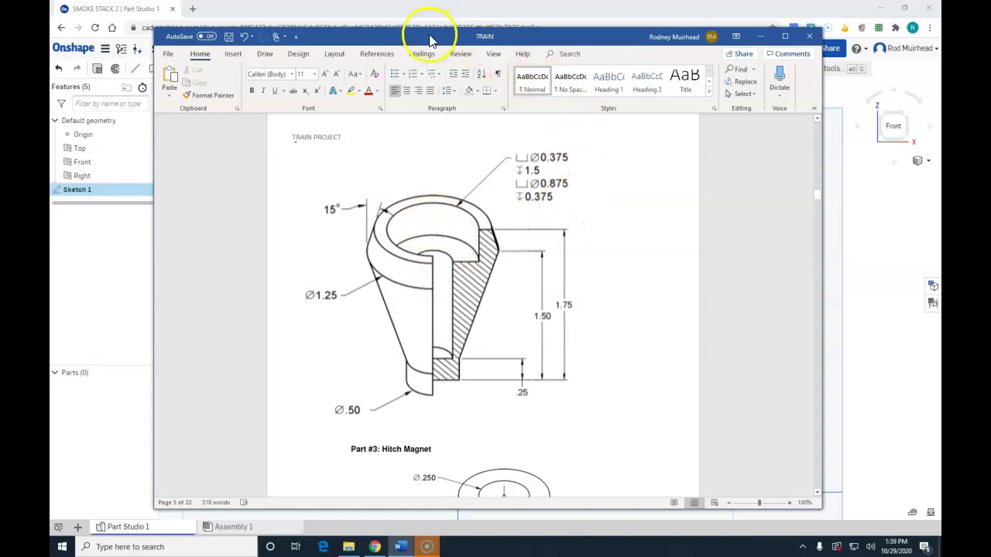
left_click_drag(431, 40, 987, 35)
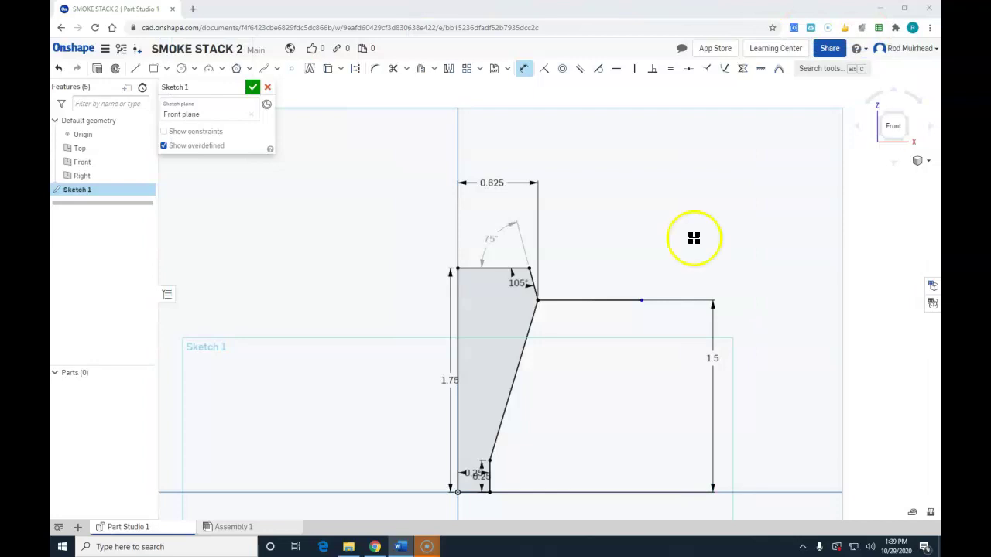
Step: Sketch a 0.188 in long horizontal line outward from the center line, level with the 0.25 in high corner
middle_click_drag(532, 423, 531, 371)
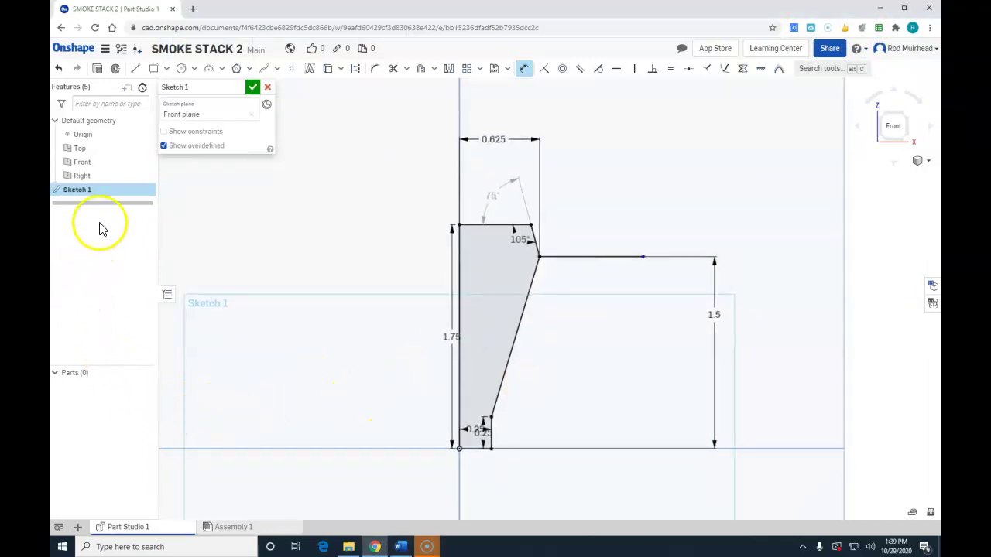
left_click(136, 68)
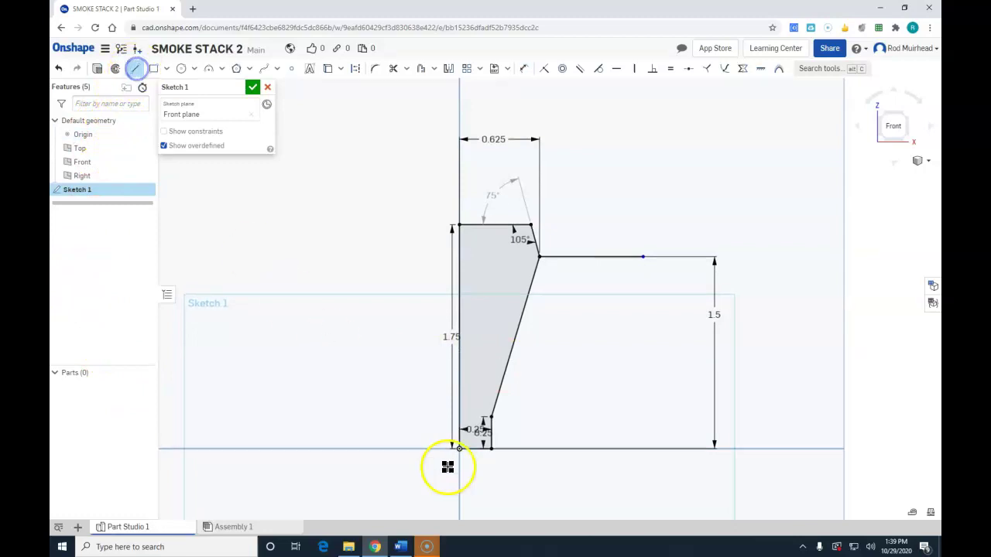
scroll(480, 448, "down", 2)
scroll(480, 441, "up", 6)
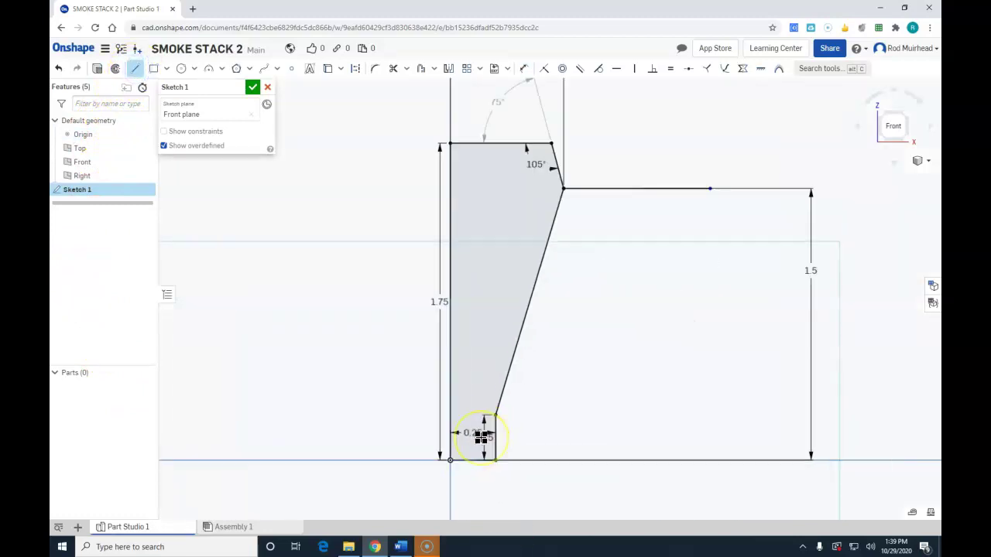
scroll(481, 438, "up", 1)
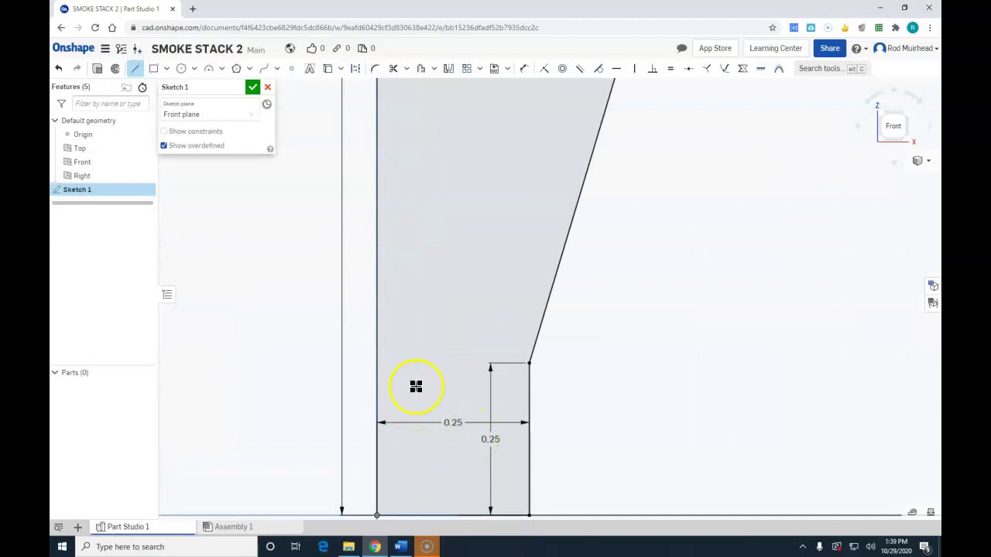
left_click(529, 363)
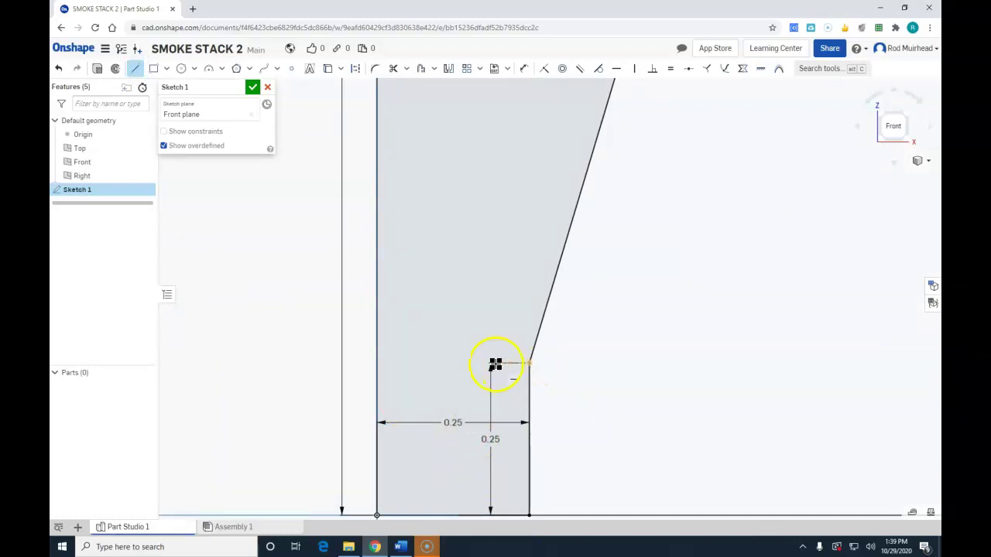
left_click(380, 366)
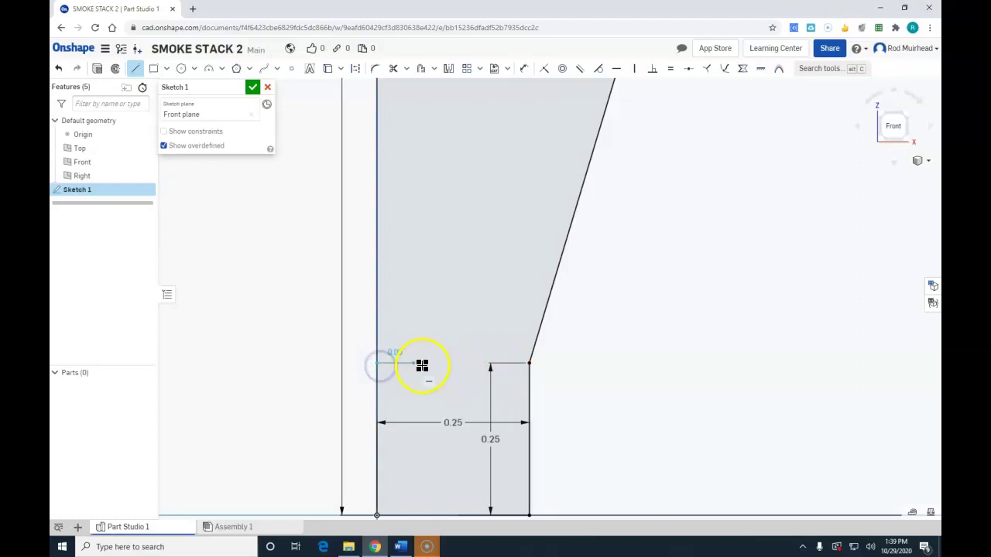
left_click(469, 365)
key("Tab")
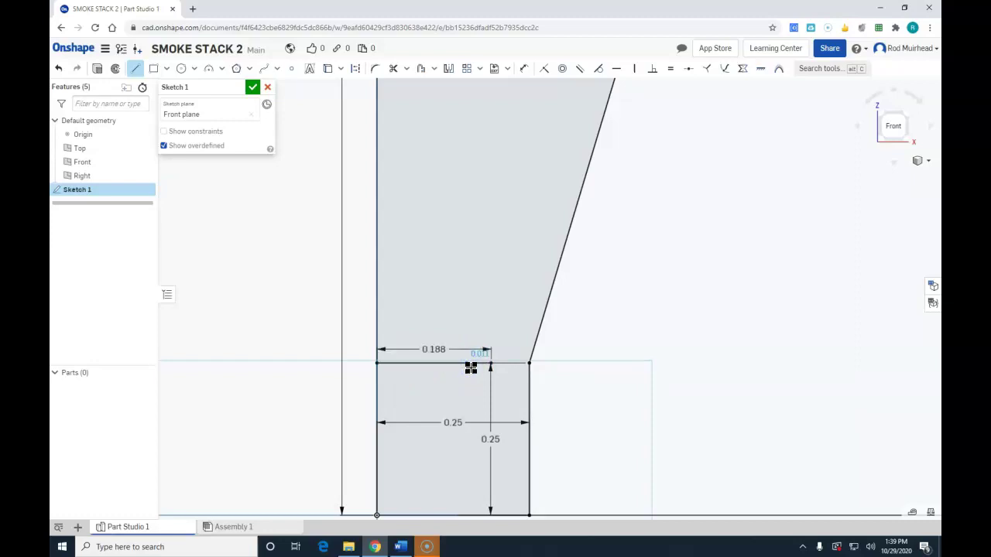
Step: Sketch a vertical line about 1.88 in long upward from the 0.188 in line's outer end, past the top horizontal line
scroll(483, 368, "up", 3)
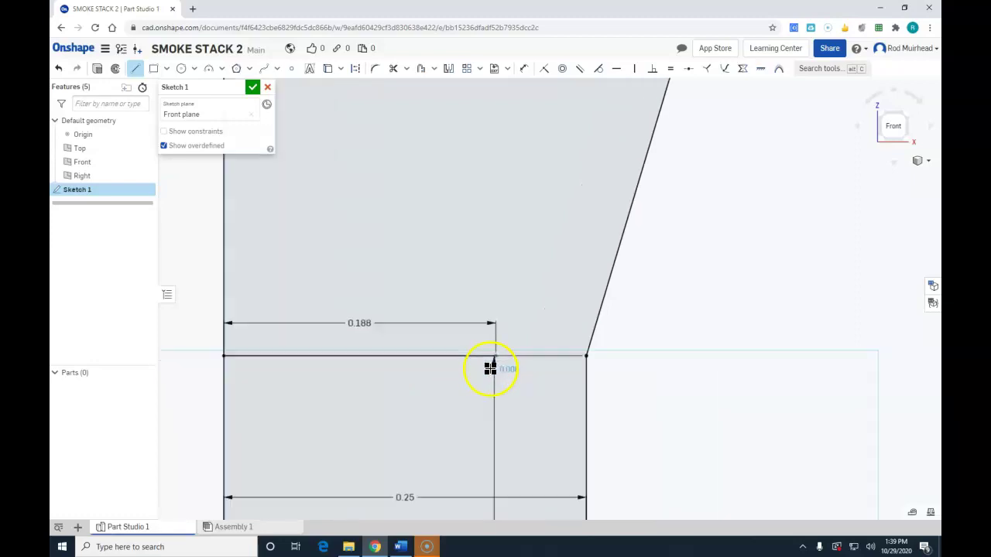
scroll(490, 367, "down", 5)
scroll(521, 352, "down", 4)
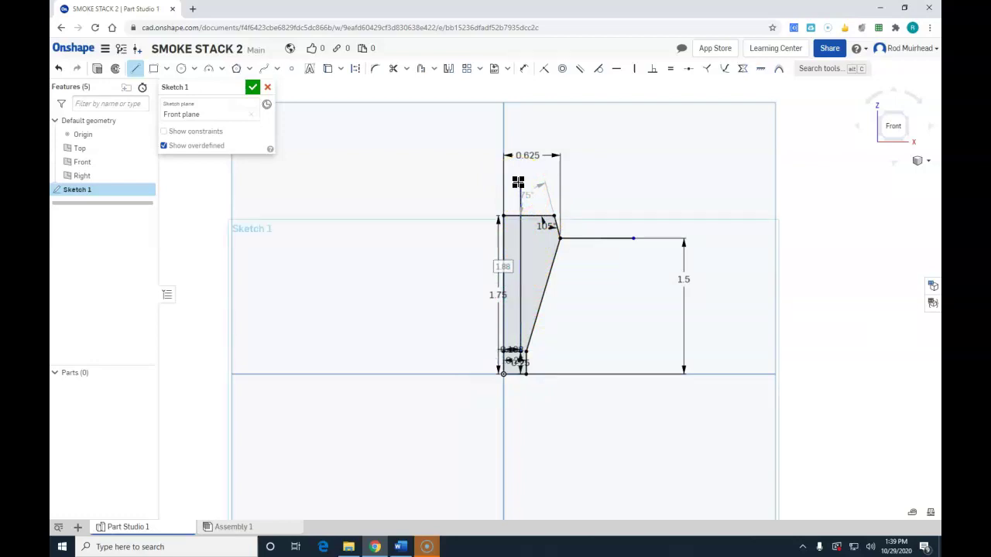
left_click(520, 182)
key("Escape")
scroll(577, 226, "down", 2)
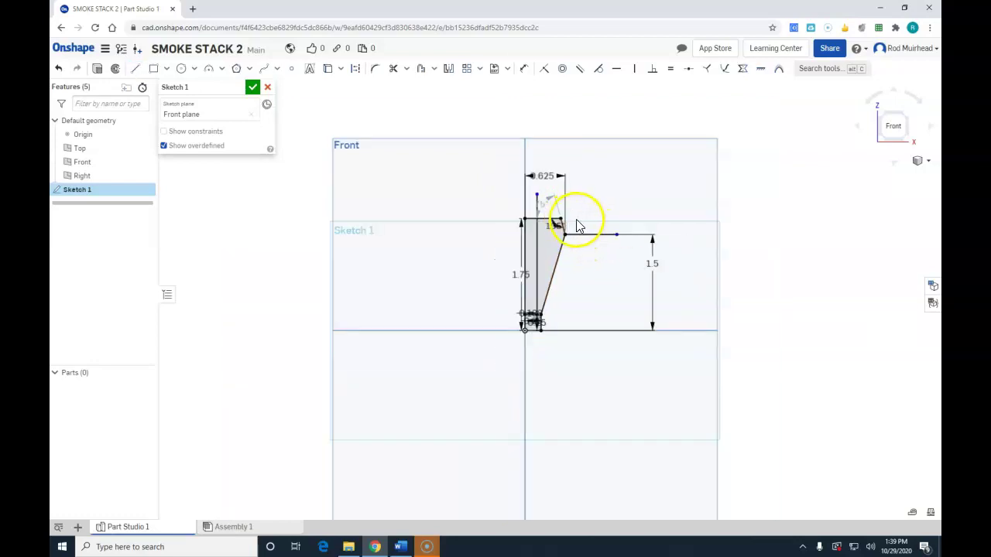
Step: Switch to the TRAIN document in Word, check the counterbore diameters and depths on the smoke stack drawing, and move its window out of the way
scroll(586, 227, "up", 5)
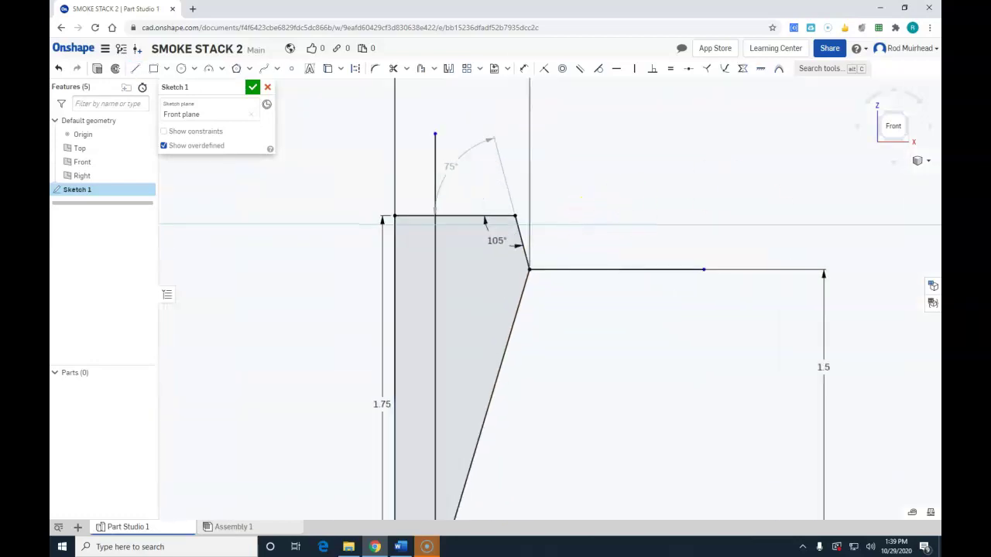
left_click(400, 546)
mouse_move(890, 42)
left_mouse_down()
mouse_move(365, 27)
mouse_move(287, 40)
mouse_move(294, 45)
left_mouse_up()
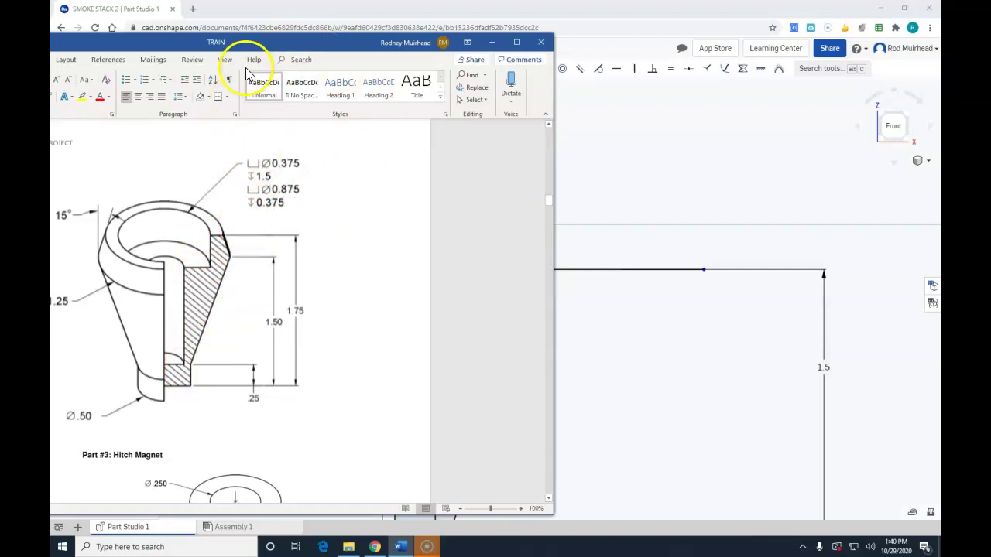
mouse_move(144, 40)
left_mouse_down()
mouse_move(936, 8)
mouse_move(763, 7)
left_mouse_up()
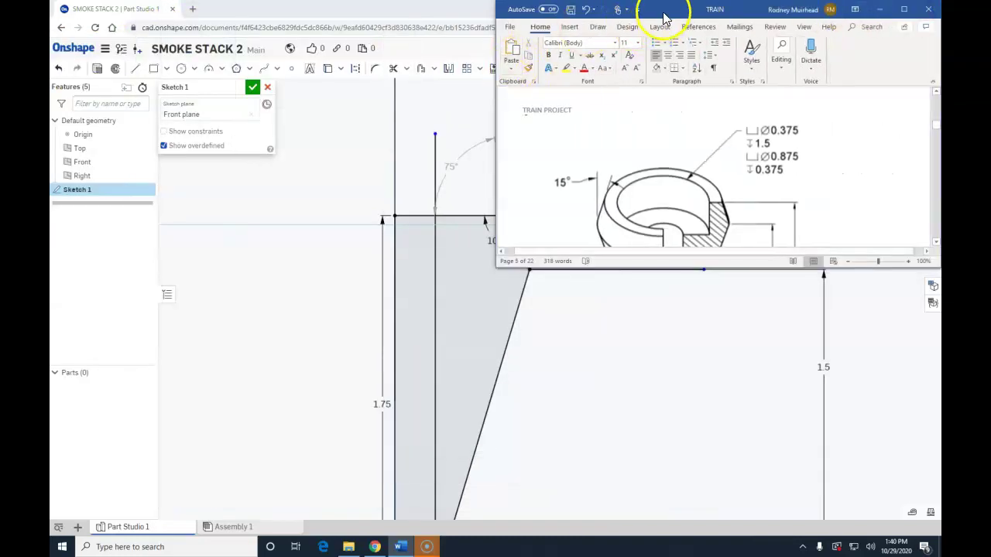
left_click_drag(663, 11, 940, 27)
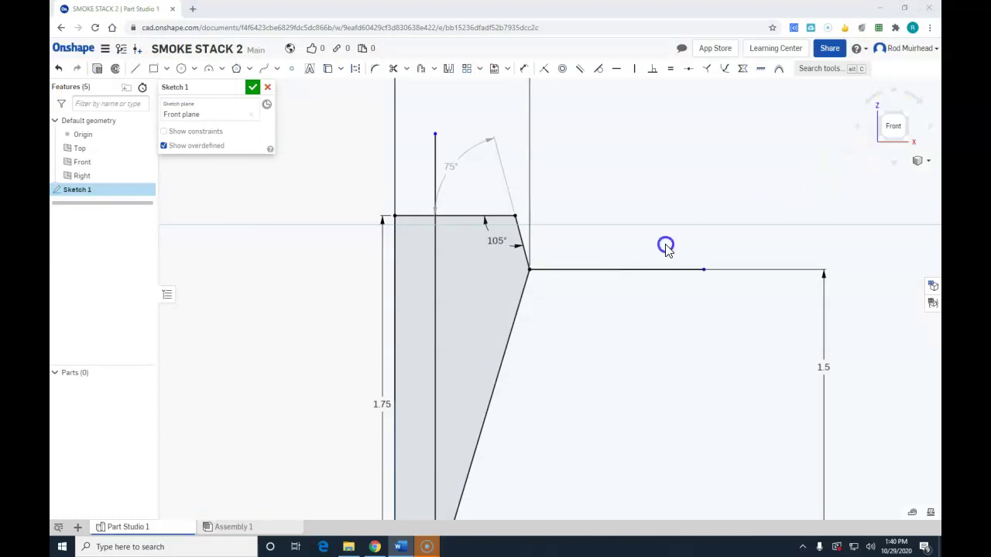
Step: Sketch a vertical line about 0.618 in long down through the top horizontal line, and a horizontal line crossing its lower part and the center line
left_click(174, 131)
left_click(140, 71)
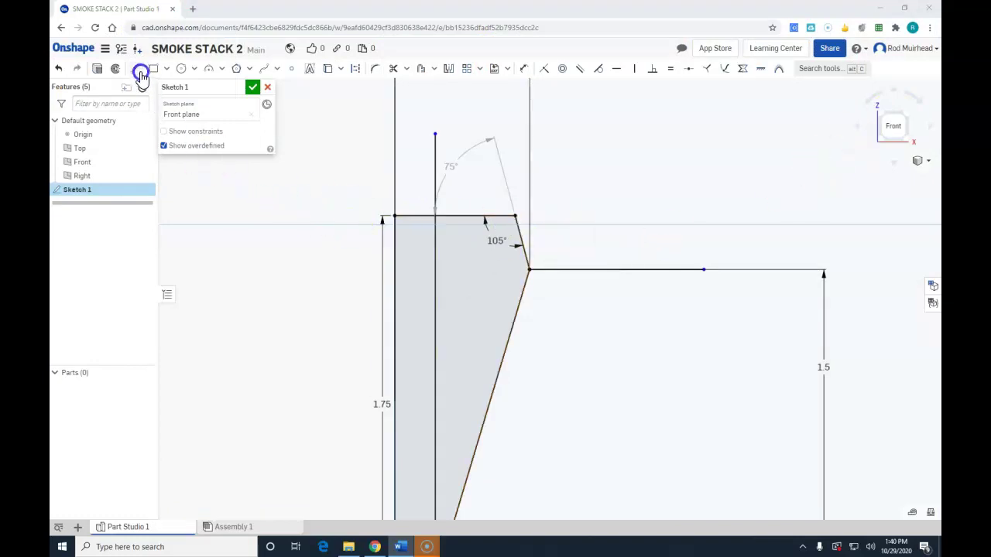
left_click(469, 196)
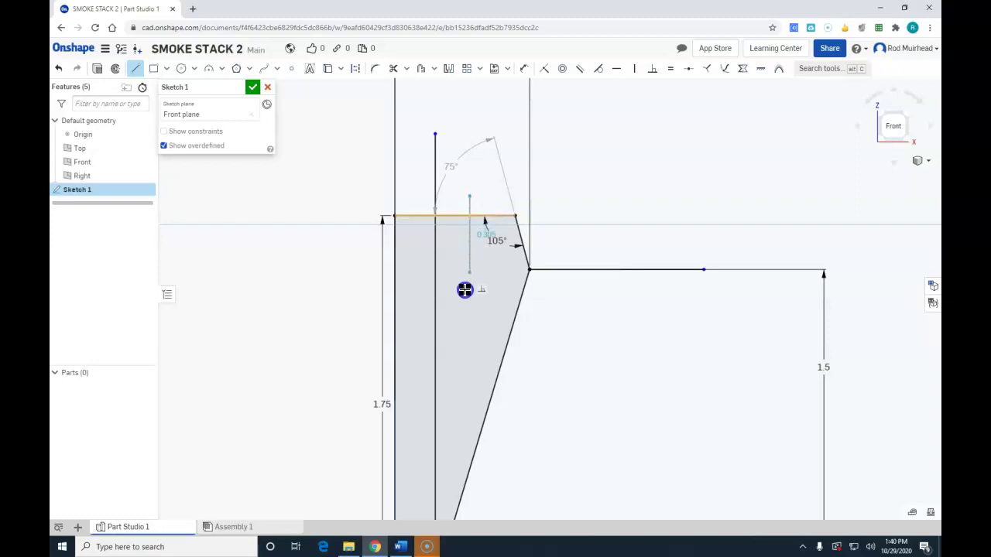
left_click(469, 329)
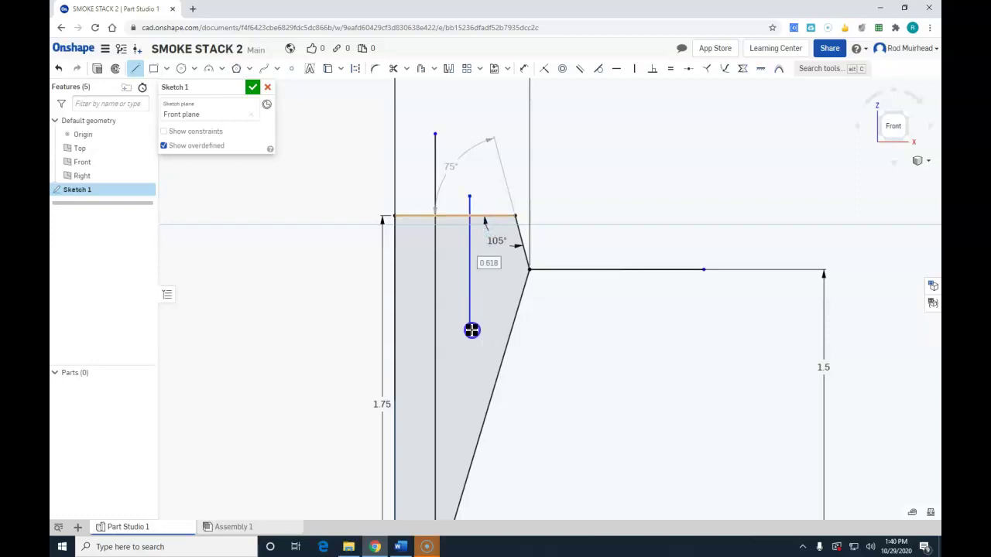
left_click(135, 69)
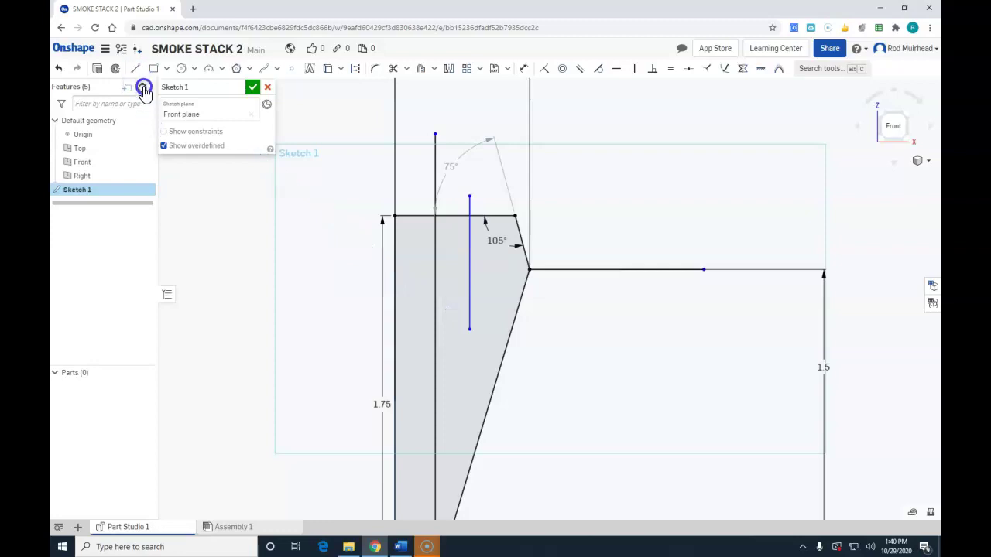
left_click(138, 69)
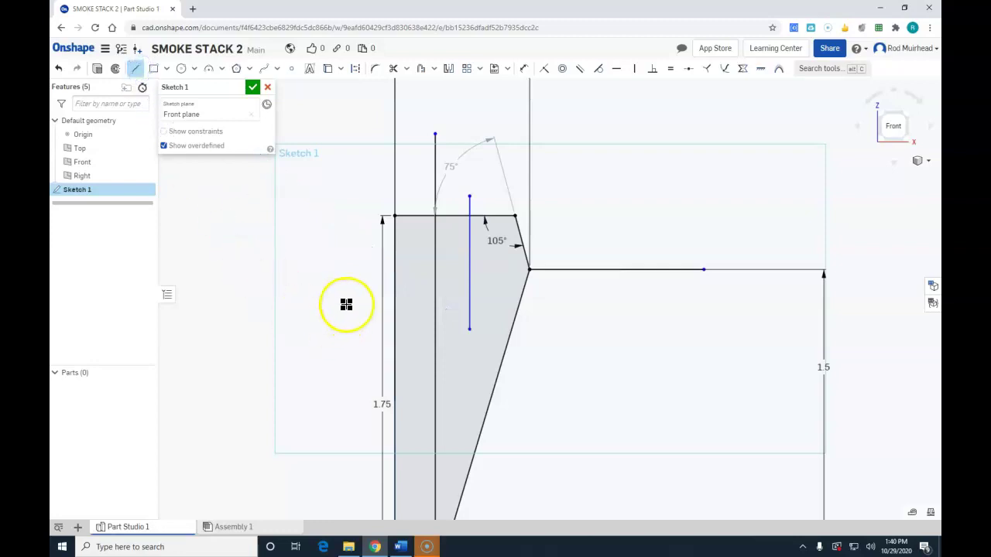
left_click(497, 304)
key("Escape")
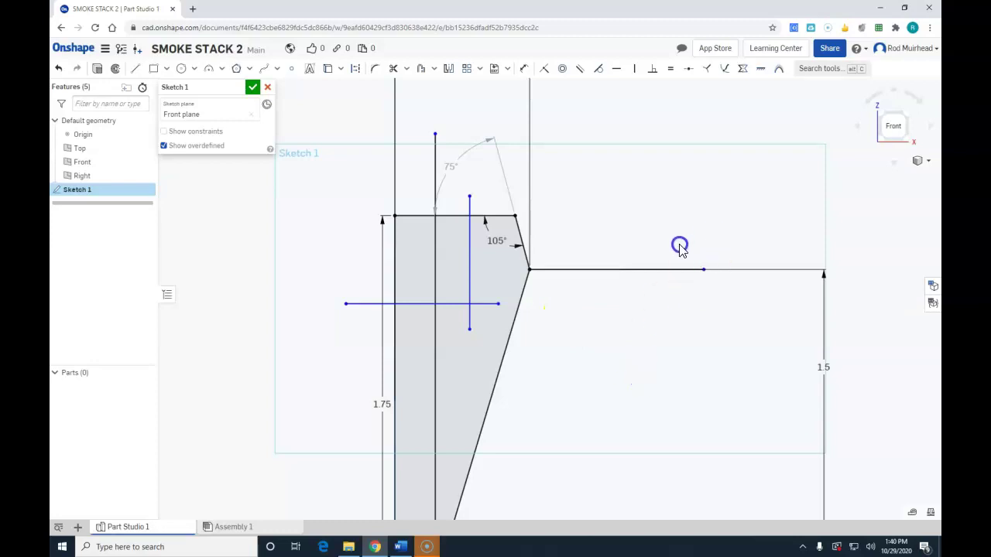
left_click(525, 70)
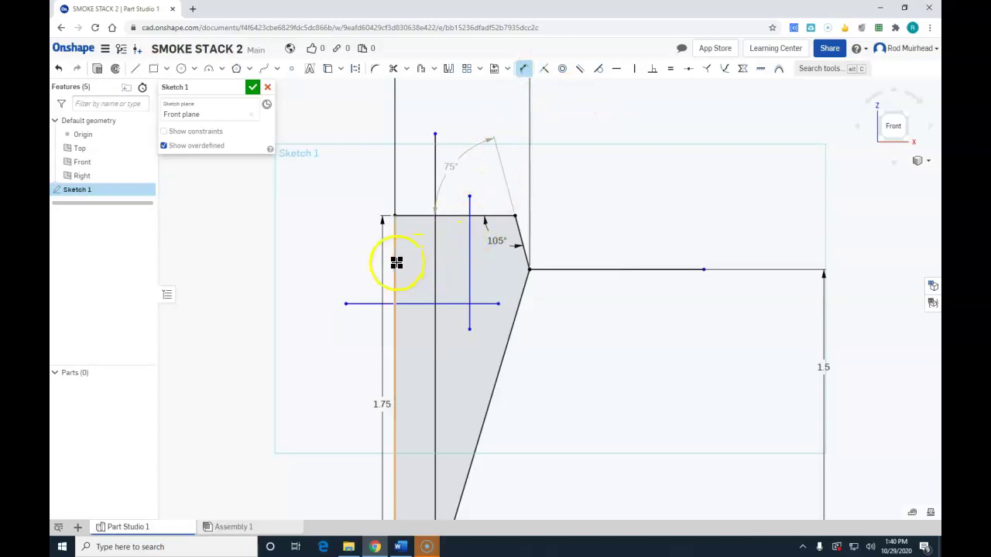
left_click(469, 260)
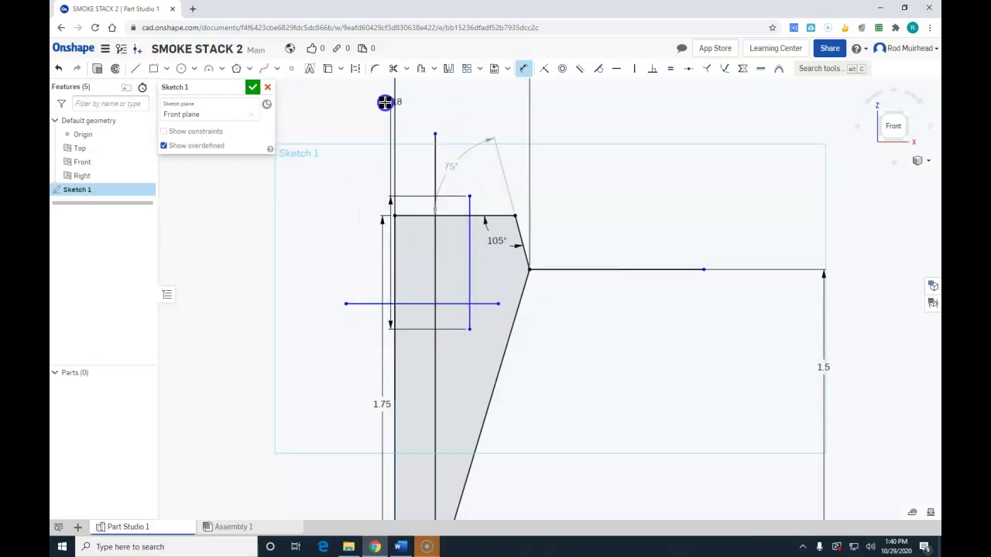
key("Escape")
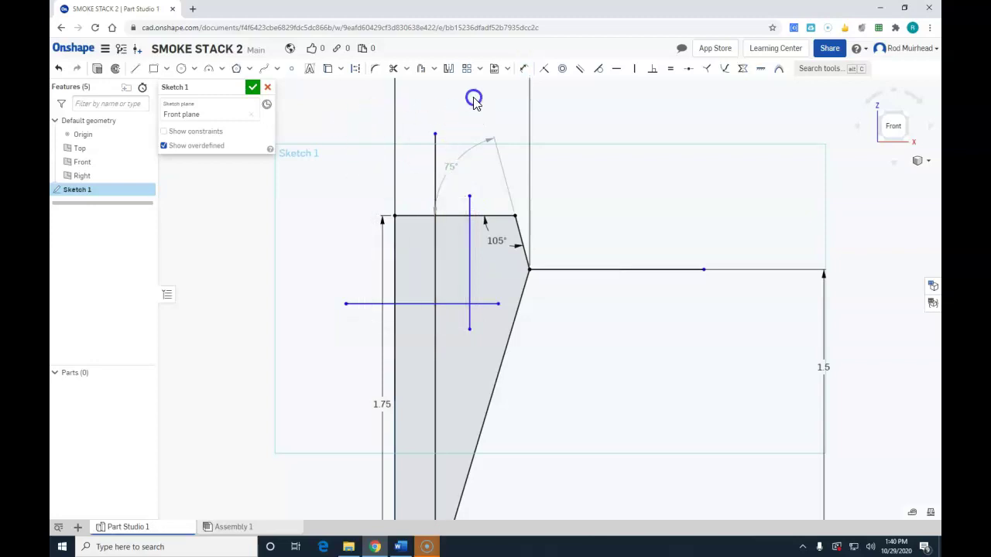
Step: Dimension the horizontal distance from the center line to the short vertical line at 0.4375 in
left_click(522, 69)
left_click(393, 236)
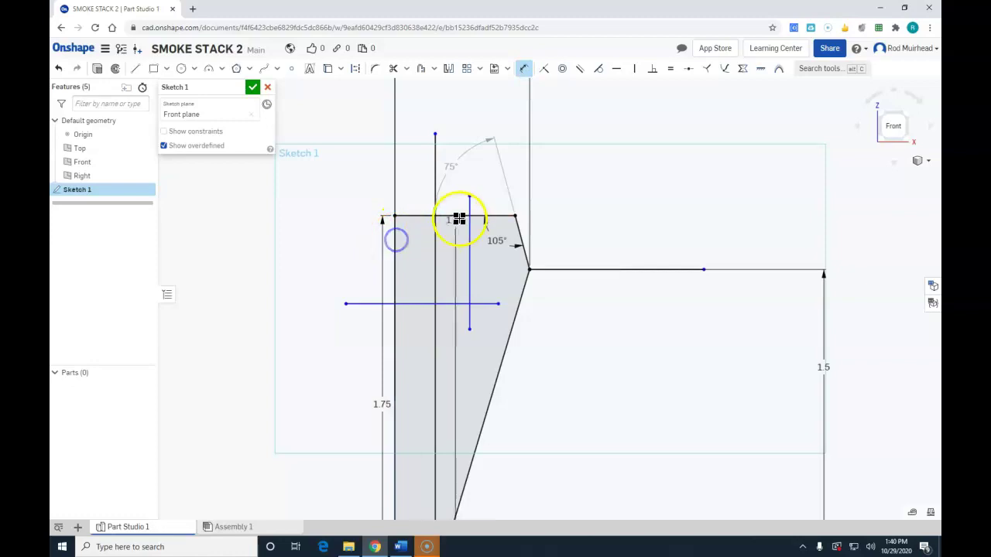
left_click(470, 232)
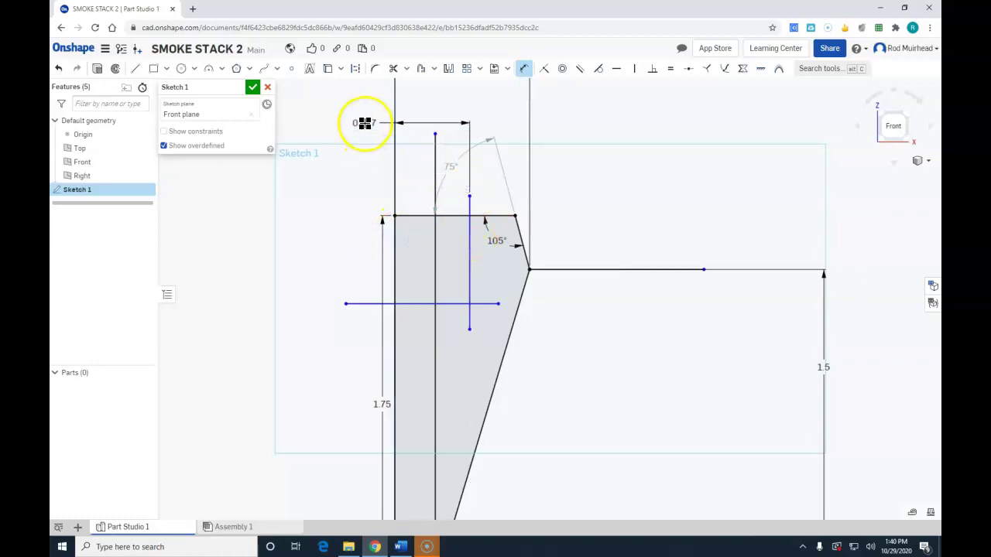
left_click(329, 93)
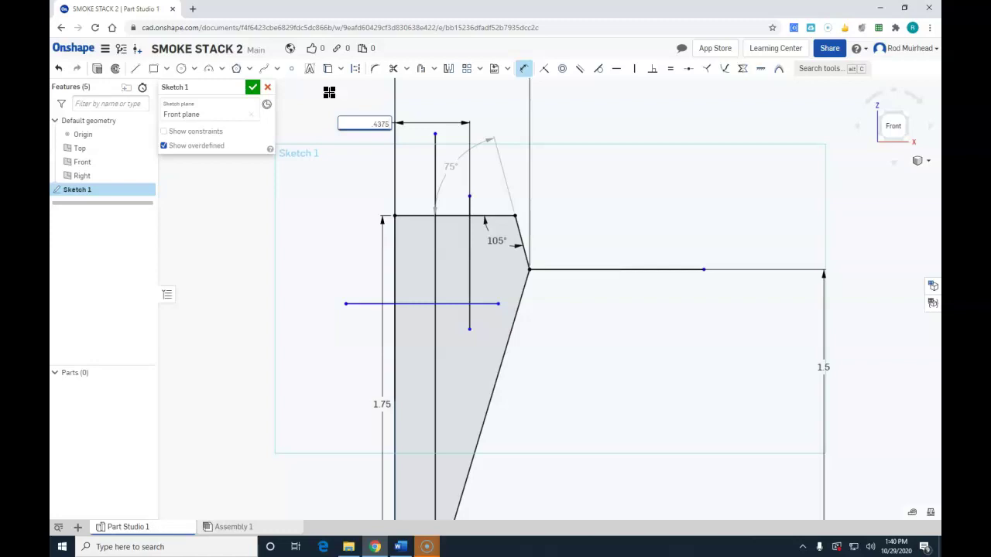
key("Return")
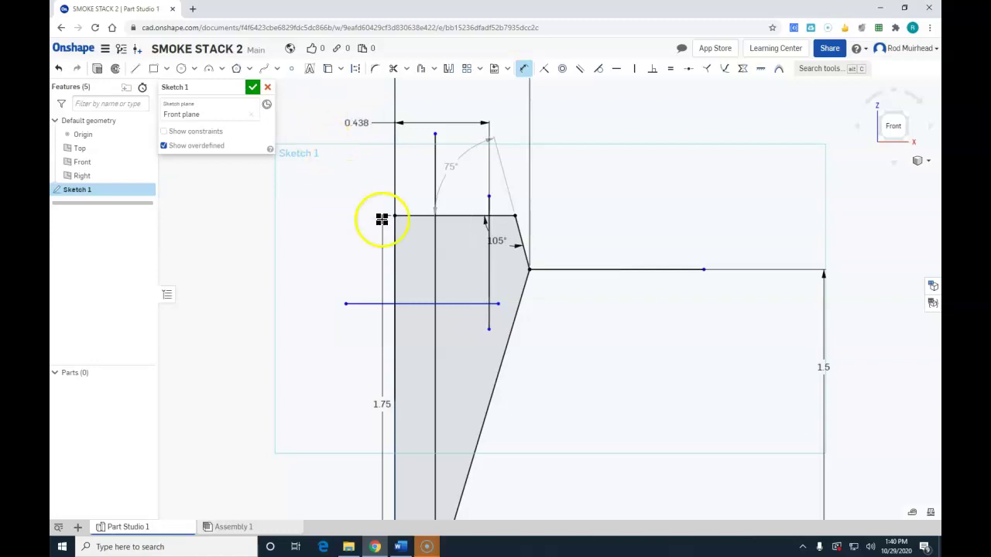
Step: Dimension the vertical distance from the top line to the new horizontal line below it at 0.375 in
left_click(418, 216)
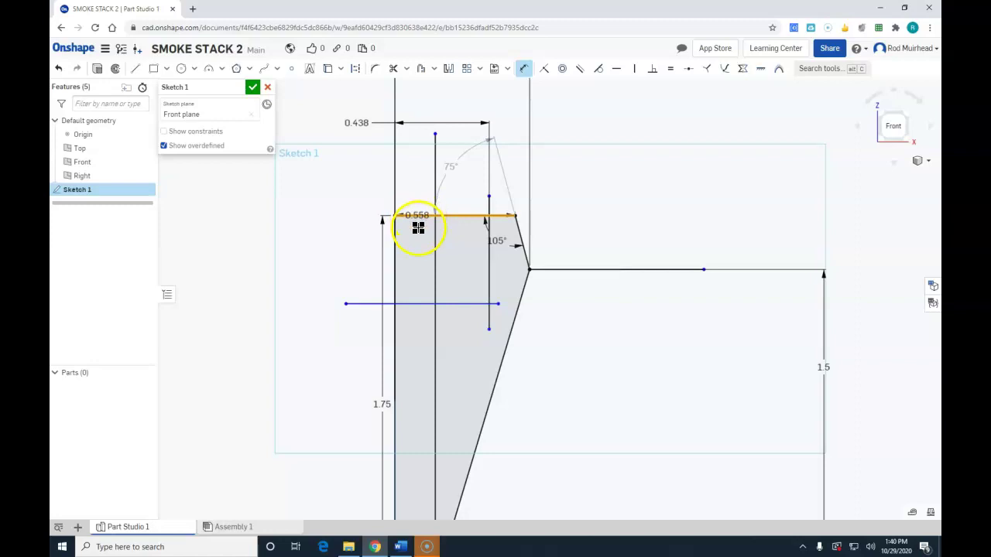
left_click(415, 304)
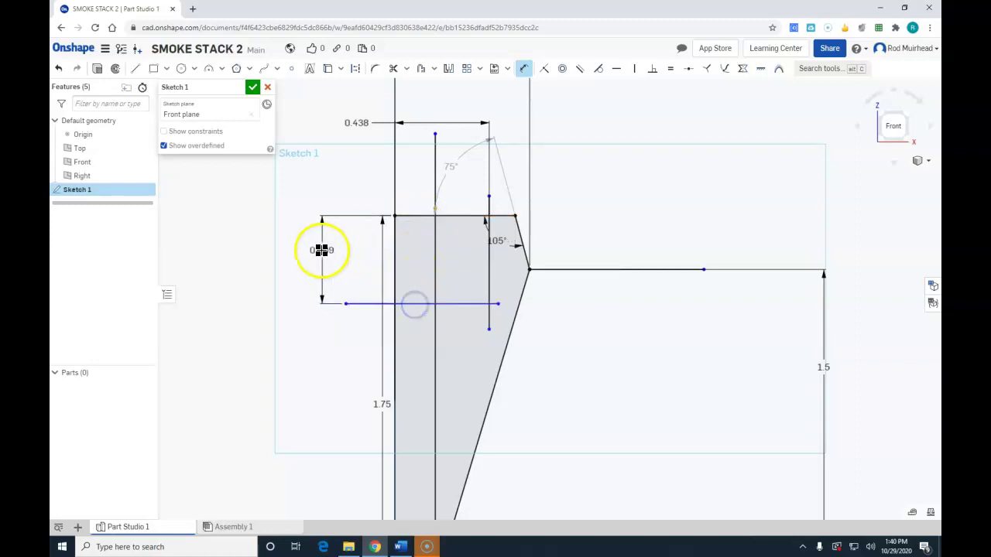
left_click(319, 254)
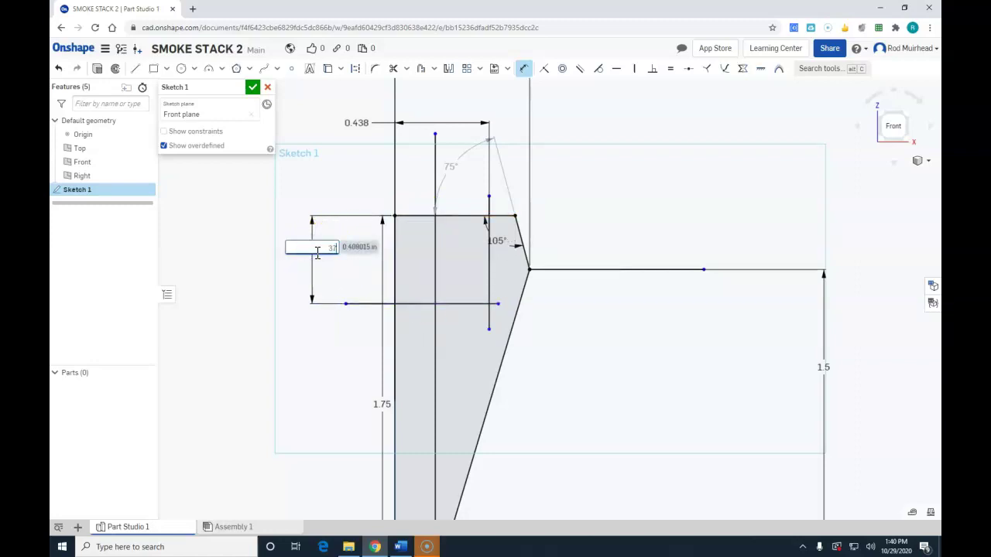
type(".375")
key("Return")
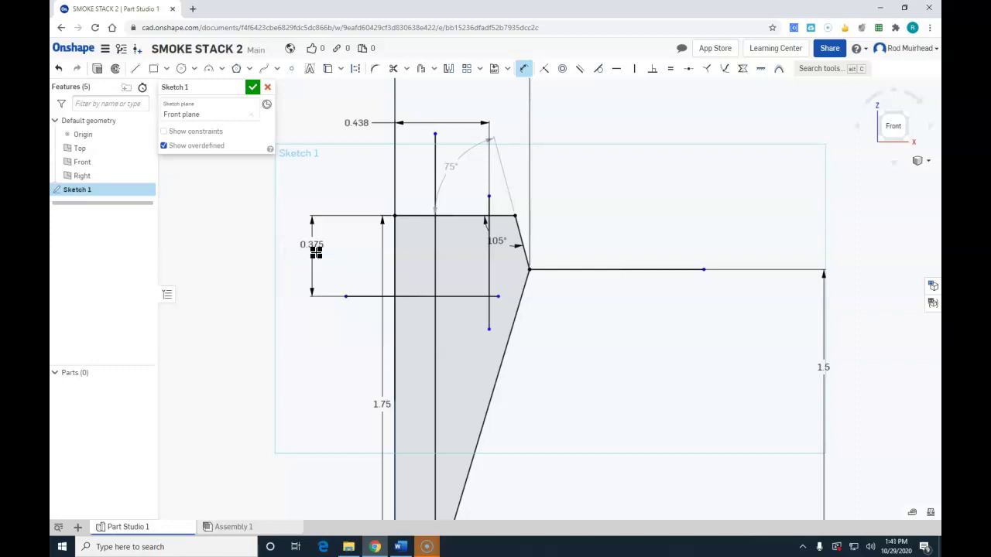
Step: Trim the vertical counterbore line below the horizontal step line, and the step line's ends beyond the counterbore and inner bore lines
left_click(394, 70)
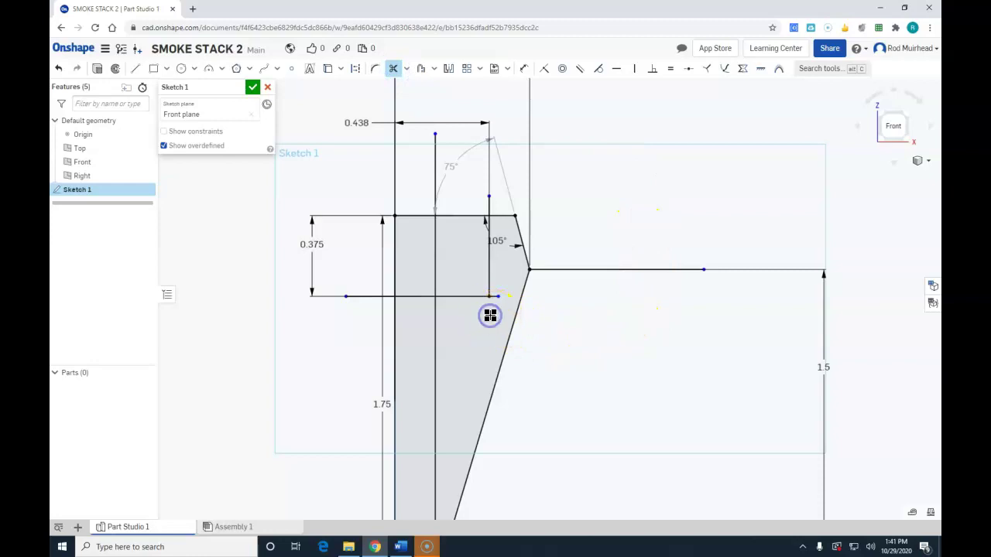
scroll(502, 301, "up", 3)
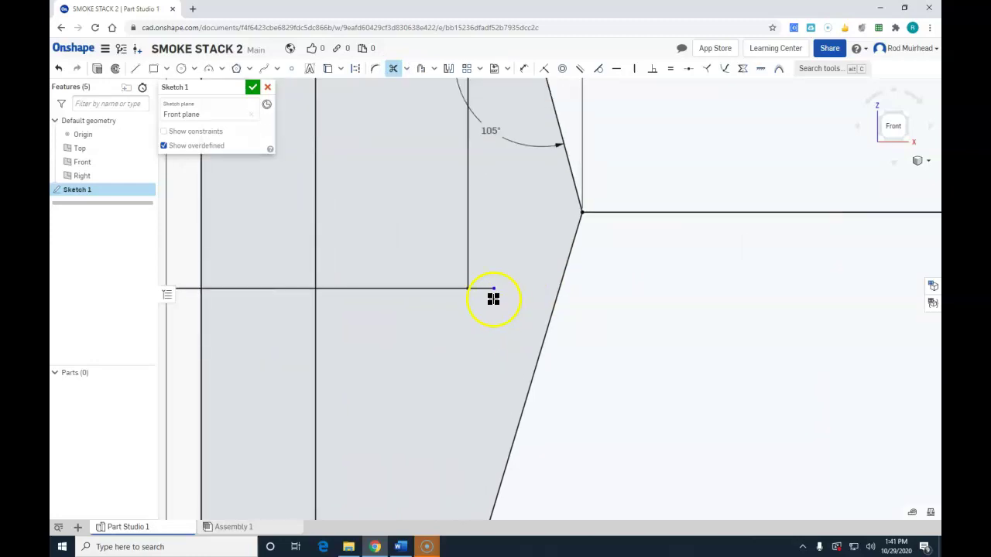
scroll(491, 331, "down", 3)
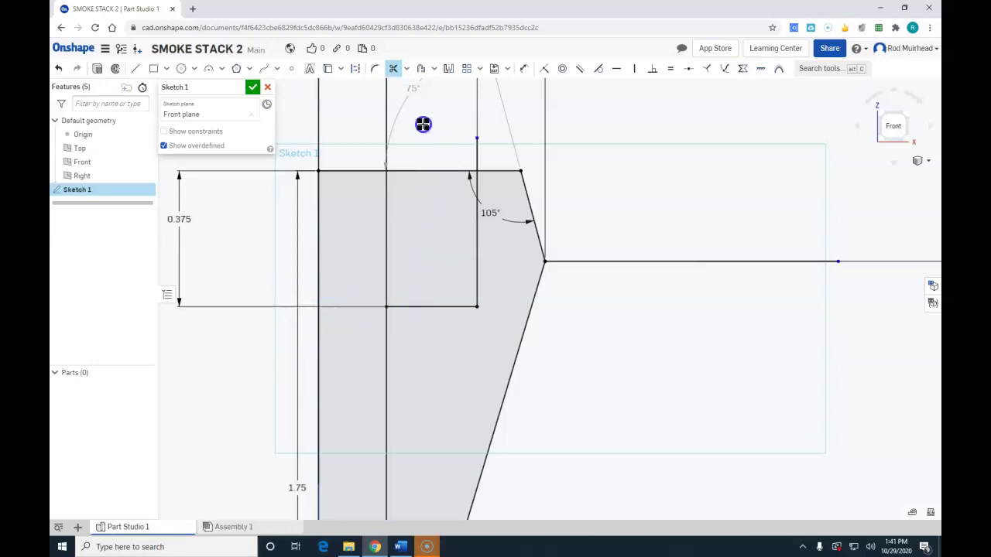
Step: Trim the top line from the center line to the counterbore wall, and the inner bore line above the step
scroll(422, 124, "down", 3)
middle_click_drag(420, 95, 402, 249)
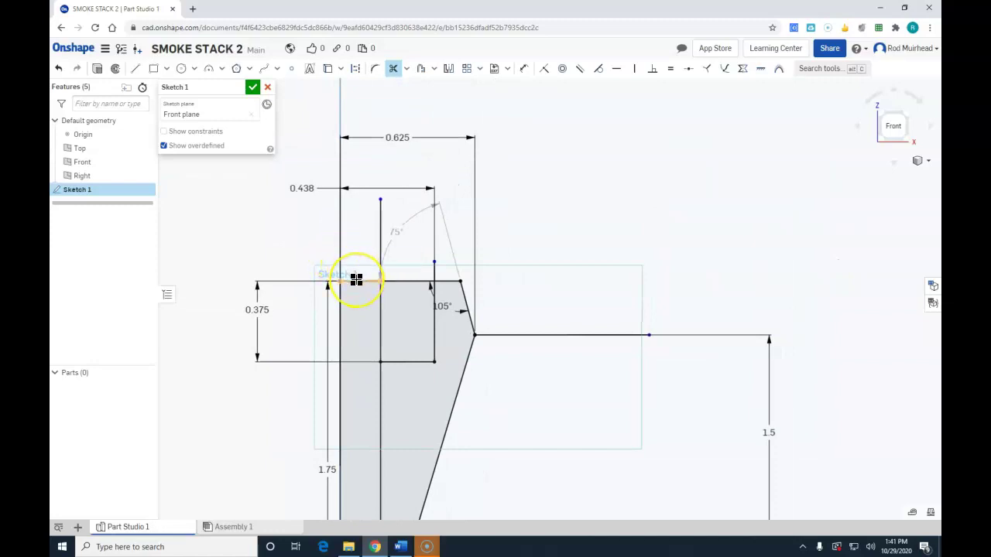
left_click(356, 280)
left_click(391, 282)
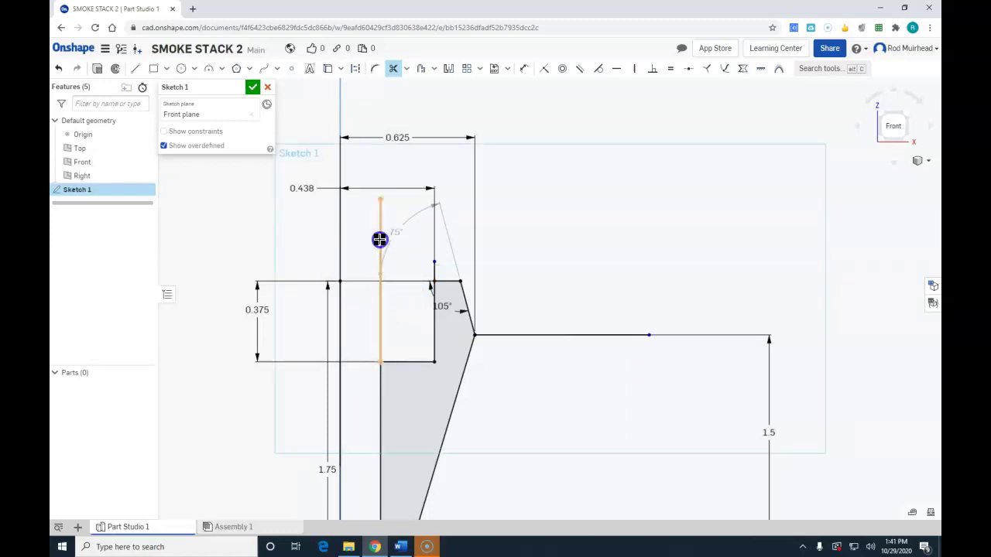
middle_click_drag(549, 305, 564, 217)
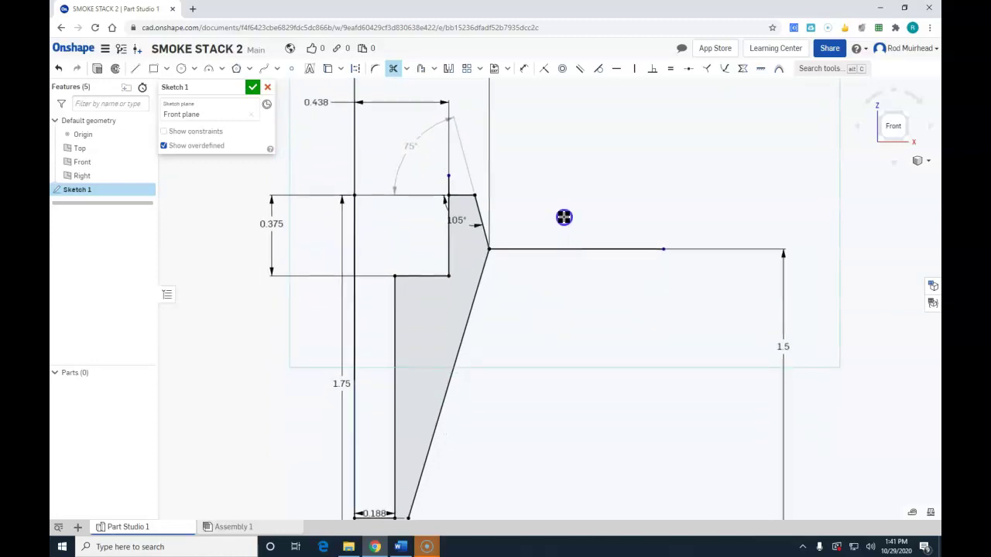
Step: Trim the center line beside the open bore and leave the Trim tool
left_click(355, 240)
scroll(378, 243, "up", 1)
mouse_move(378, 243)
middle_mouse_down()
mouse_move(436, 201)
mouse_move(446, 148)
middle_mouse_up()
scroll(639, 307, "down", 1)
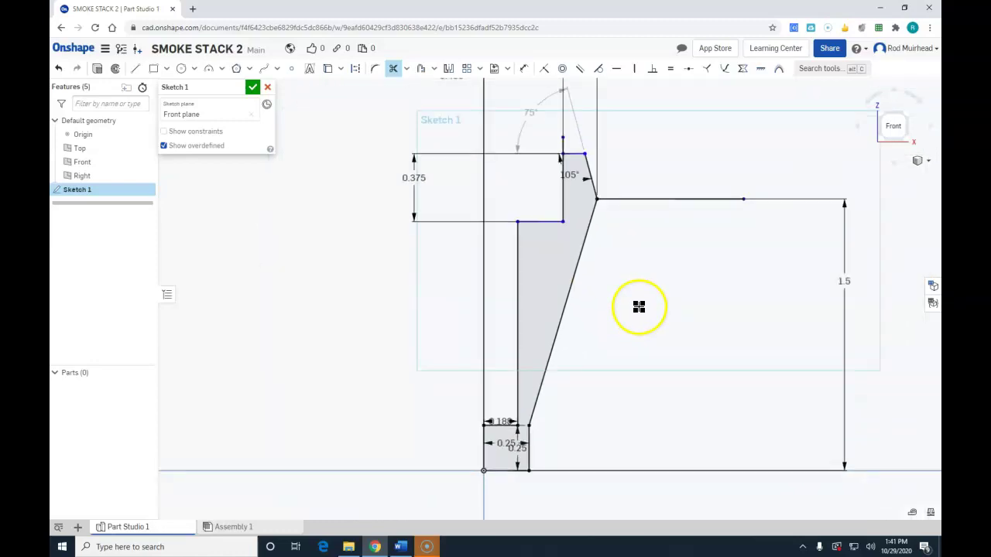
scroll(614, 343, "down", 3)
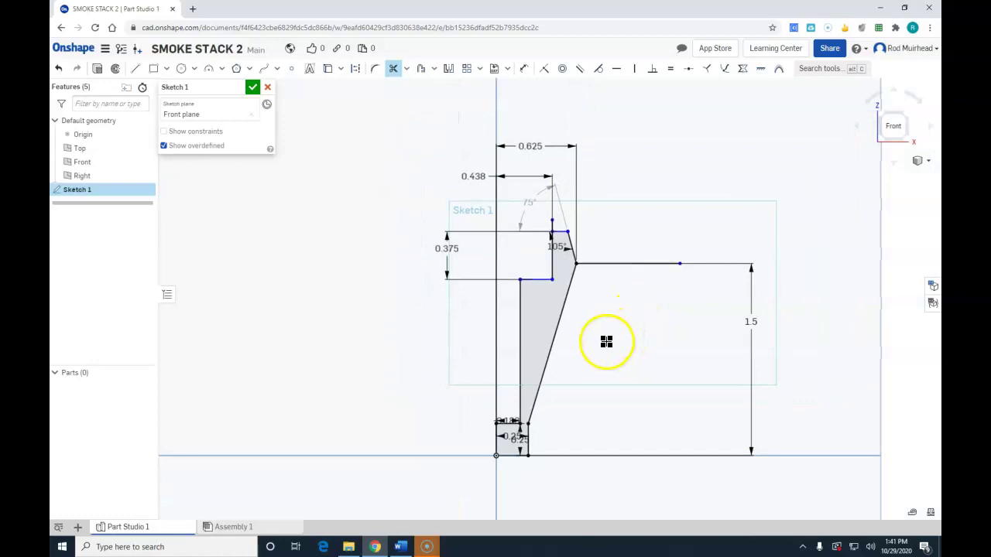
key("Escape")
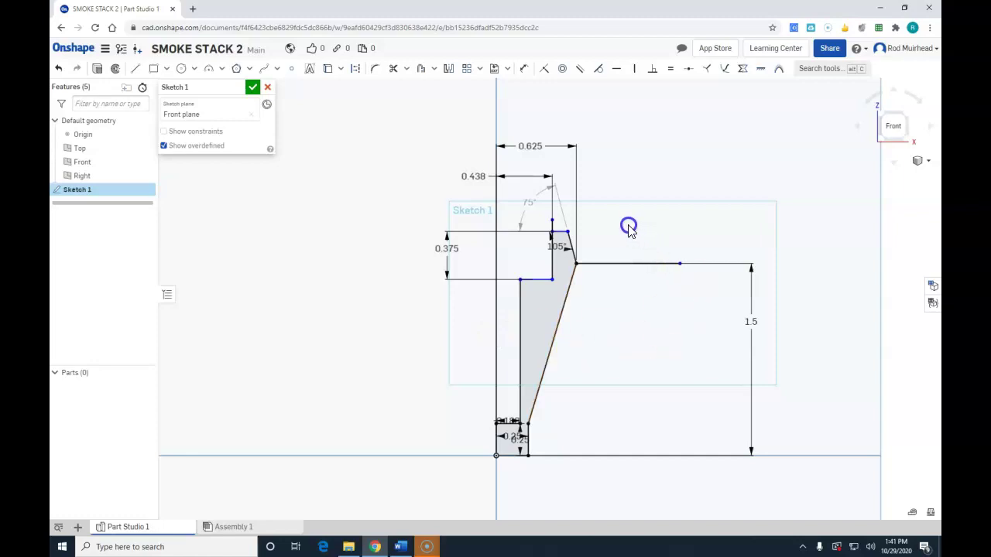
Step: Trim the short stub of the counterbore wall that sticks out above the profile's top line
scroll(628, 227, "up", 5)
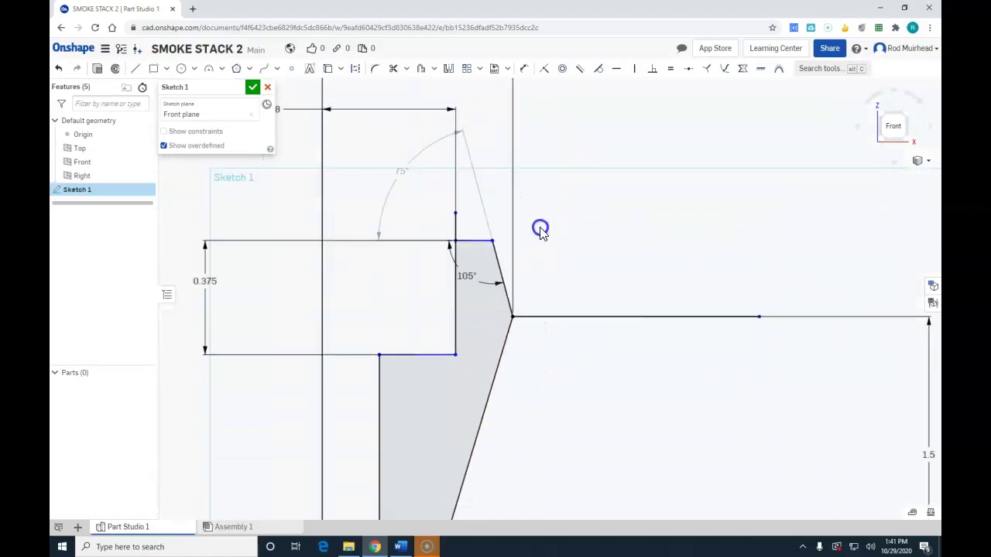
left_click(397, 71)
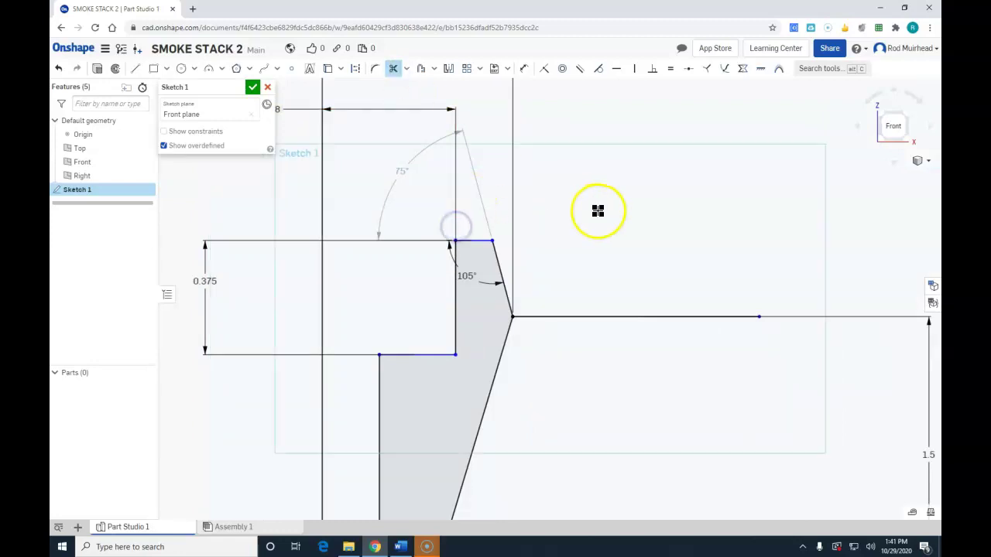
scroll(598, 211, "down", 1)
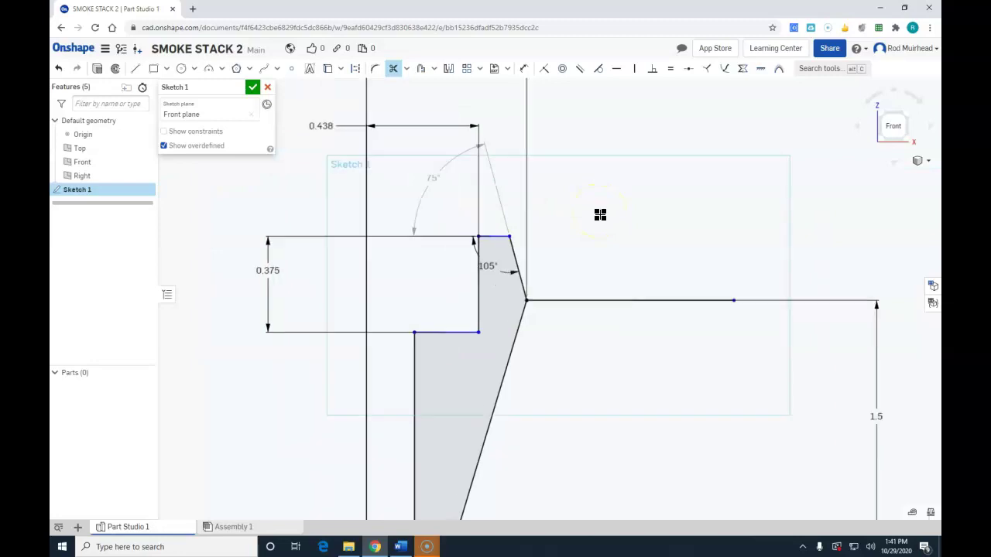
scroll(600, 214, "down", 1)
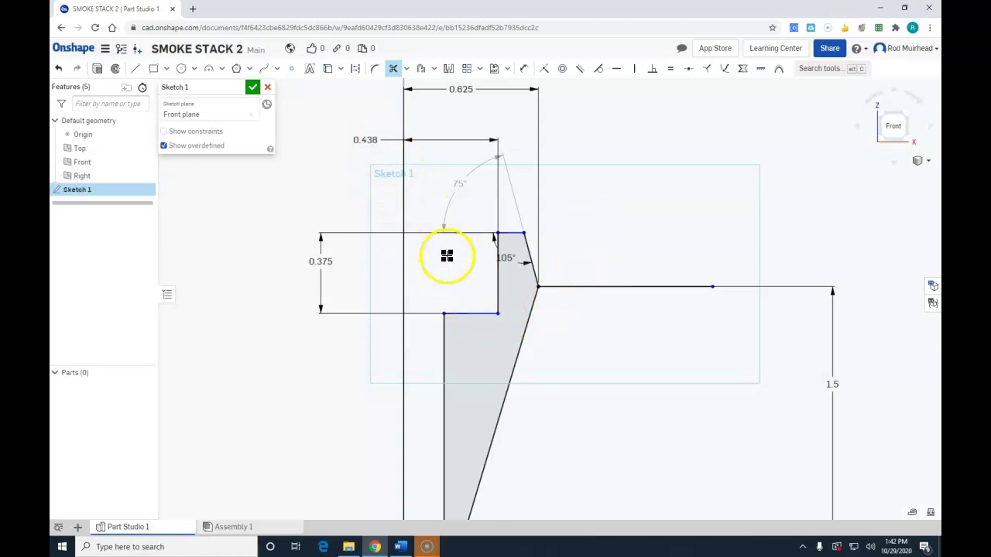
Step: Add a driven reference dimension to the horizontal step line at the bottom of the counterbore
left_click(475, 312)
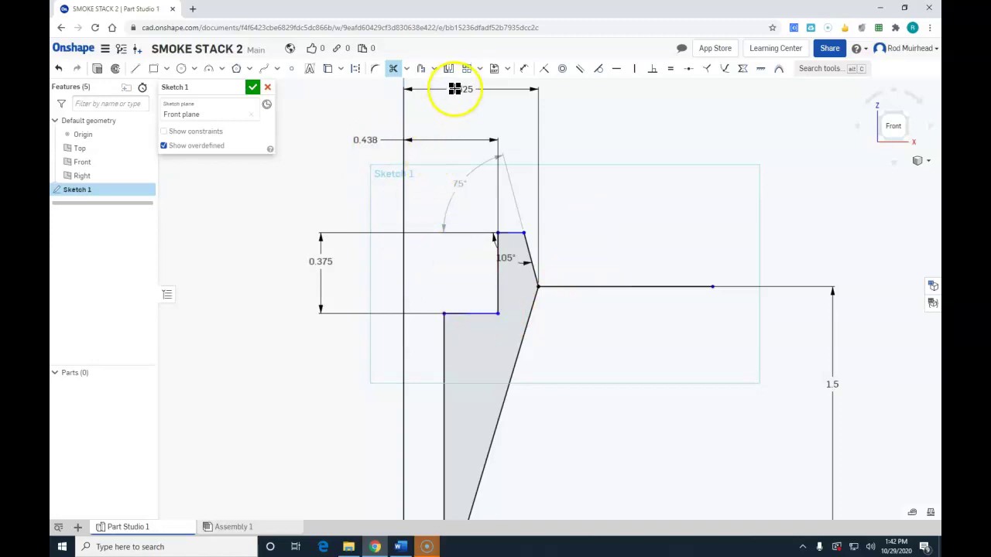
left_click(524, 70)
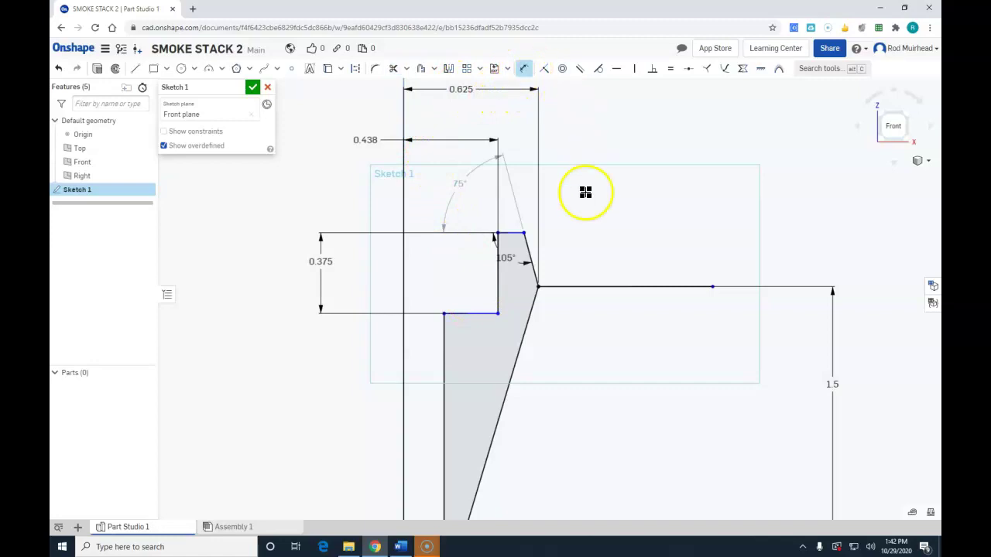
left_click(471, 315)
left_click(472, 332)
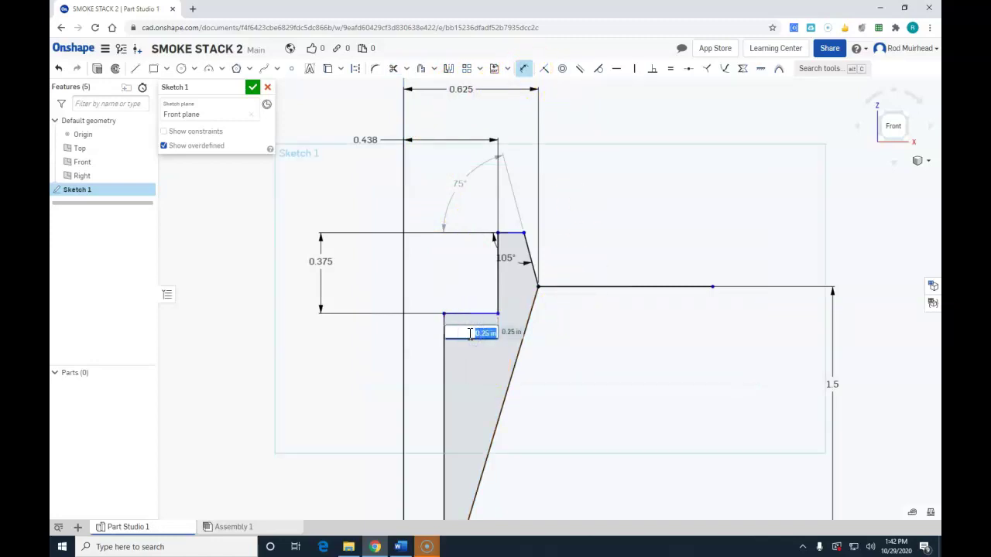
key("Return")
left_click(467, 333)
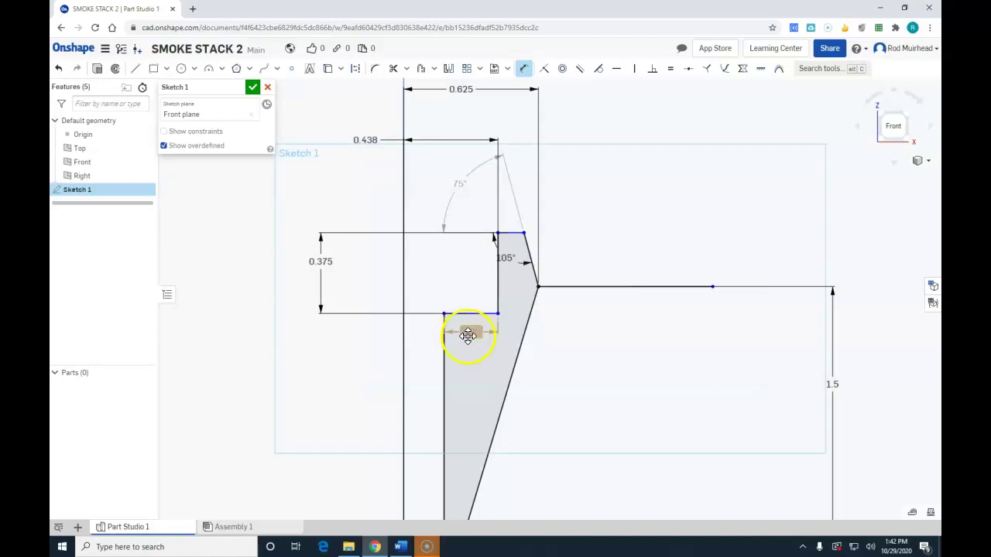
left_click(575, 345)
left_click(522, 358)
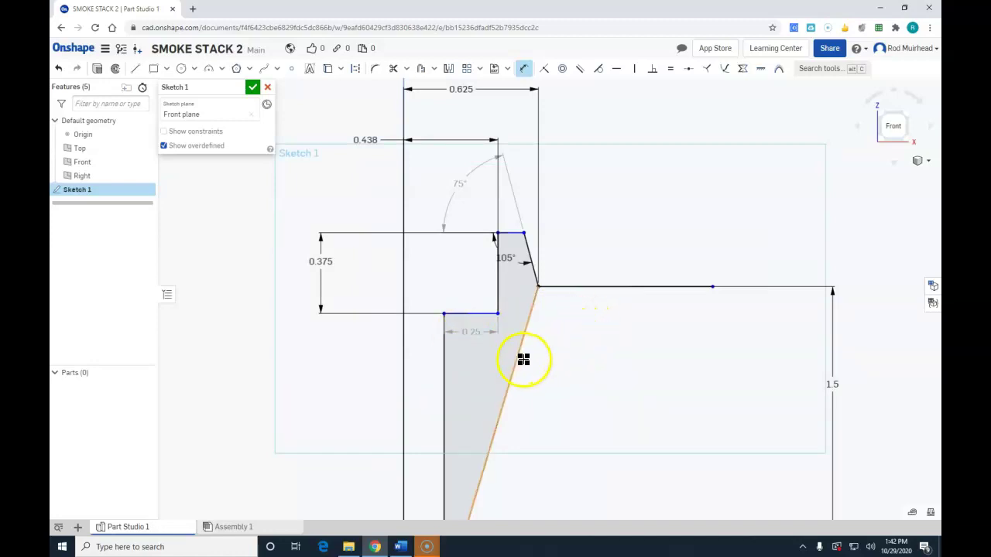
Step: Delete the 0.375 counterbore depth dimension
left_click(343, 256)
left_click_drag(321, 270, 308, 283)
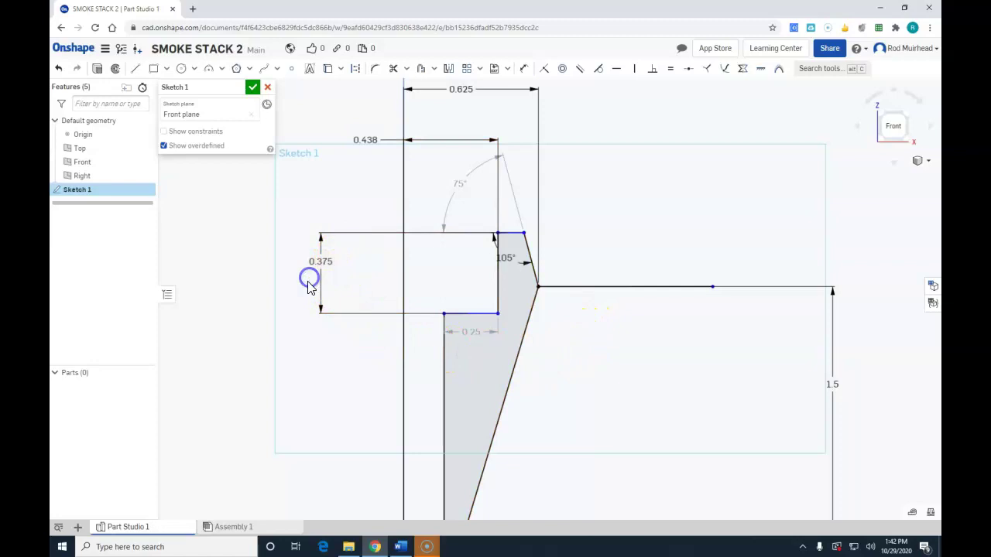
left_click(323, 267)
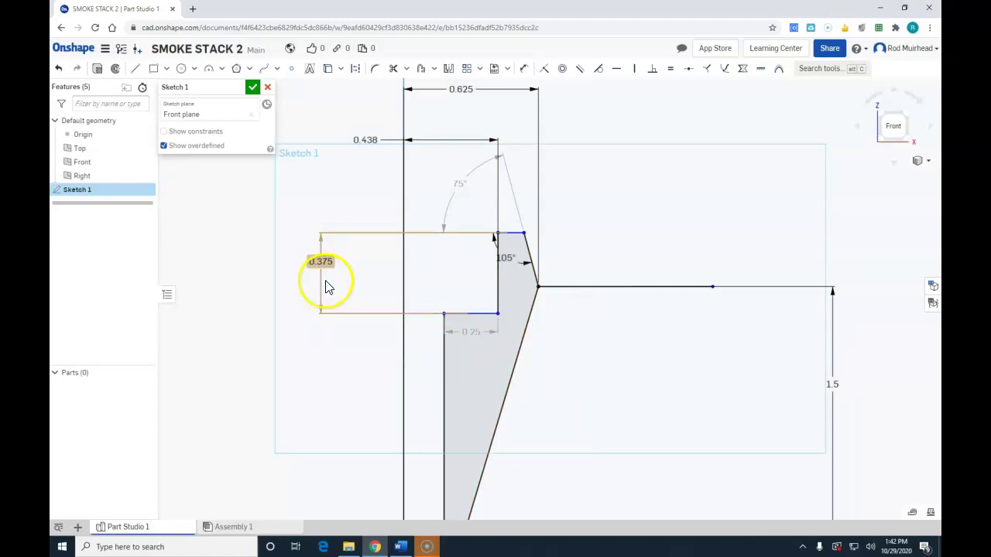
key("Delete")
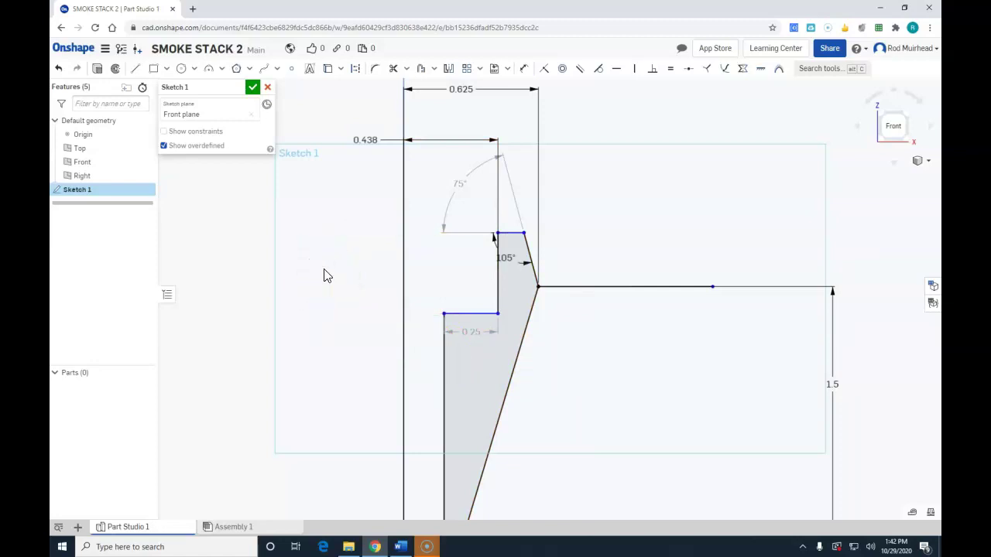
Step: Dimension the vertical distance from the short top line to the counterbore's step line at 0.375 in
left_click(524, 68)
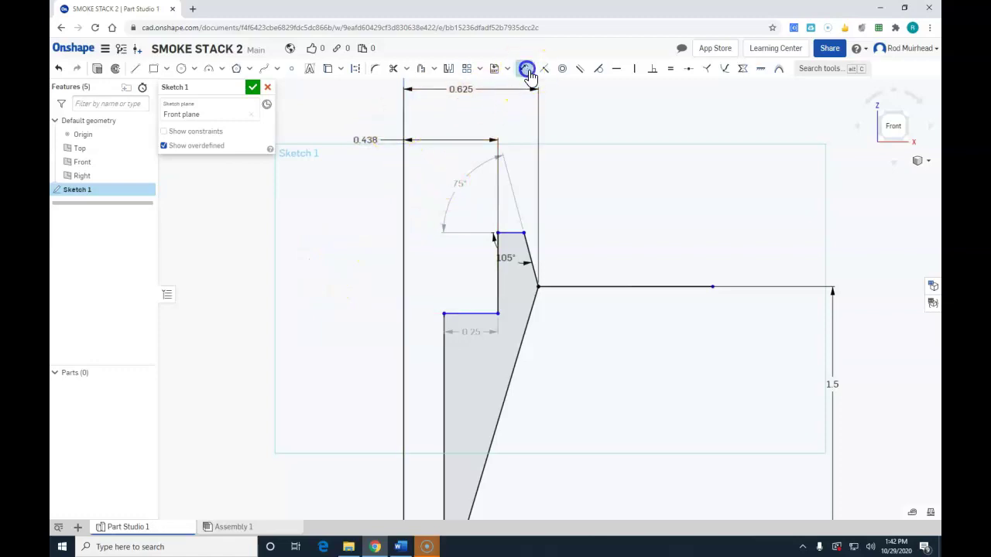
left_click(509, 234)
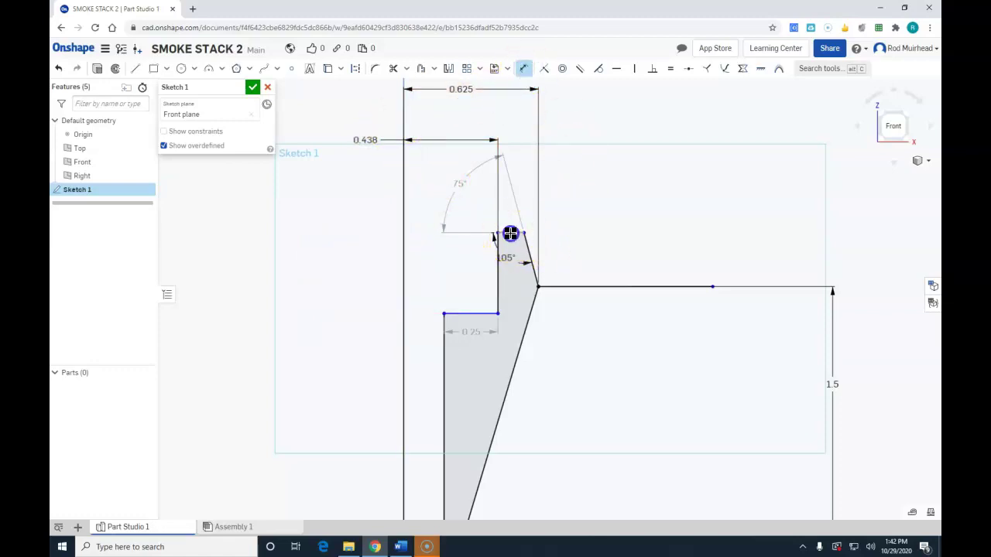
left_click(466, 313)
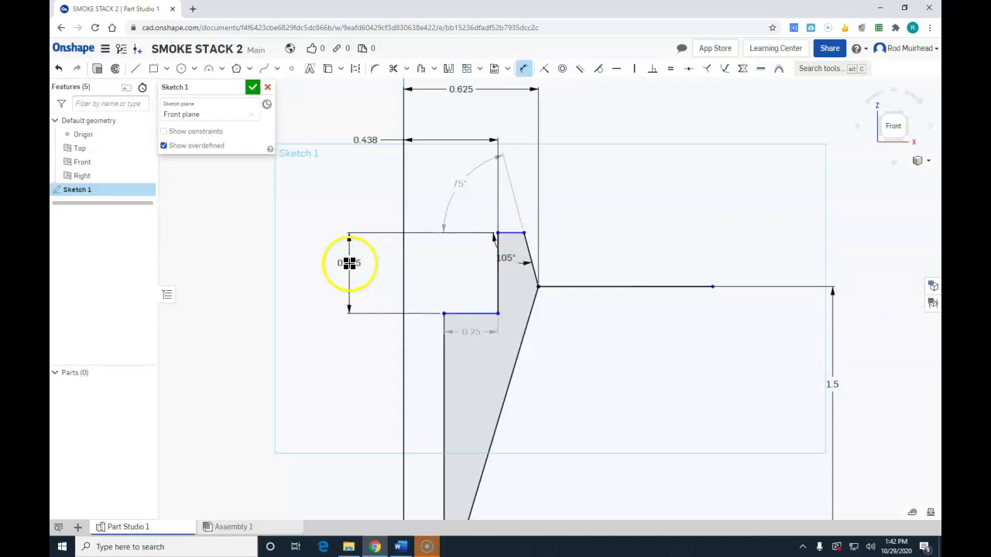
left_click(349, 264)
key("Return")
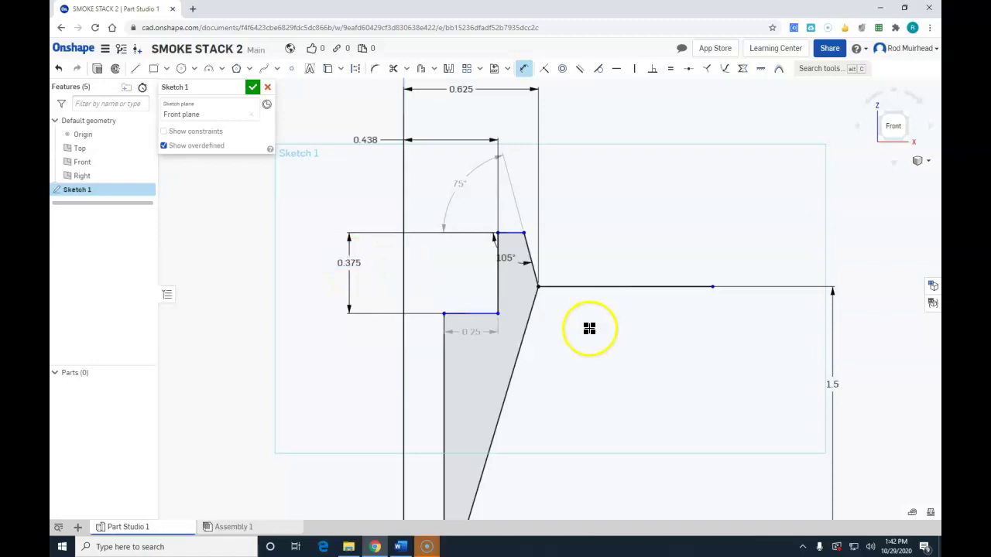
Step: Dimension the vertical distance from the bore's bottom line to the counterbore's step line at 1.125 in
scroll(655, 183, "down", 2)
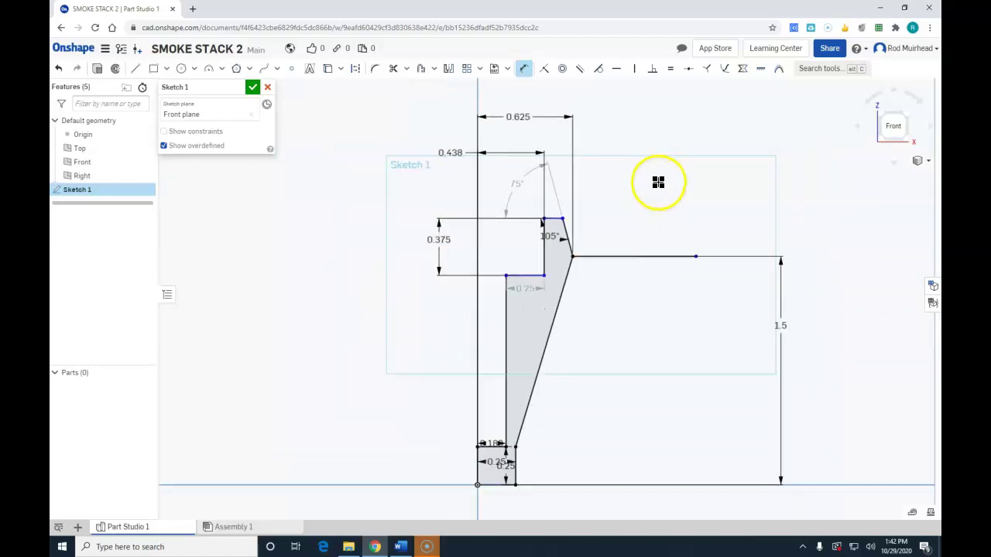
scroll(634, 171, "down", 1)
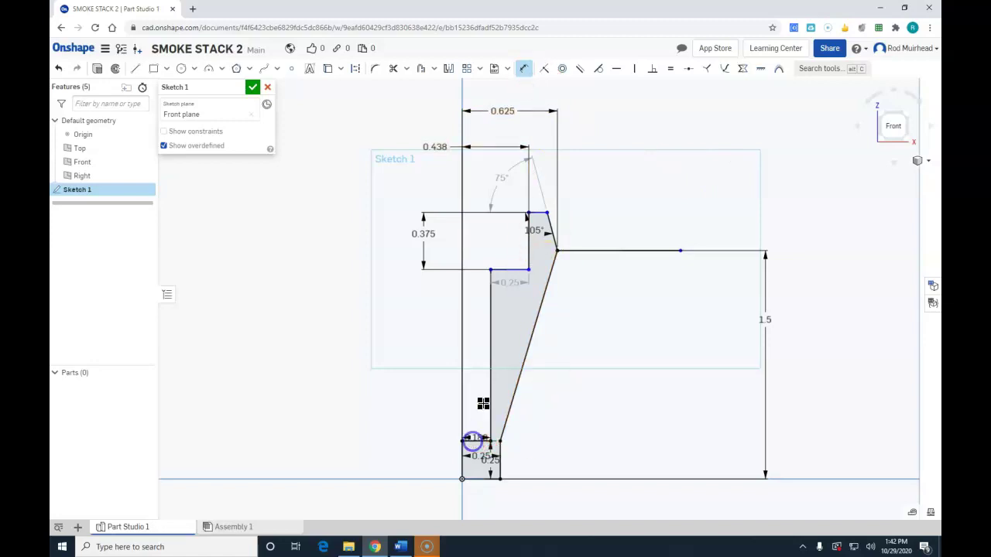
left_click(517, 267)
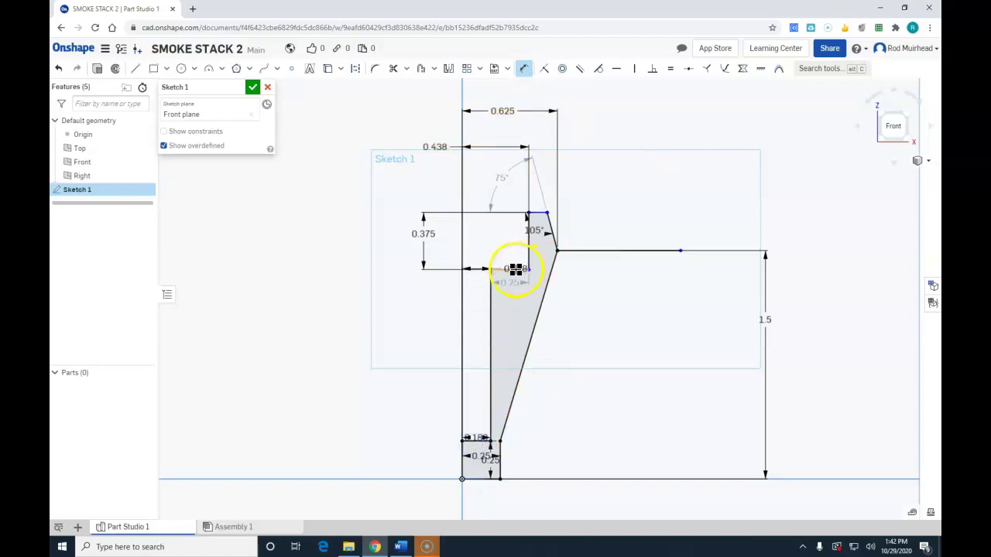
left_click(403, 333)
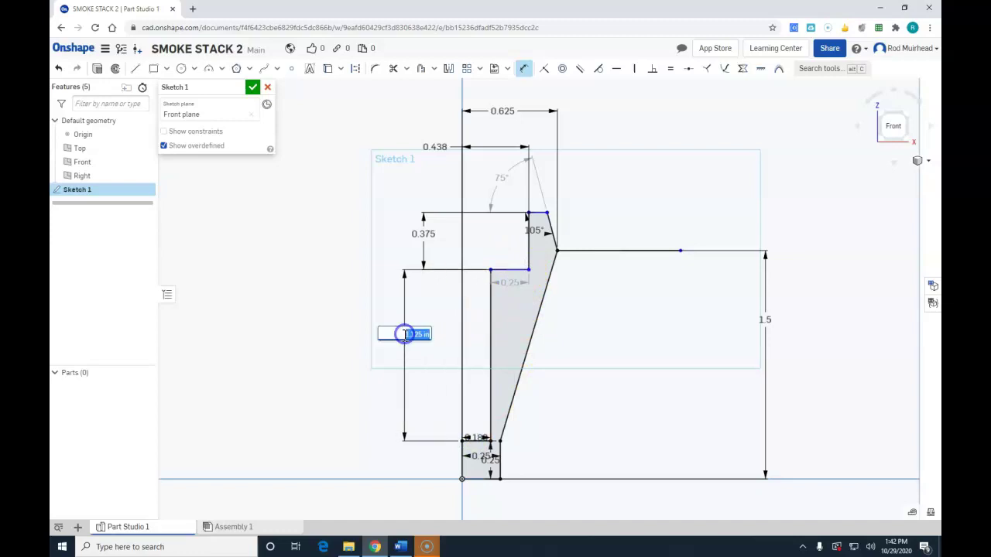
key("Return")
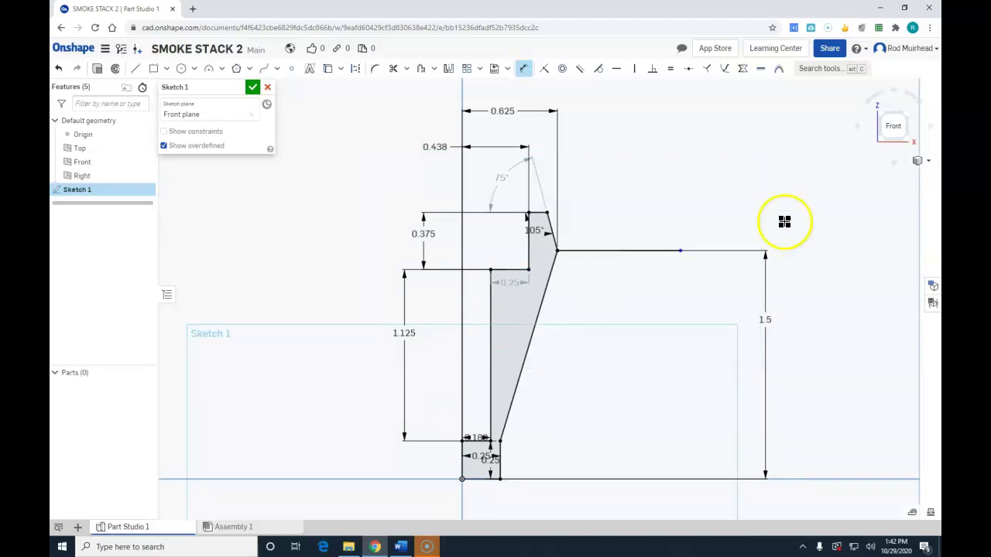
Step: Show the sketch in isometric view, then switch to the TRAIN document in Word and place its smoke stack drawing beside the profile for comparison
left_click(920, 160)
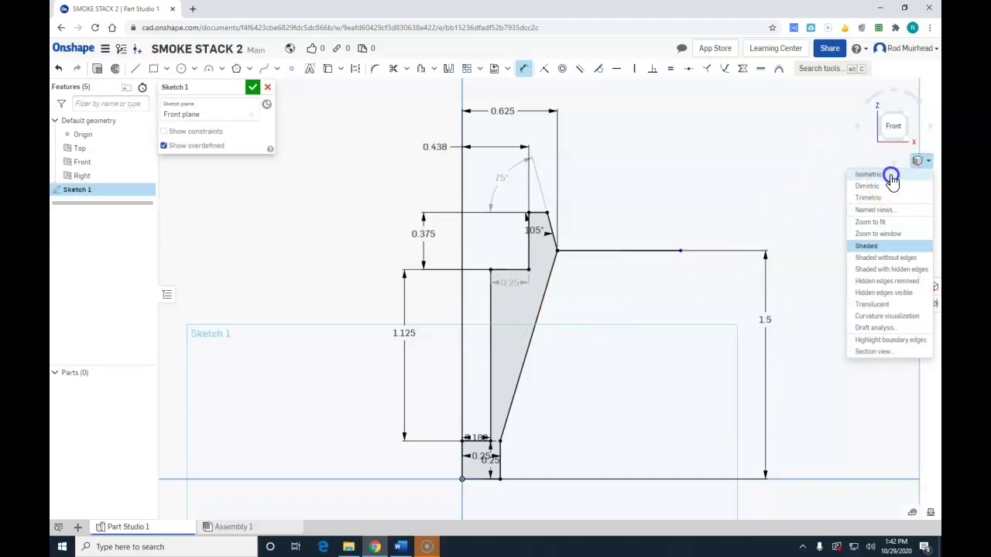
left_click(891, 175)
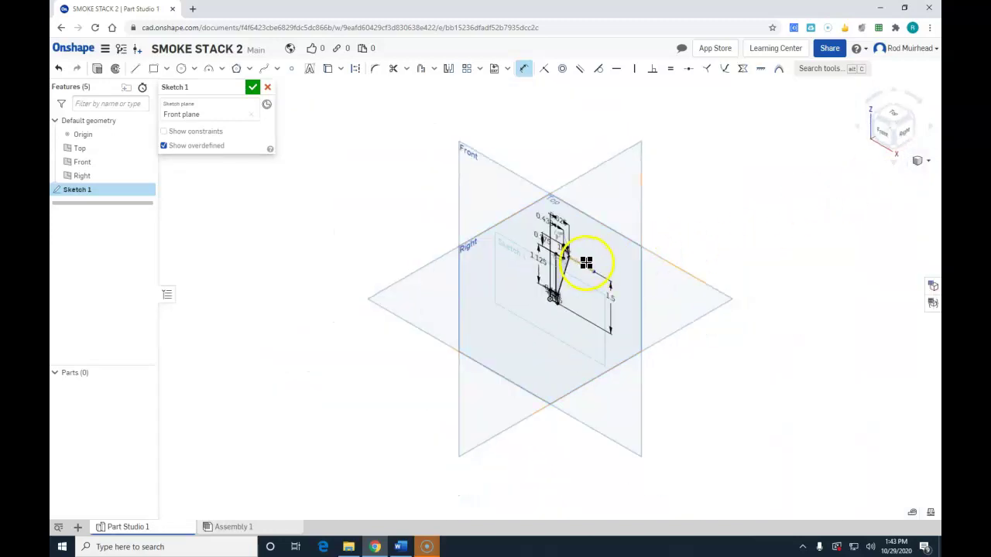
scroll(586, 263, "up", 5)
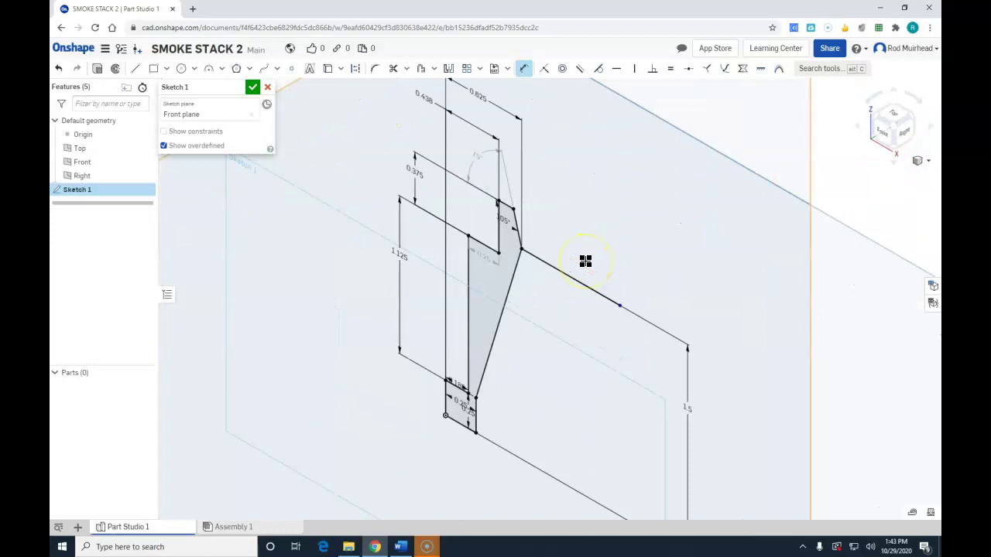
mouse_move(585, 261)
middle_mouse_down()
mouse_move(654, 254)
mouse_move(773, 265)
mouse_move(774, 277)
middle_mouse_up()
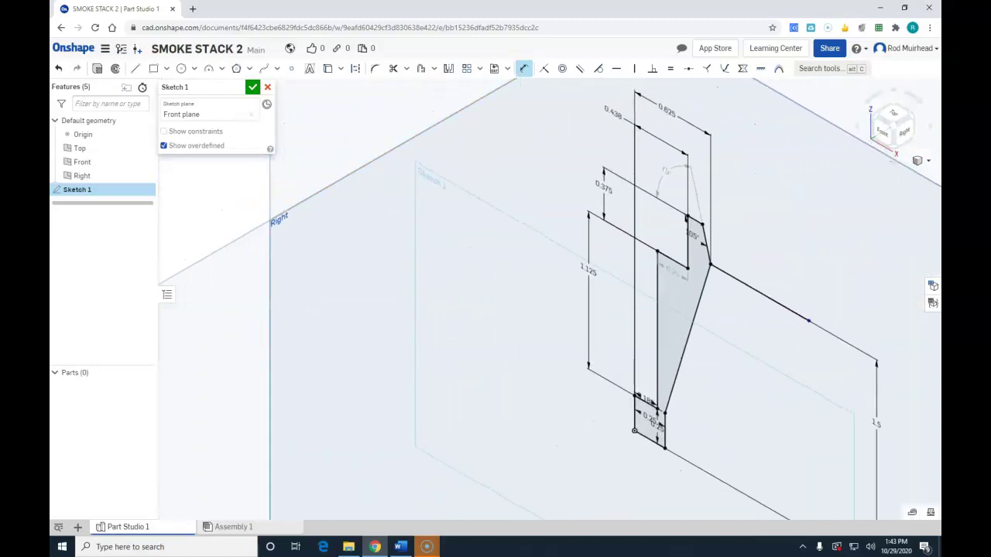
left_click(400, 547)
mouse_move(606, 40)
left_mouse_down()
mouse_move(331, 10)
mouse_move(317, 32)
mouse_move(324, 61)
left_mouse_up()
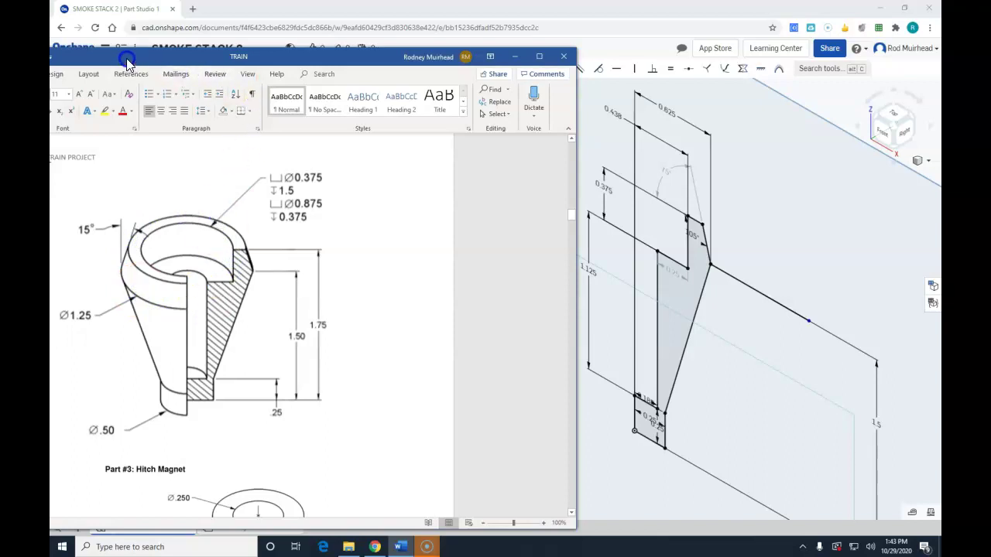
Step: Move the Word drawing aside, switch back to Onshape and fit the sketch in isometric view
left_click_drag(127, 61, 571, 49)
left_click(849, 49)
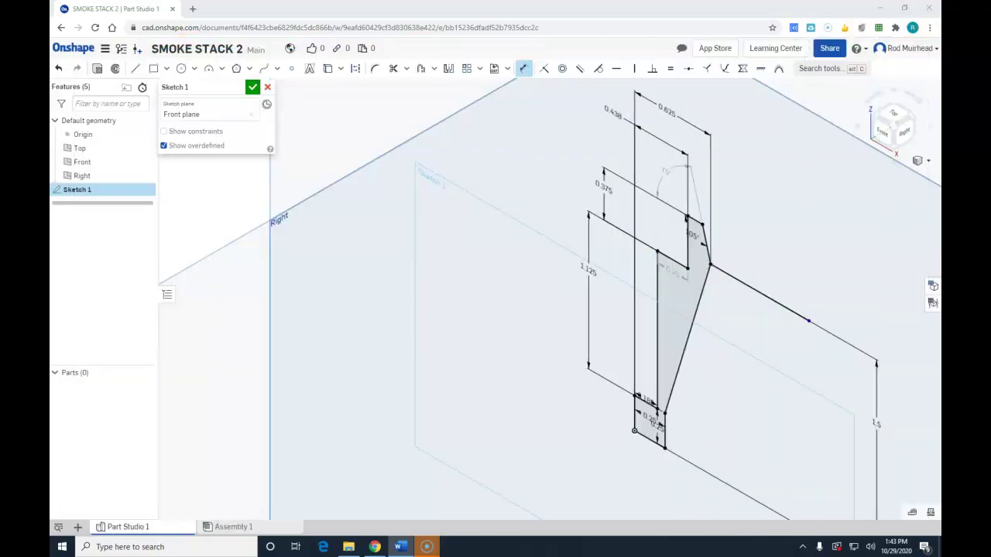
left_click(928, 164)
left_click(887, 173)
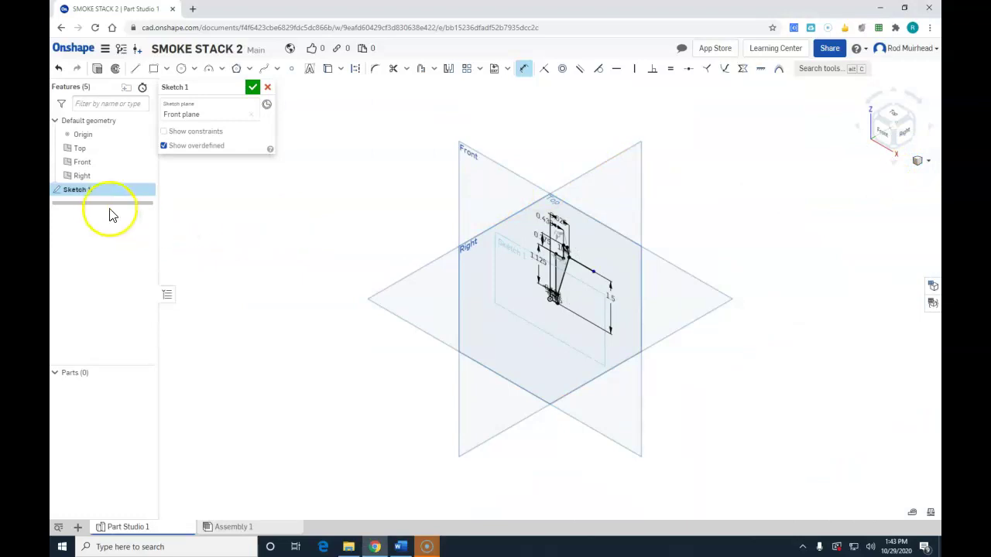
Step: Hide the Top, Front and Right planes and finish the smoke stack profile sketch
left_click(145, 148)
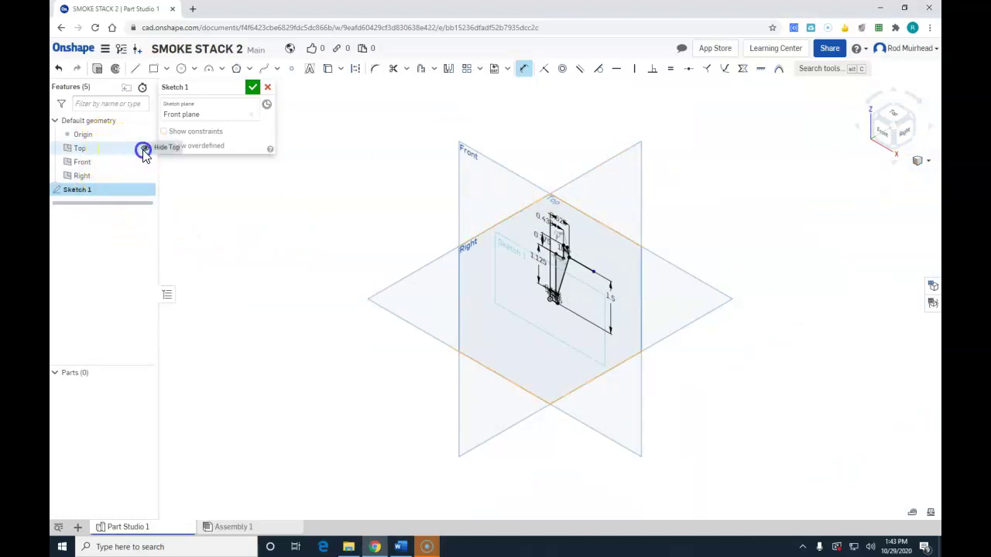
left_click(144, 162)
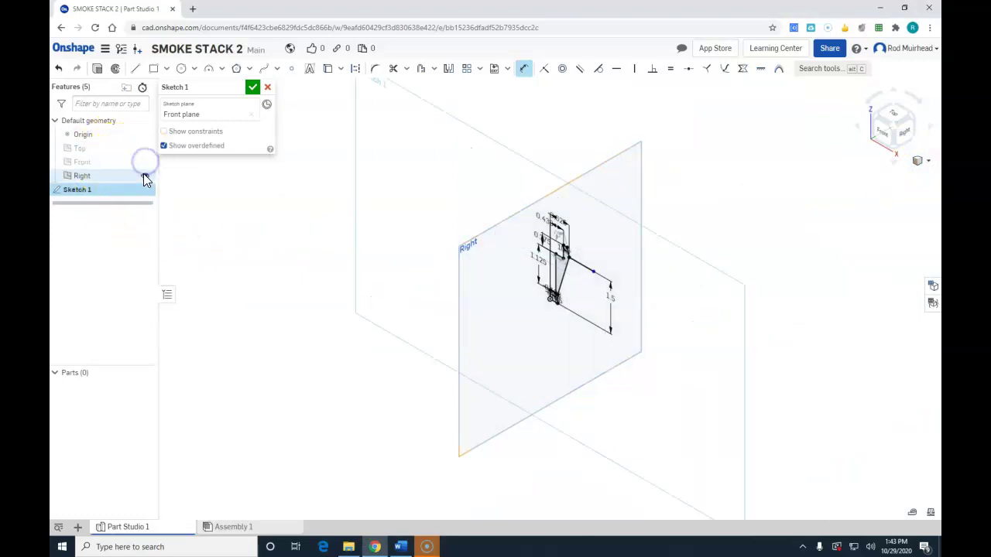
left_click(145, 175)
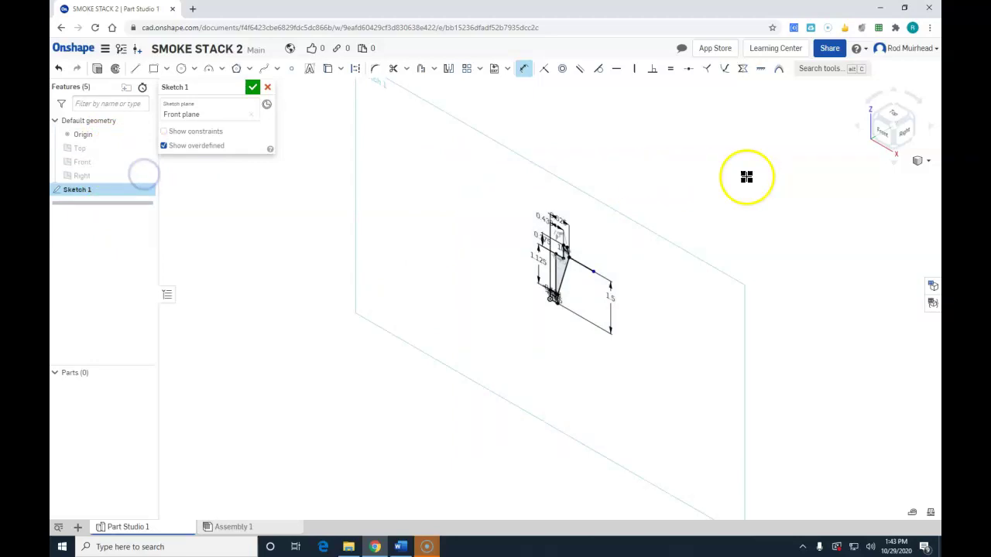
left_click(931, 164)
left_click(877, 175)
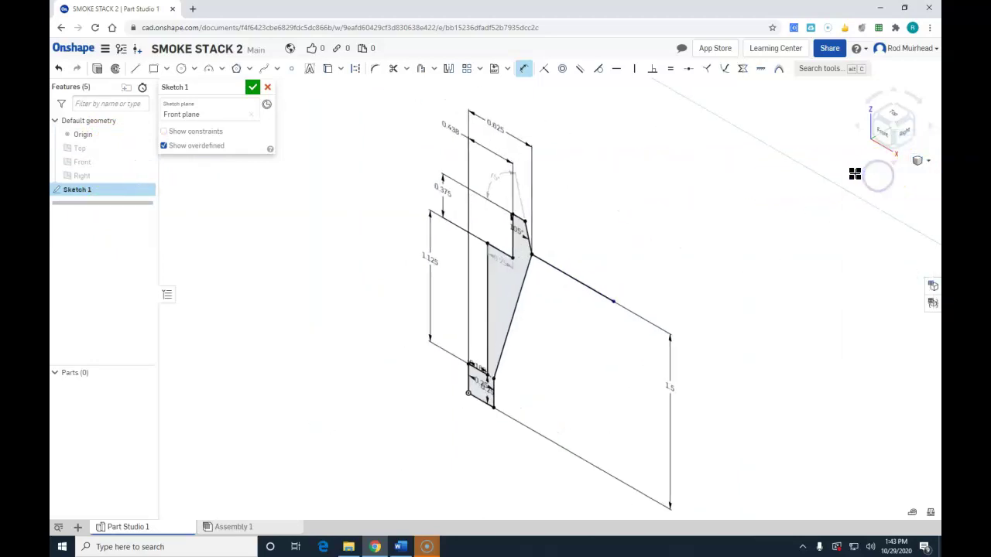
left_click(254, 88)
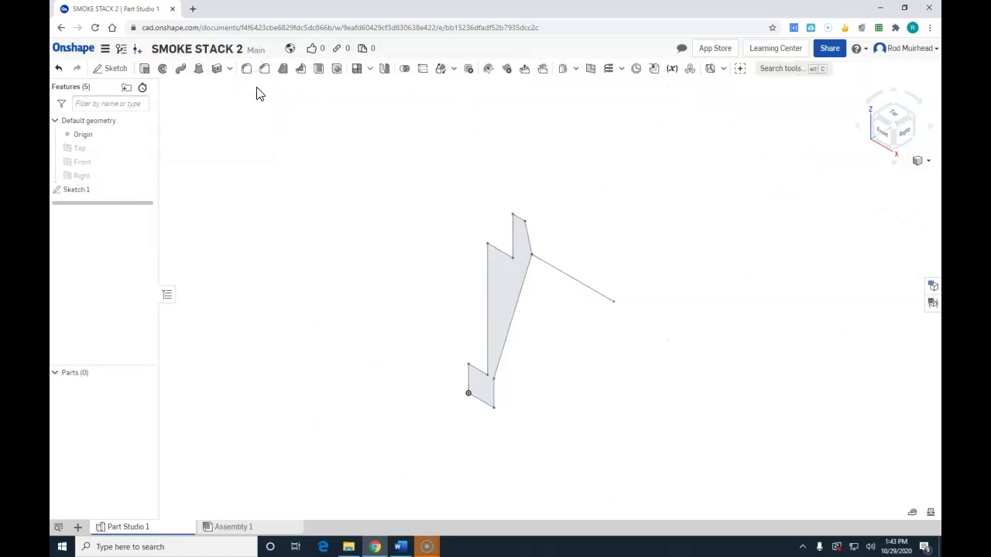
Step: Revolve the closed profile region as a new solid, full turn, around the short vertical edge rising from the origin
left_click(163, 70)
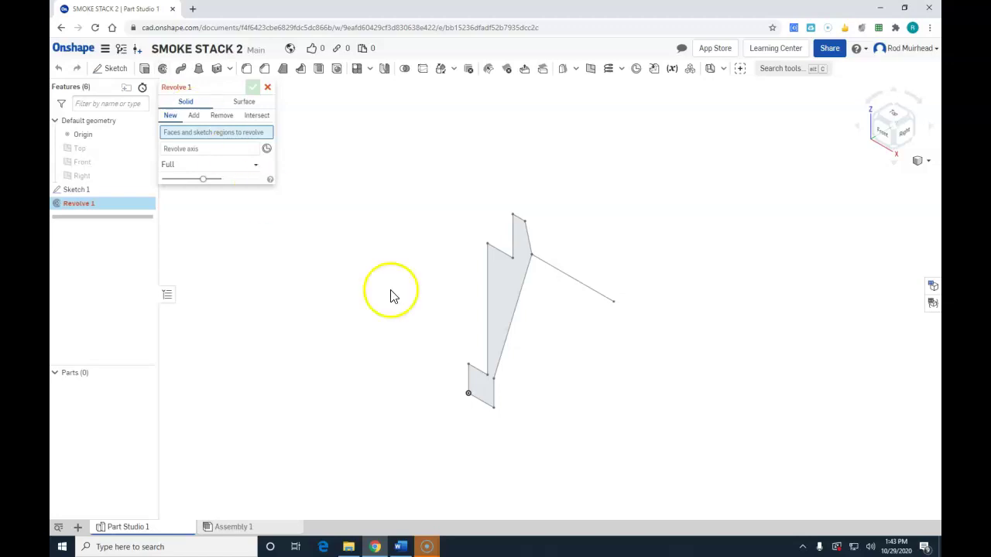
left_click(504, 291)
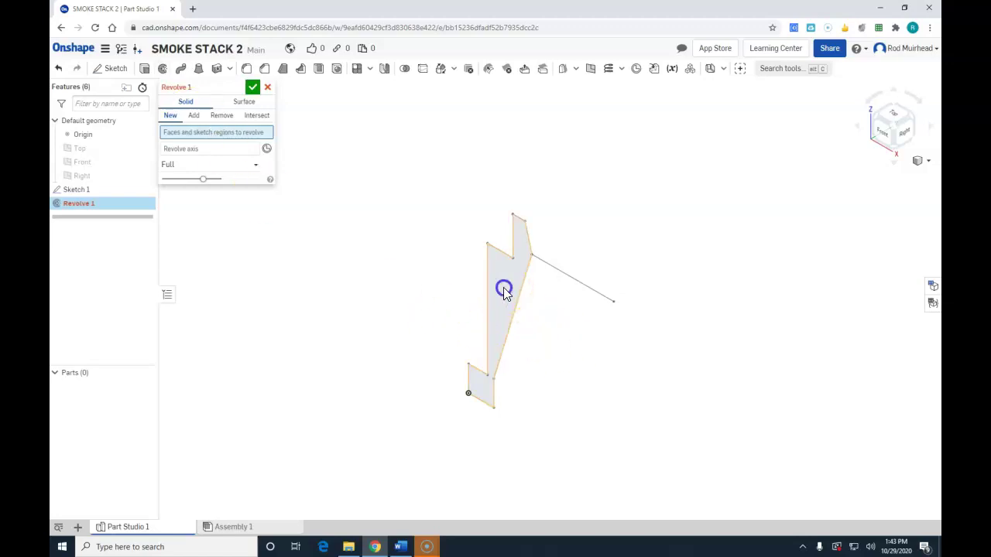
left_click(196, 135)
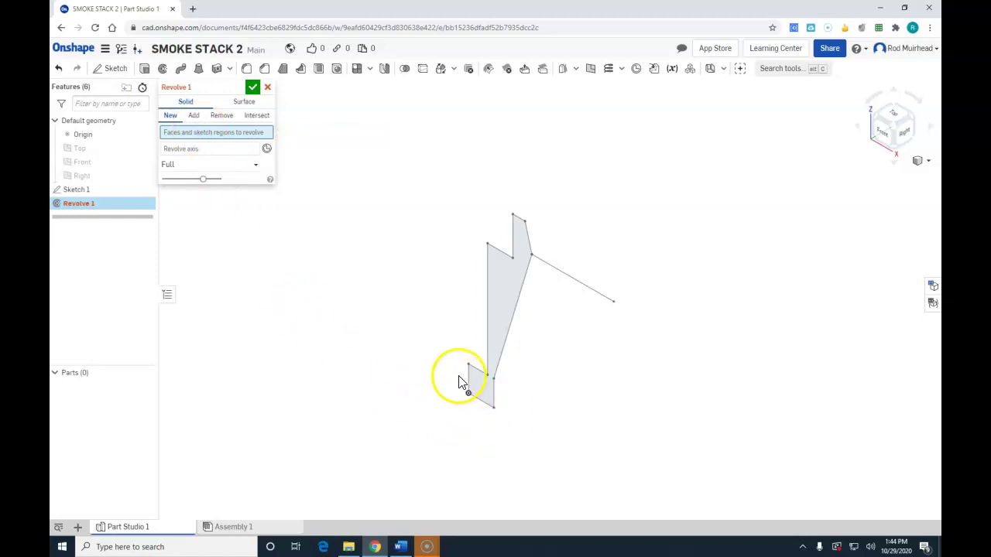
left_click(225, 152)
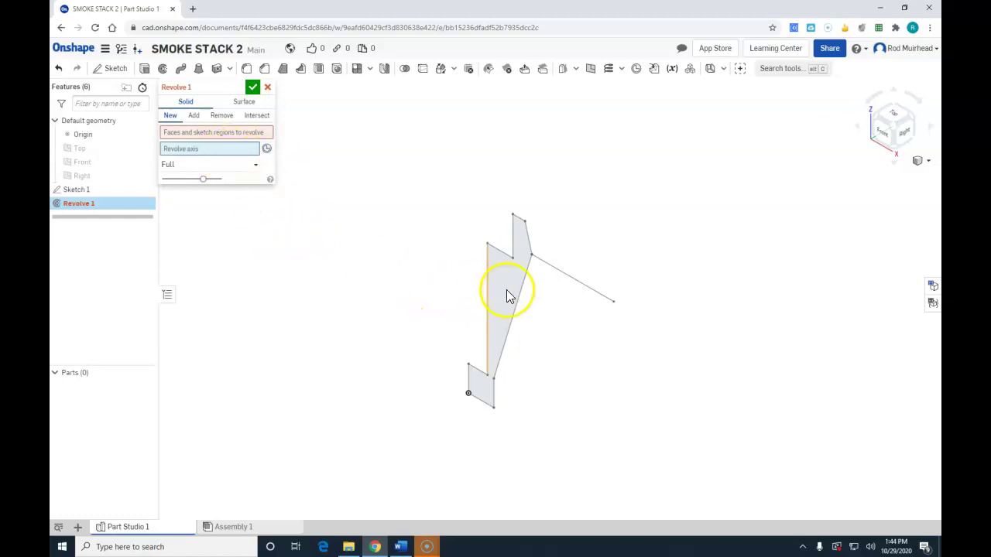
left_click(220, 133)
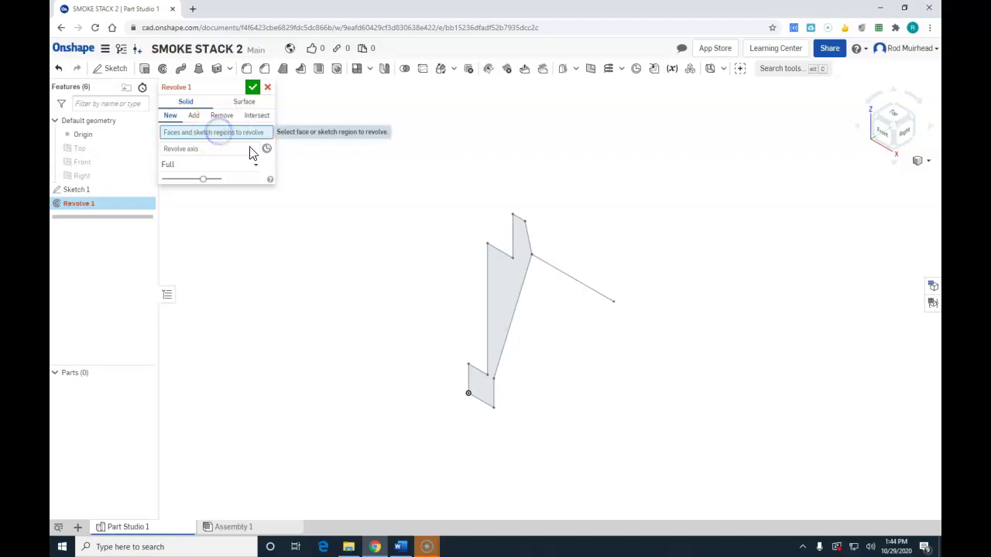
left_click(505, 294)
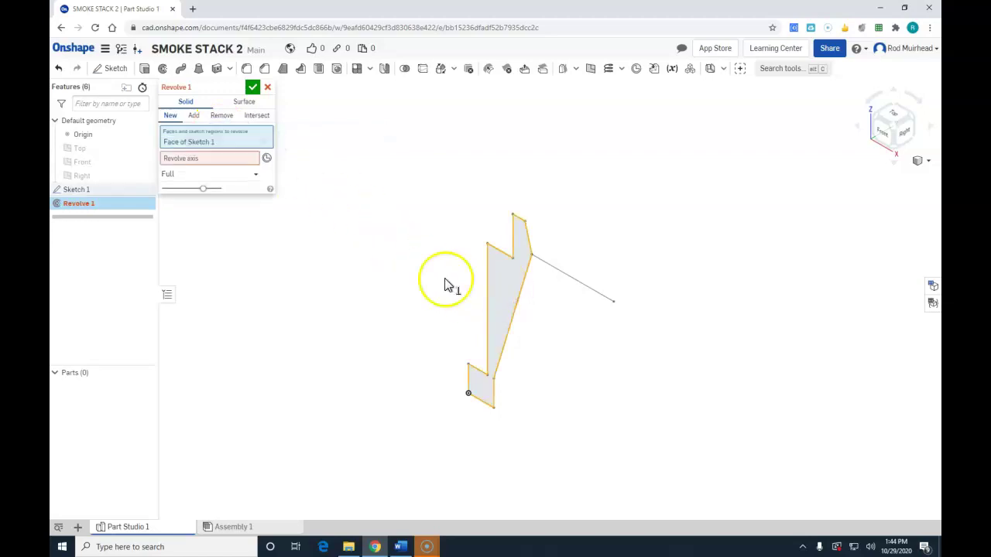
left_click(209, 159)
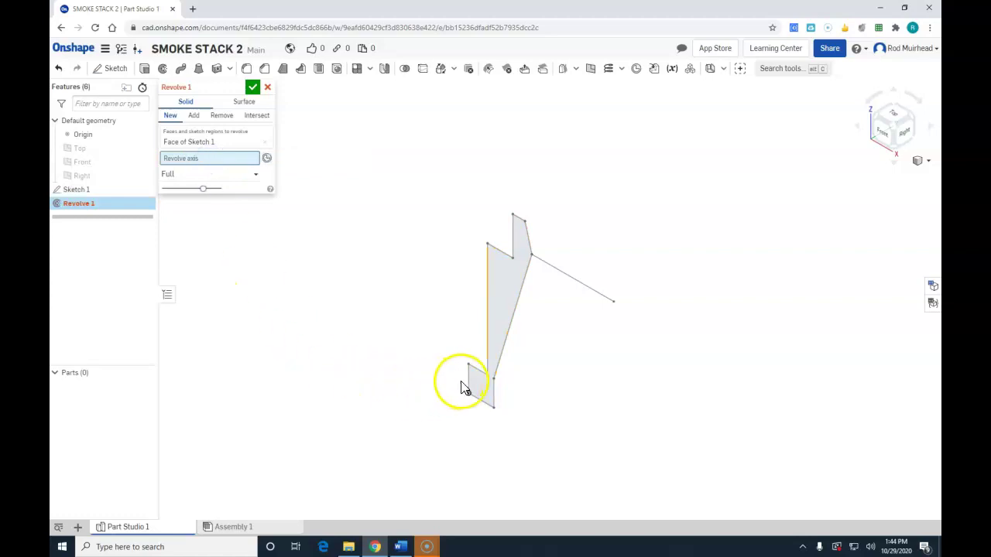
left_click(468, 379)
left_click(476, 419)
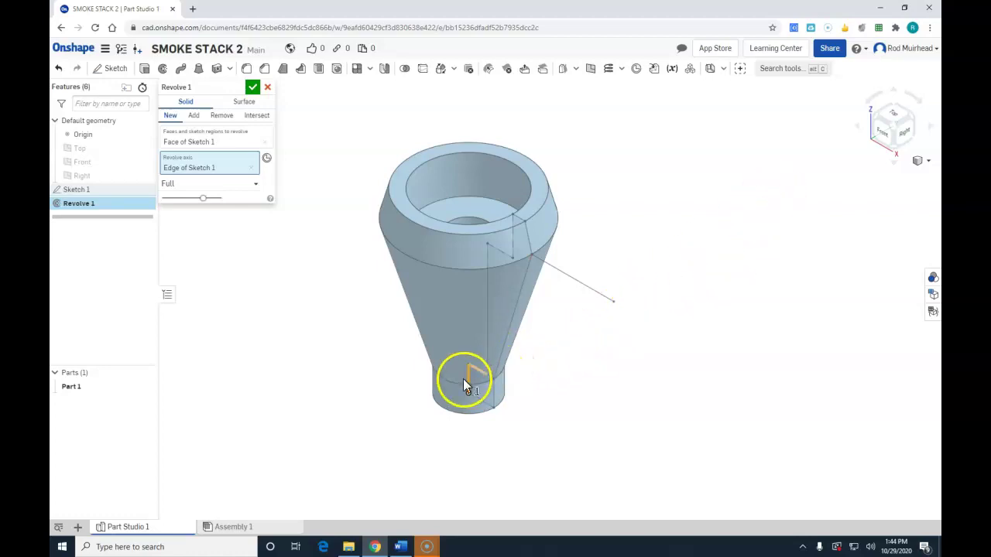
Step: Check the revolve preview from the top, isometric and front views, and accept the feature
left_click(889, 118)
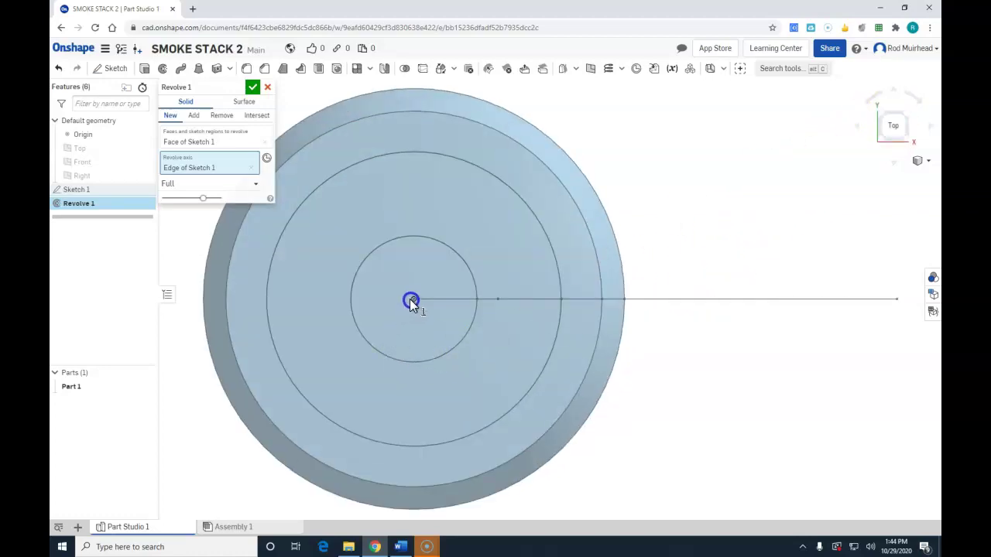
left_click(488, 284)
left_click(924, 167)
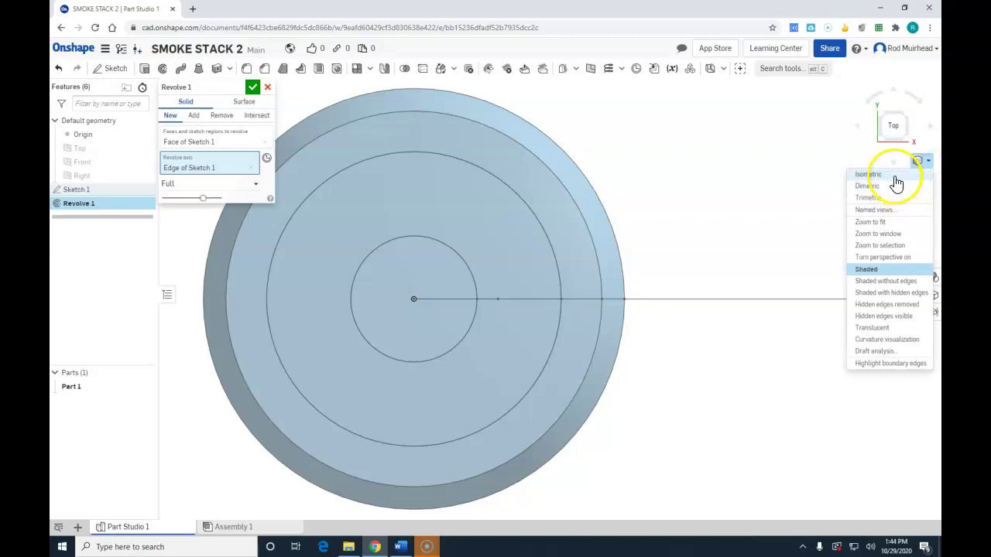
left_click(894, 176)
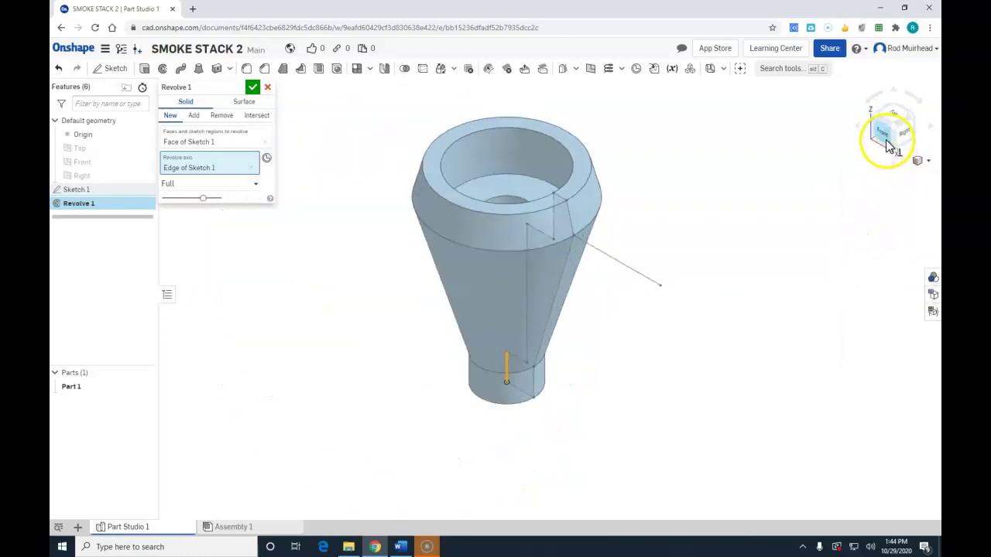
left_click(888, 140)
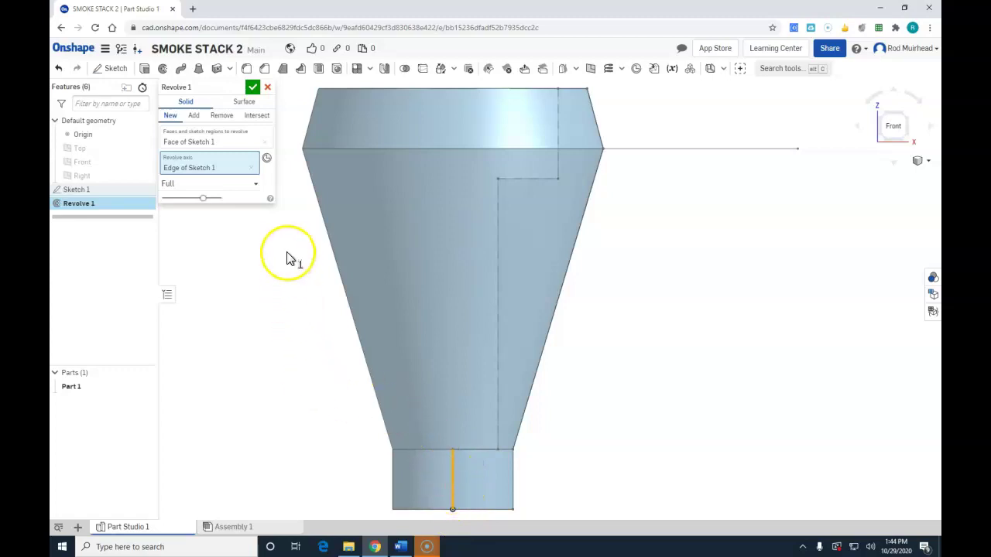
left_click(254, 88)
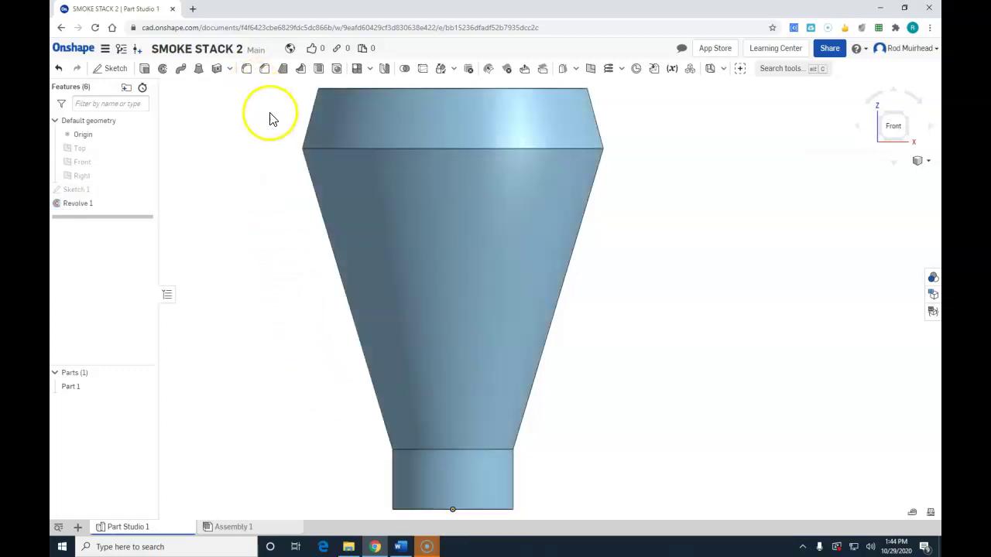
Step: Show the finished part in isometric view and set its appearance to red, FF0000
left_click(927, 163)
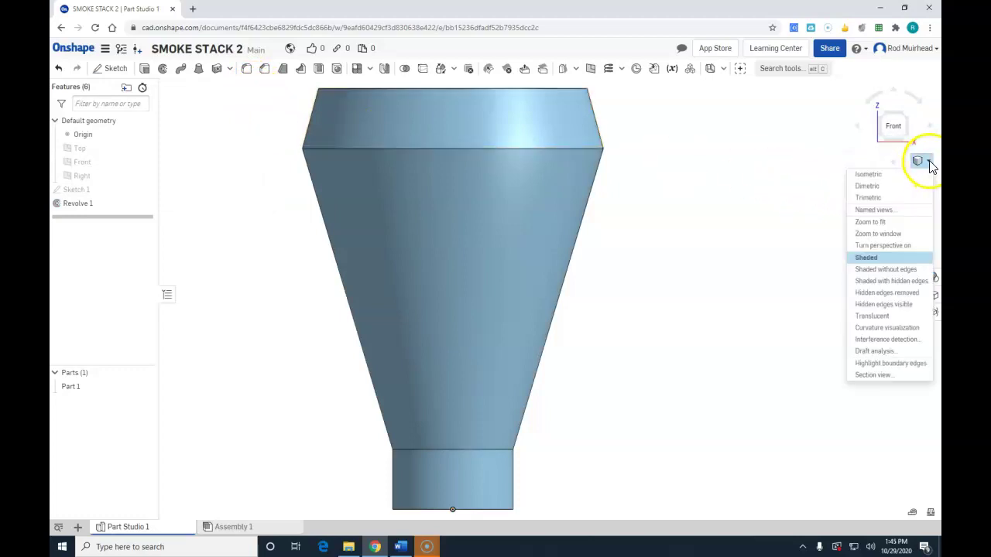
left_click(889, 174)
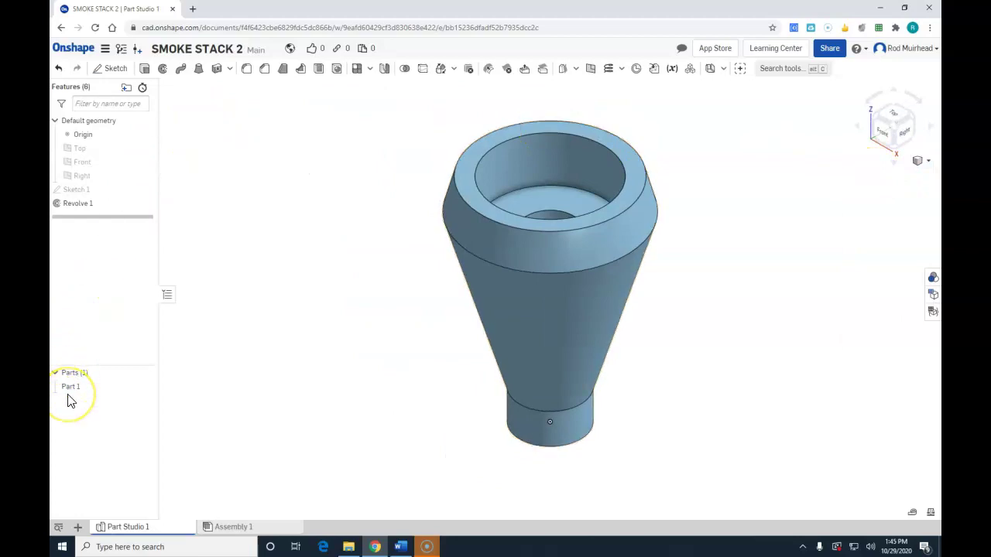
left_click(88, 391)
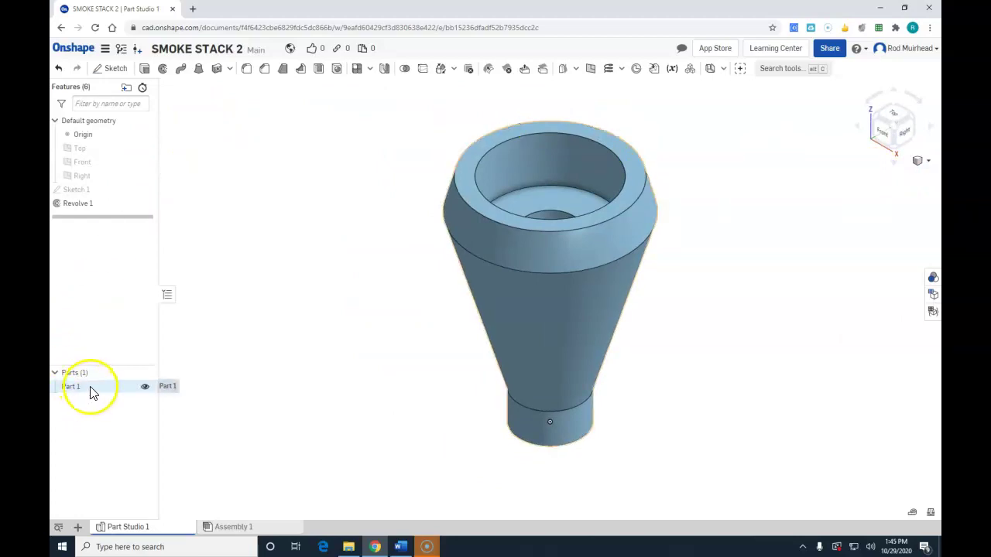
right_click(91, 391)
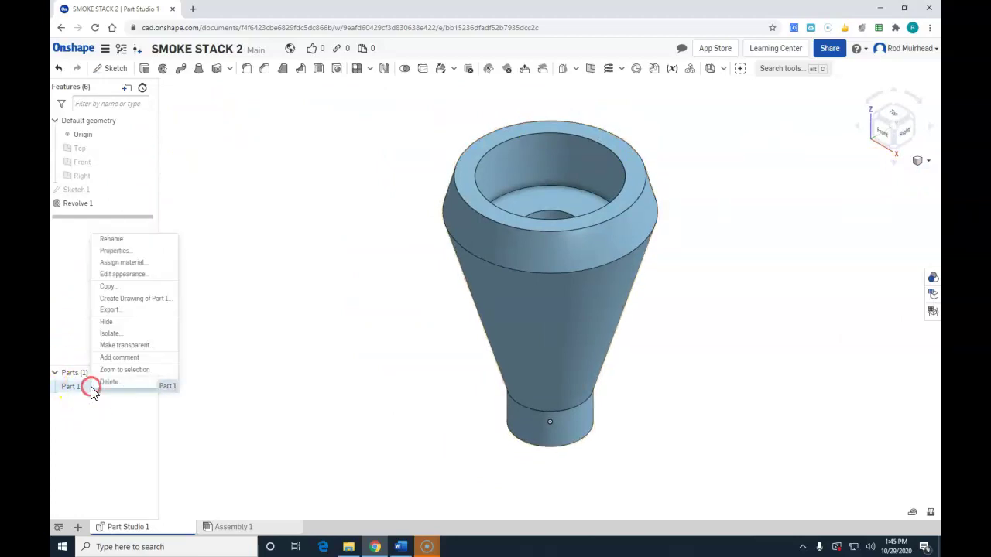
left_click(150, 277)
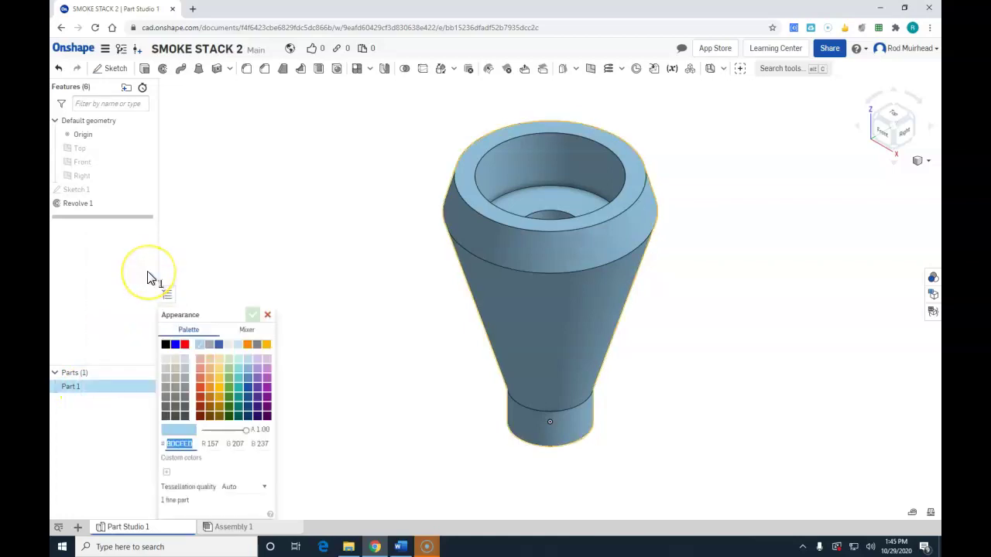
left_click(186, 348)
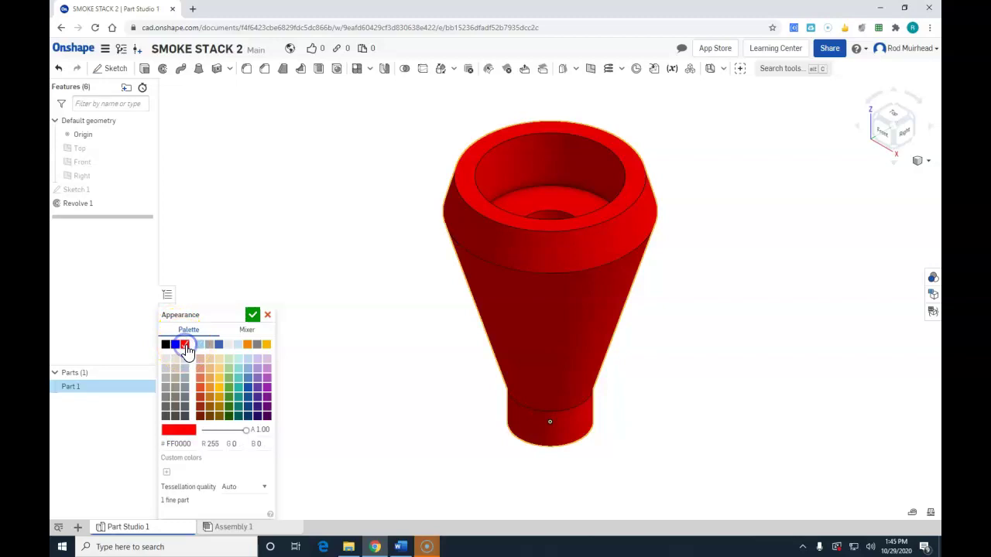
left_click(253, 315)
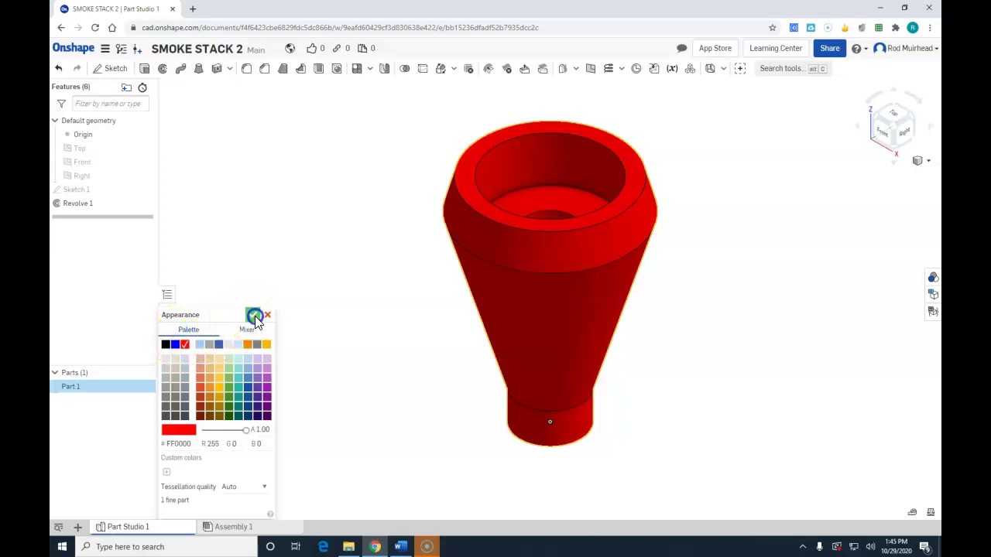
Step: Assign Teflon from the Onshape Material Library as the smoke stack part's material
right_click(101, 386)
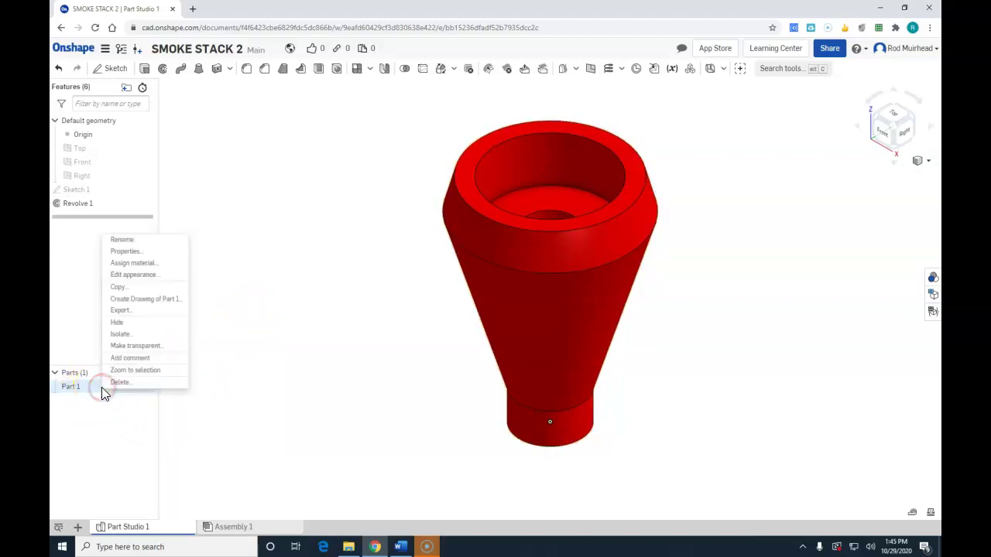
left_click(155, 262)
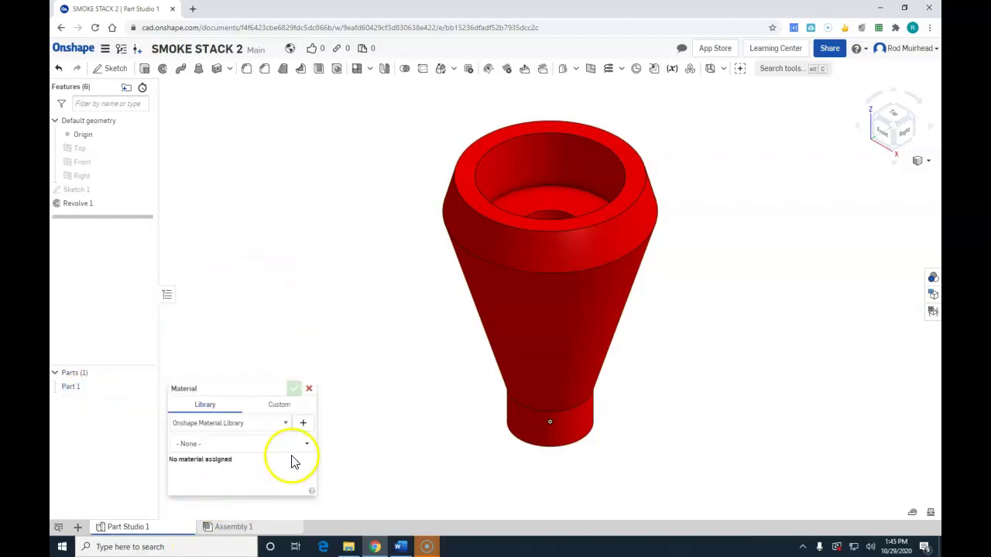
left_click(286, 428)
left_click(273, 441)
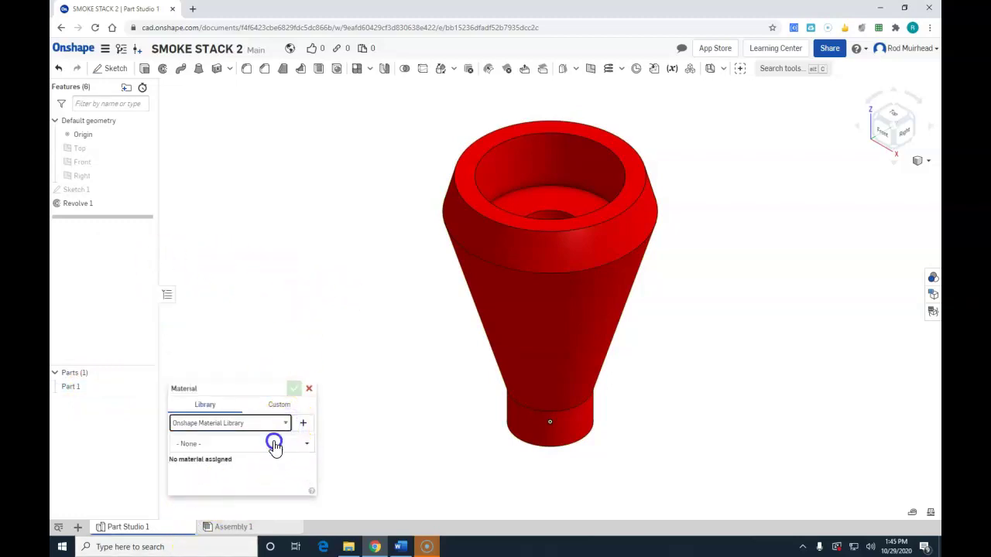
left_click(310, 444)
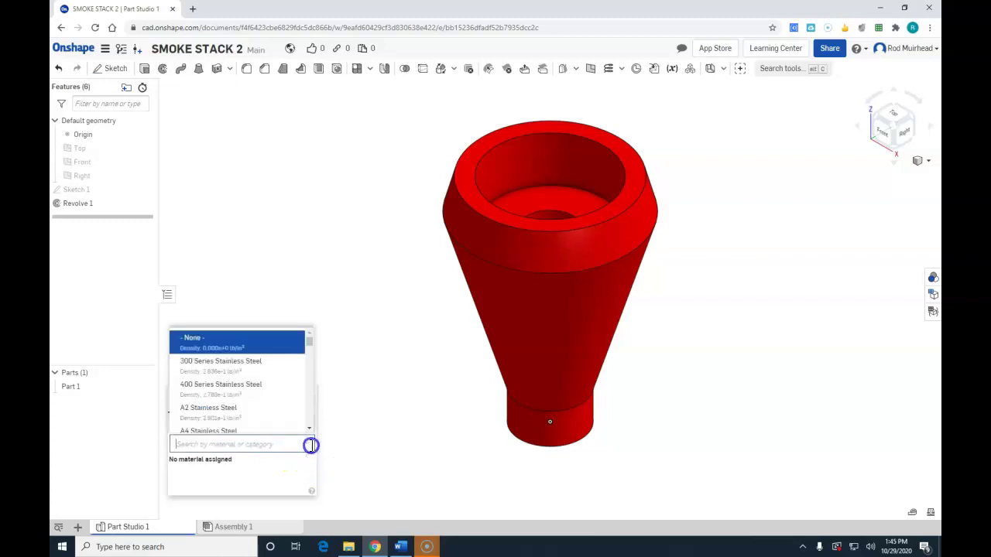
scroll(262, 384, "down", 8)
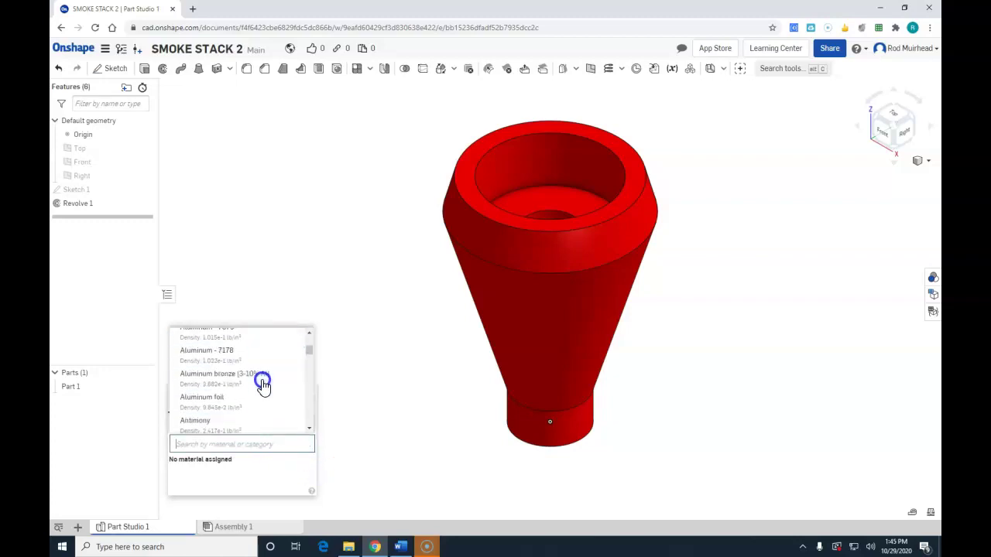
scroll(263, 384, "down", 10)
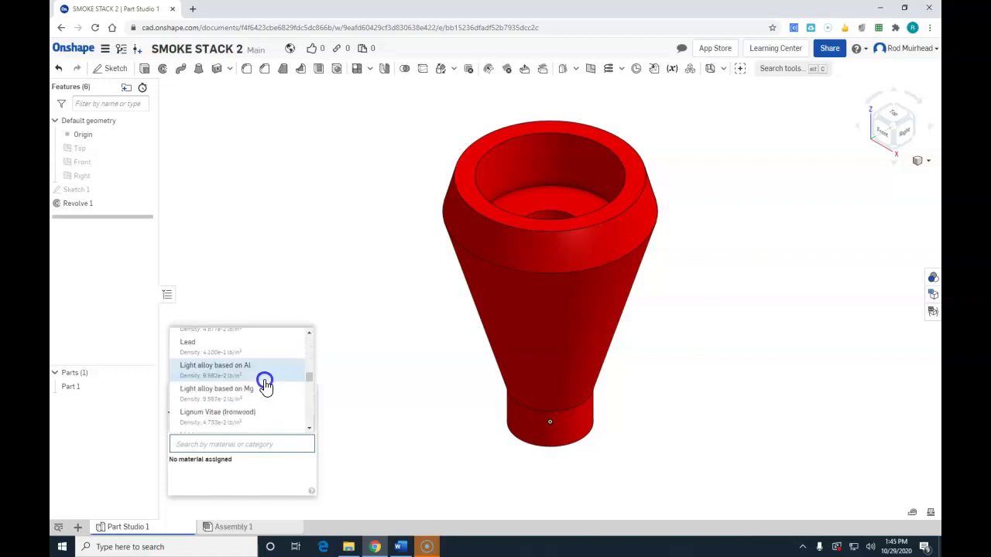
scroll(216, 395, "down", 12)
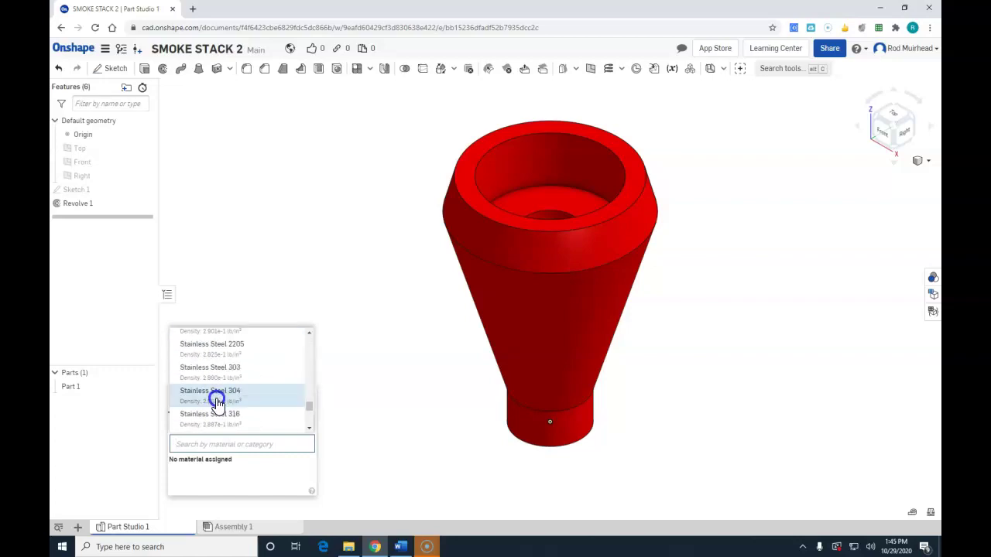
scroll(217, 398, "down", 6)
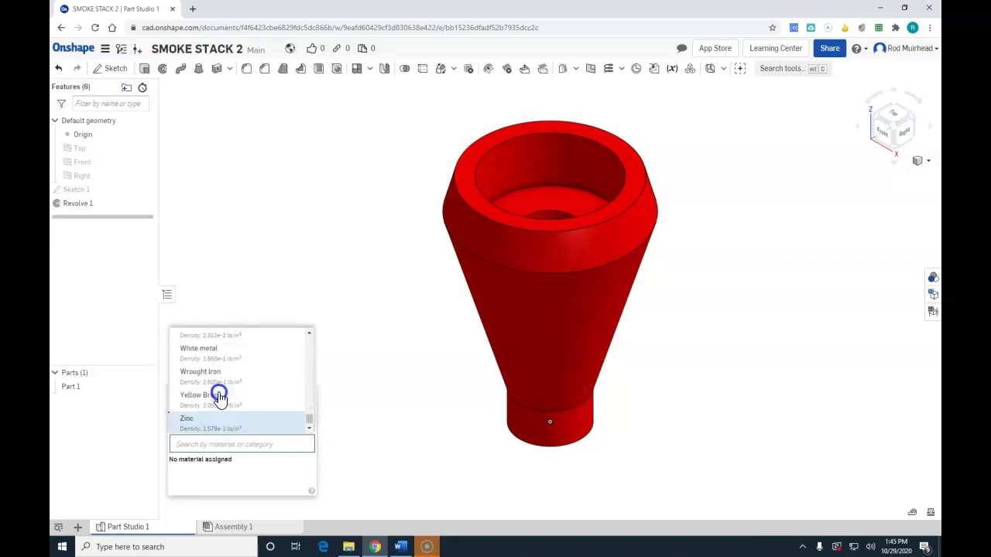
scroll(220, 397, "up", 1)
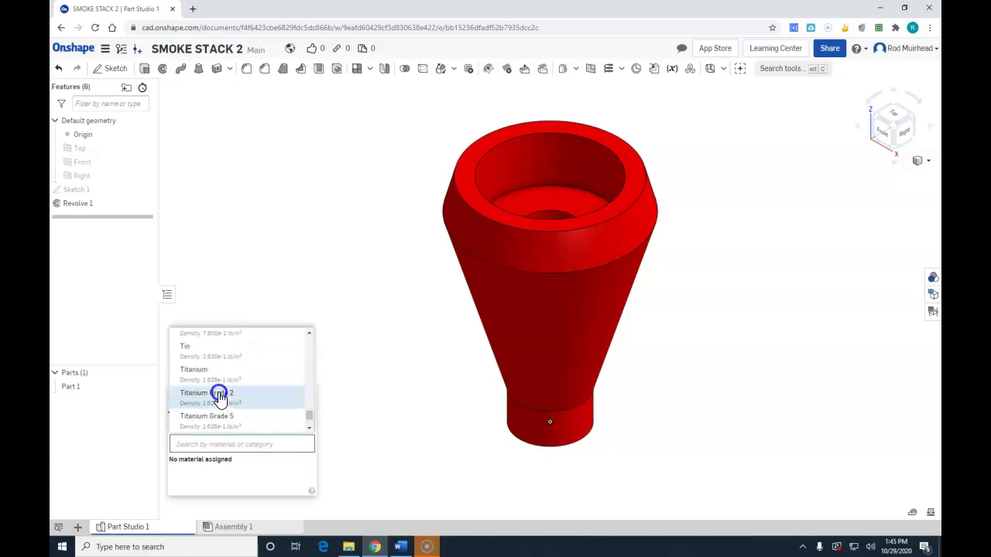
scroll(219, 395, "up", 3)
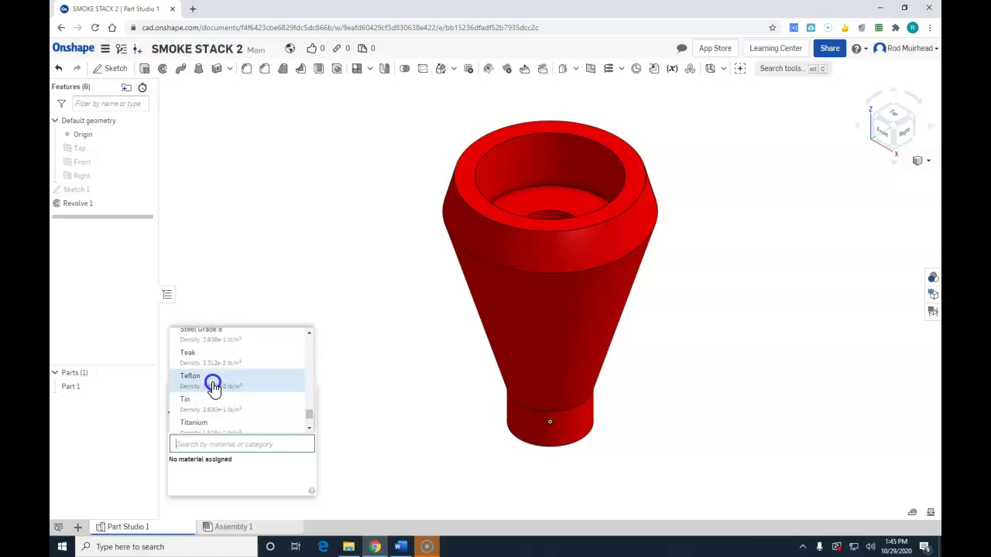
left_click(214, 385)
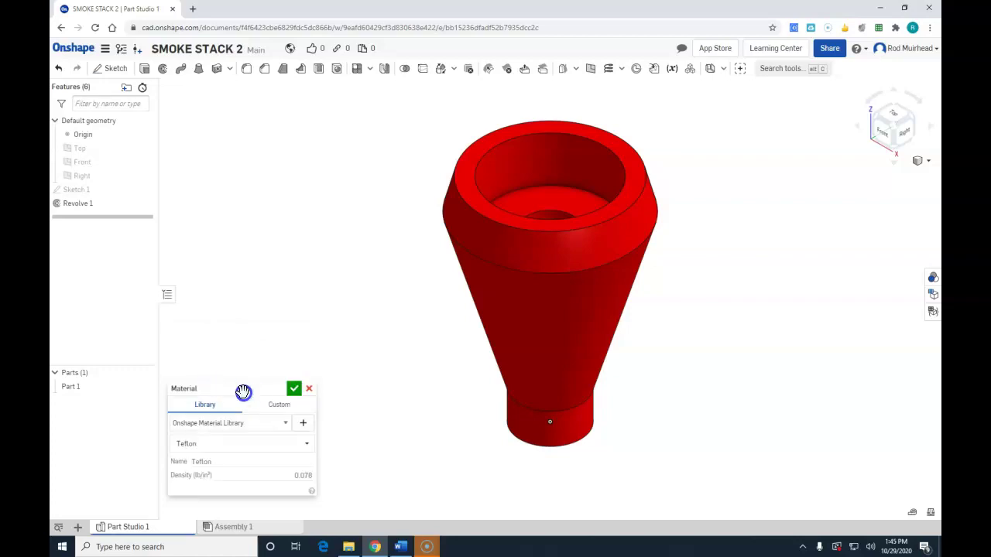
left_click(295, 390)
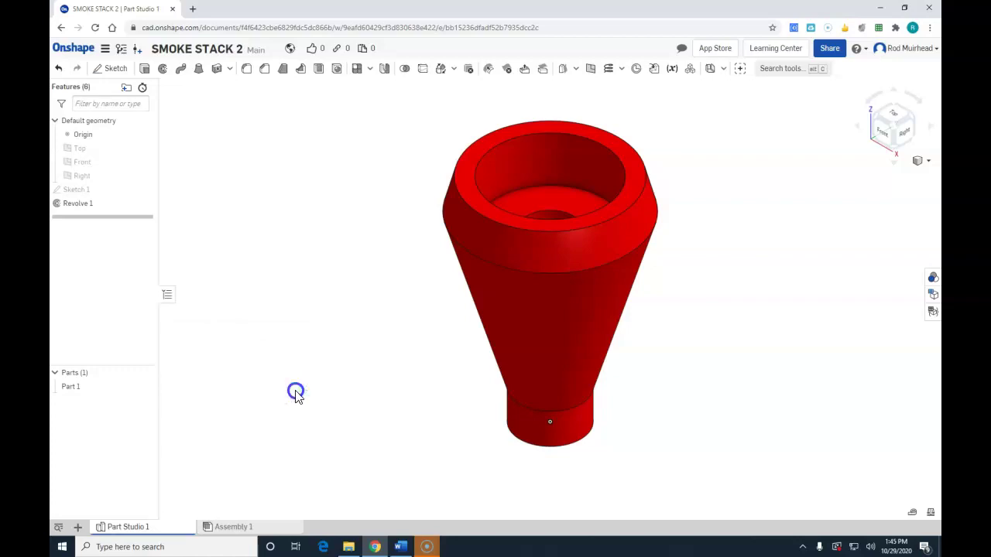